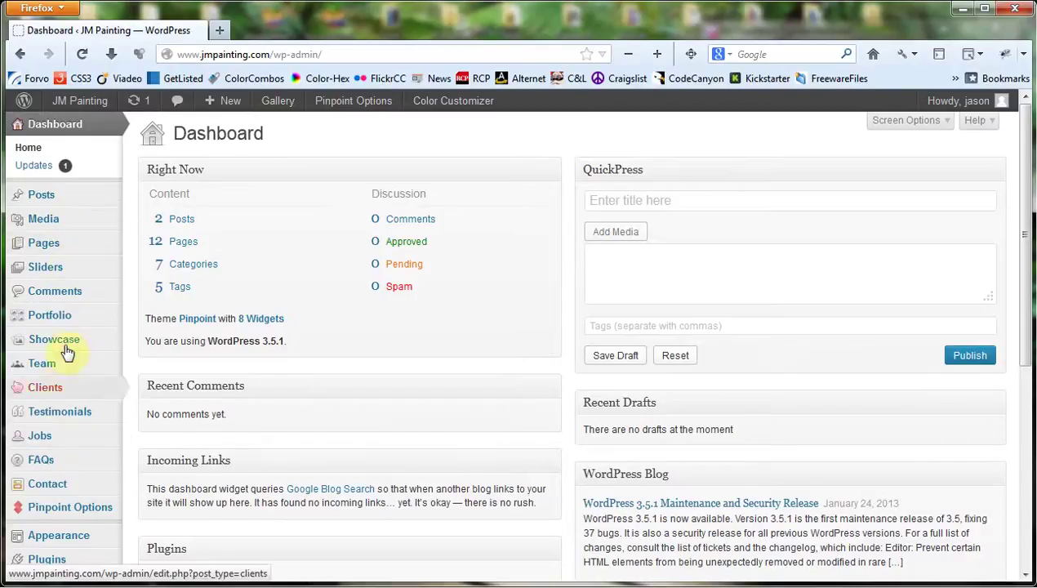
Examine the admin sidebar's content sections, from Posts down to Revolution Slider
mouse_move(63, 194)
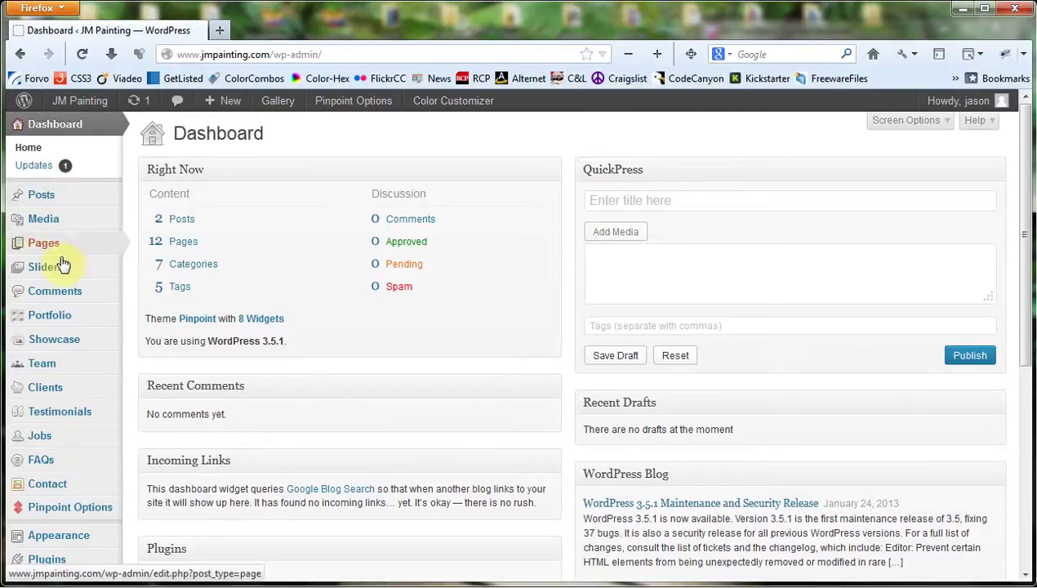
mouse_move(62, 273)
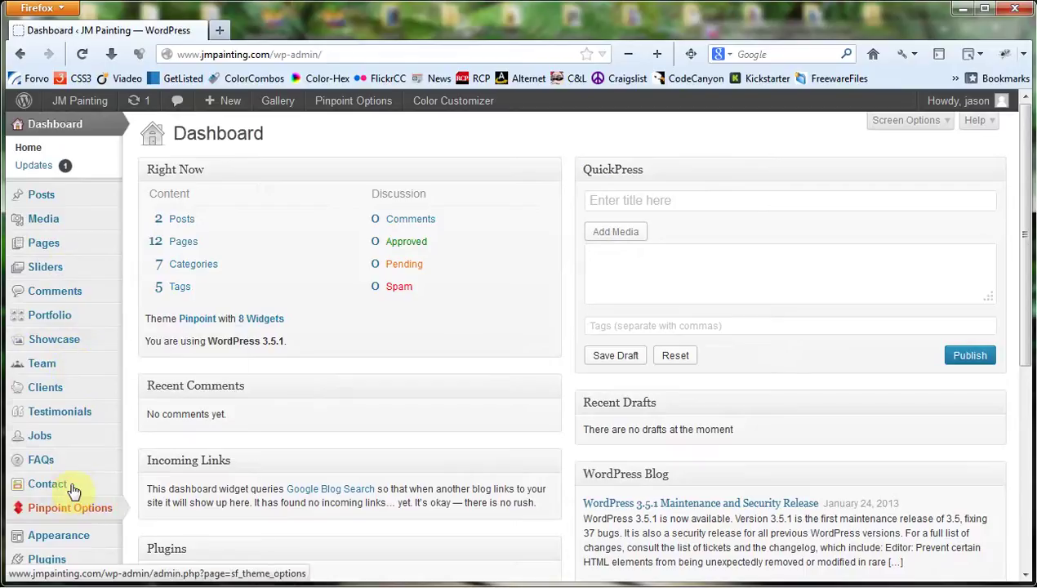
mouse_move(71, 451)
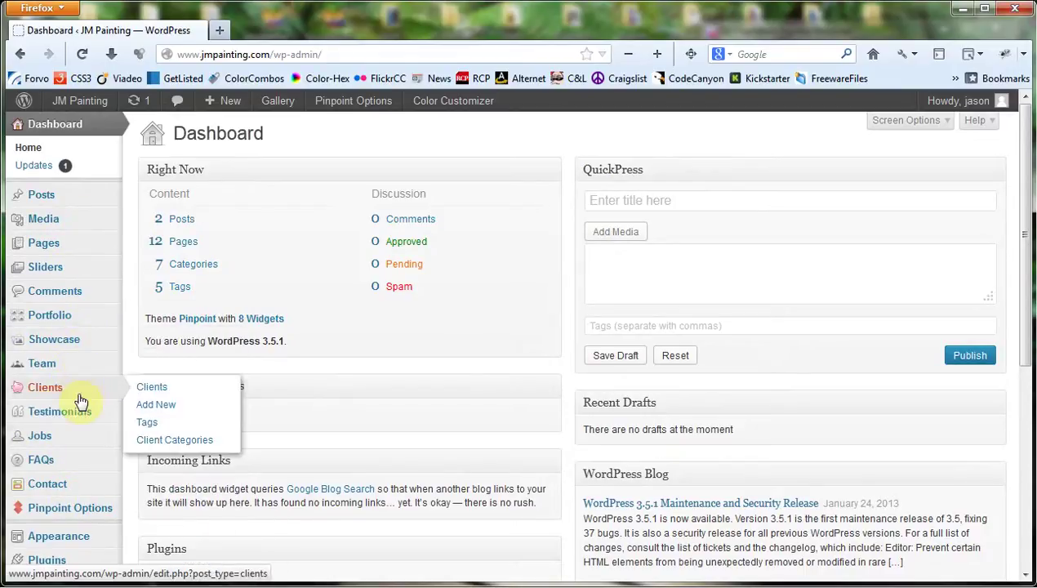
scroll(82, 398, down, 2)
scroll(81, 417, down, 3)
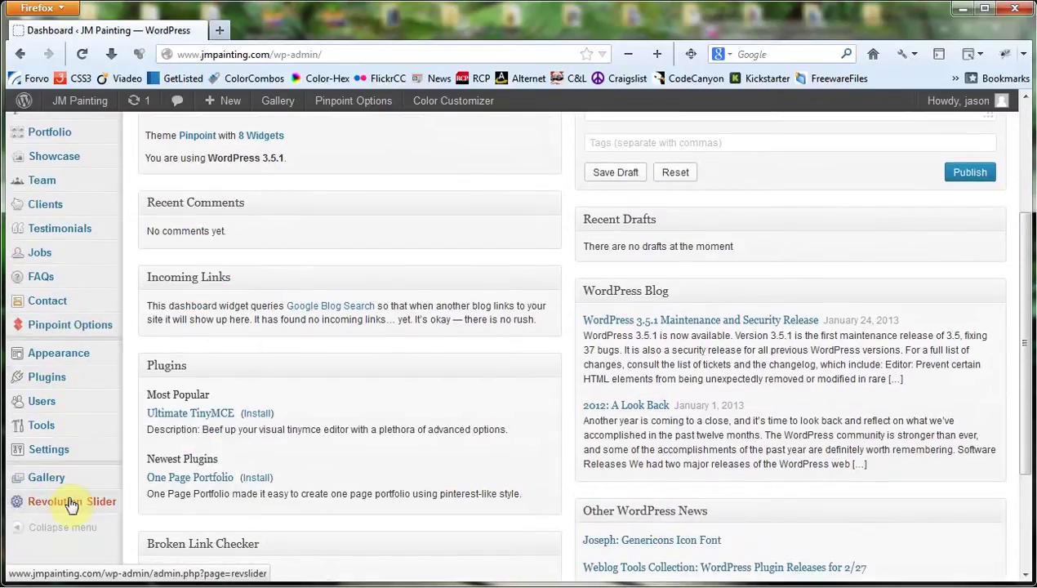
scroll(72, 504, up, 5)
mouse_move(72, 364)
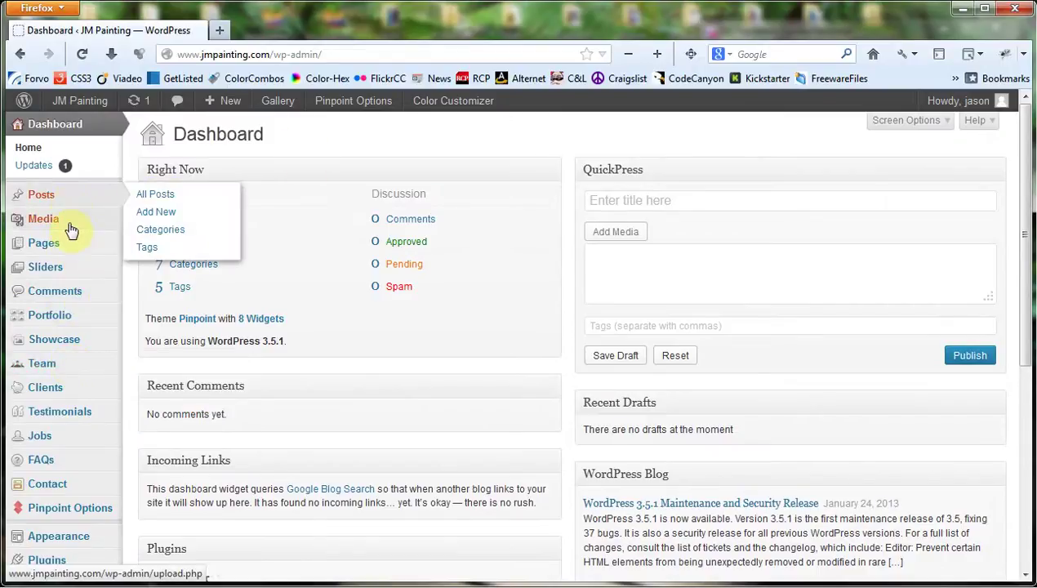
mouse_move(71, 244)
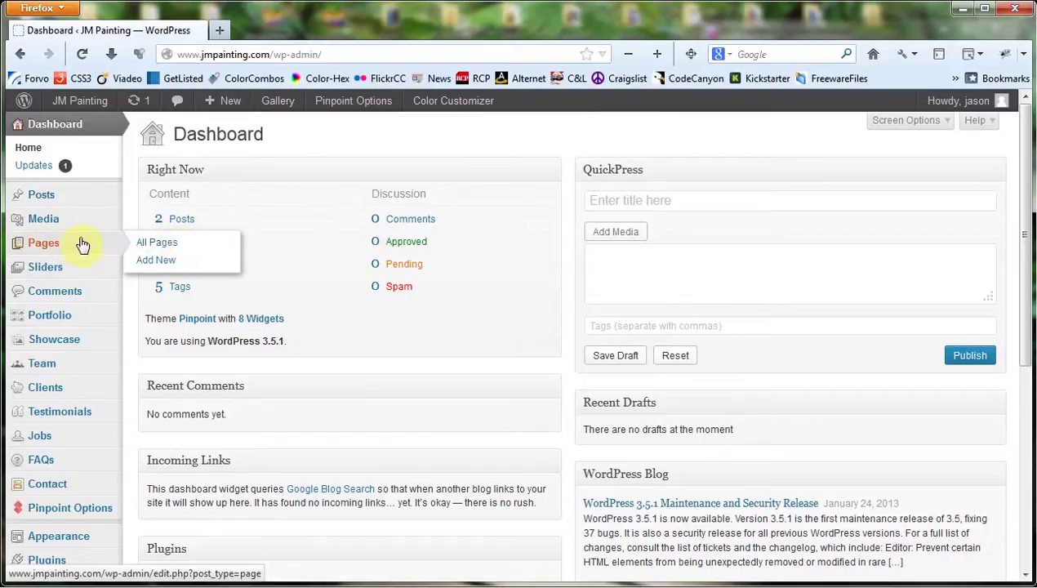
Open the list of all pages and look through its entries and SEO columns
click(173, 247)
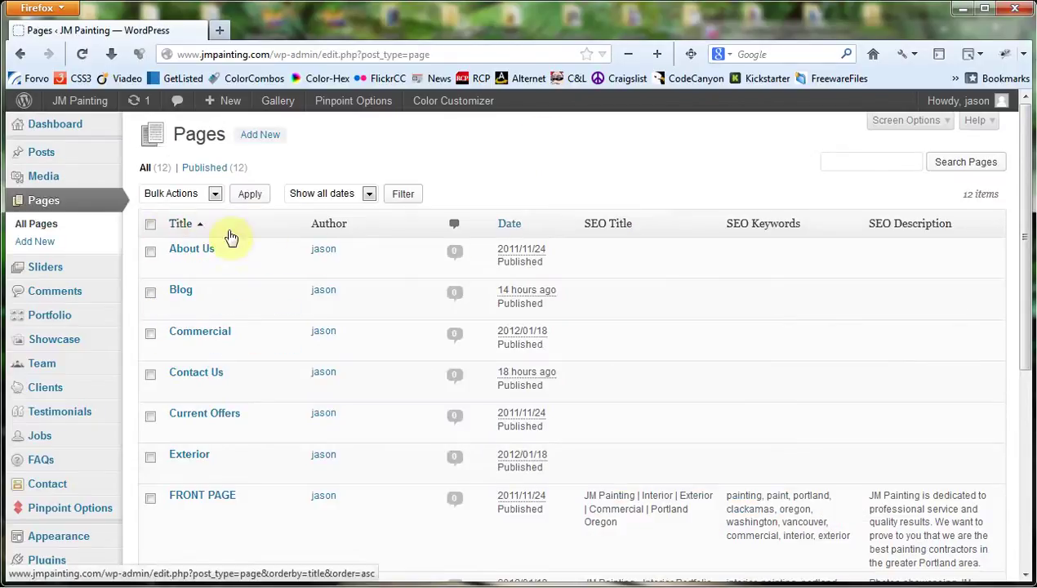
scroll(685, 324, down, 5)
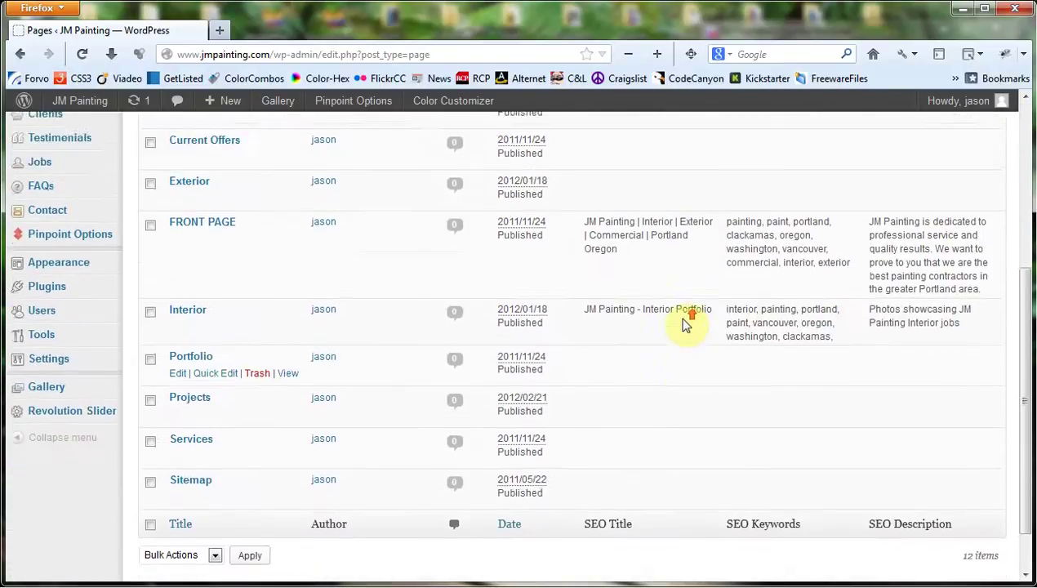
scroll(682, 324, up, 5)
scroll(245, 396, down, 2)
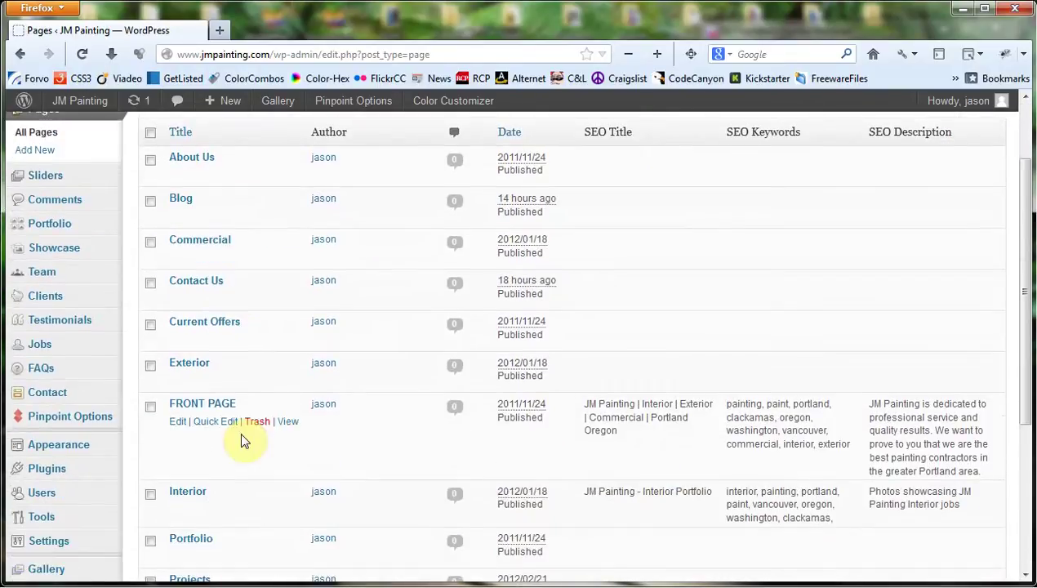
scroll(240, 430, up, 2)
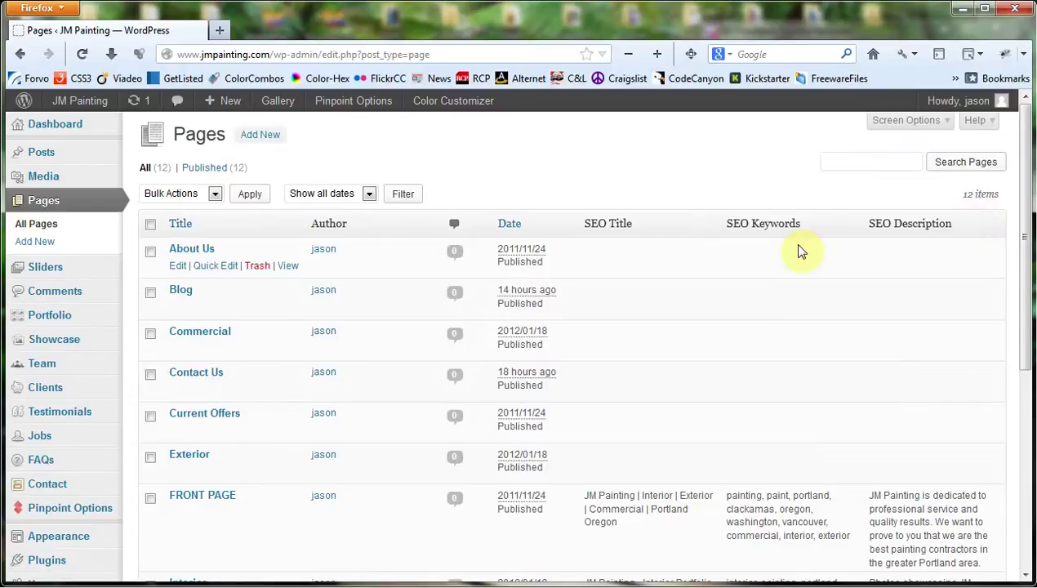
Inspect the About Us page's title, slug, parent and template options in Quick Edit, and leave without saving
click(209, 267)
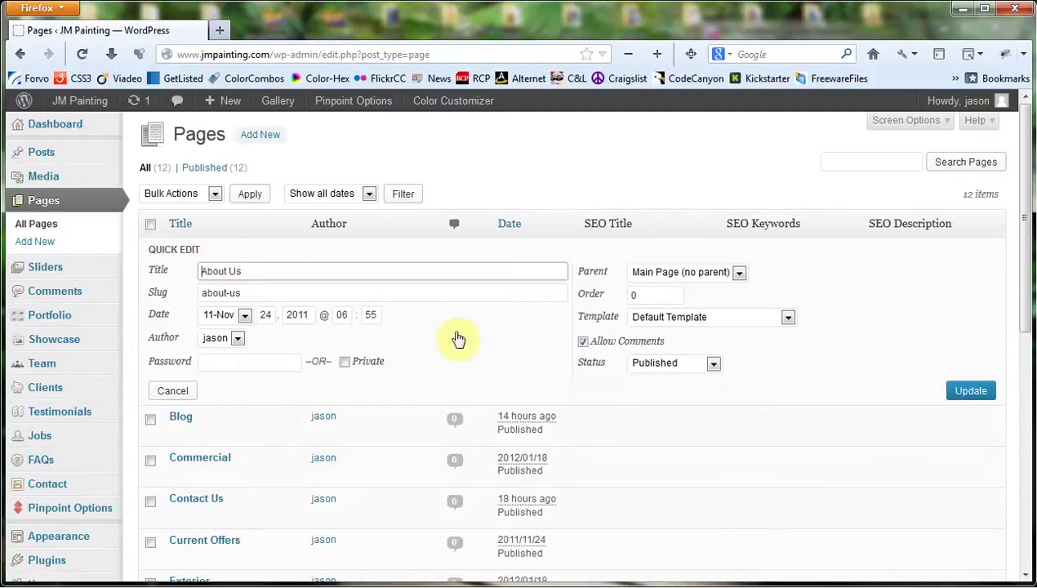
click(281, 274)
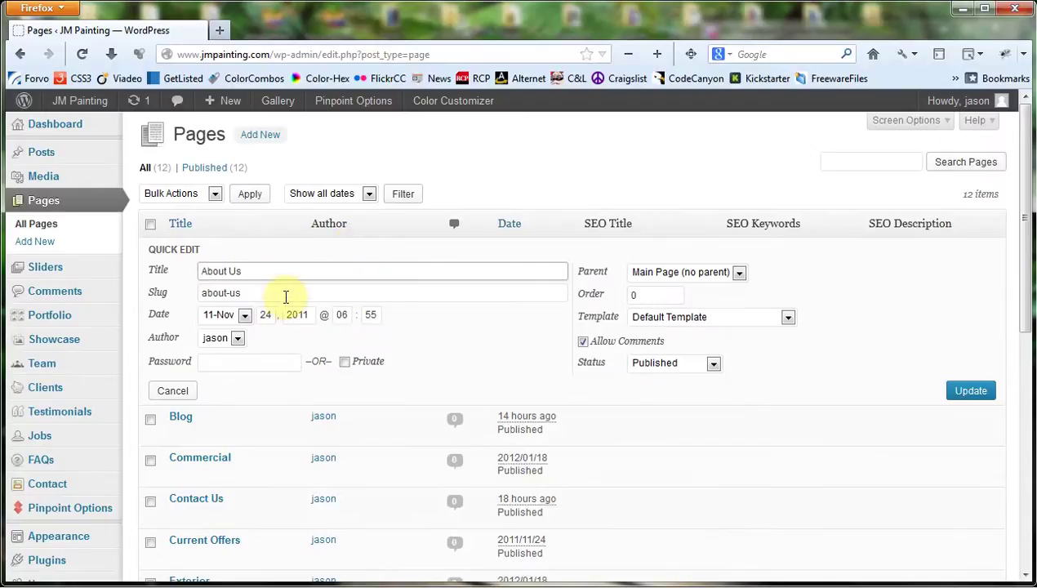
click(286, 296)
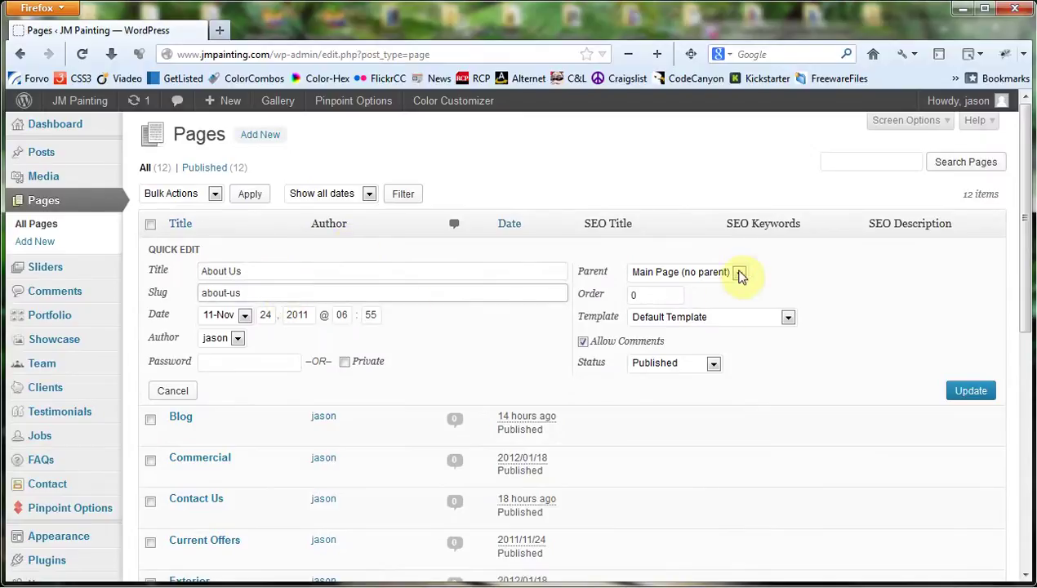
click(740, 274)
click(740, 274)
click(753, 322)
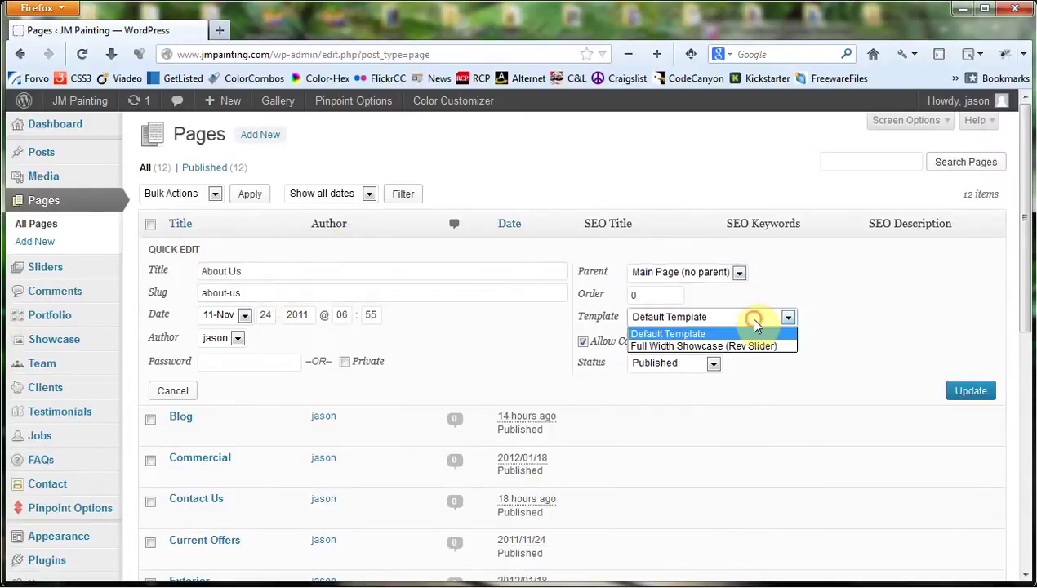
click(754, 321)
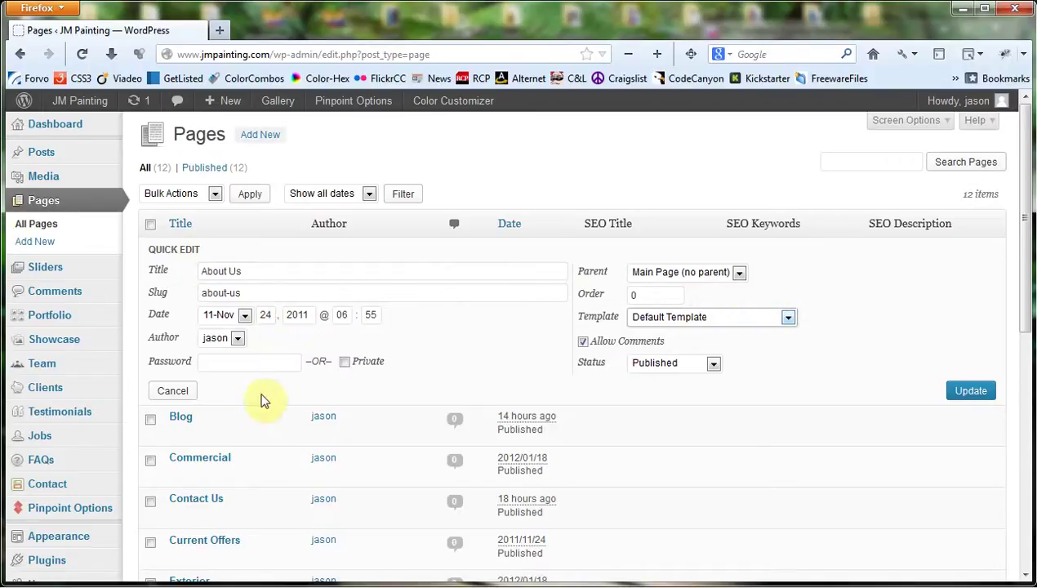
click(171, 391)
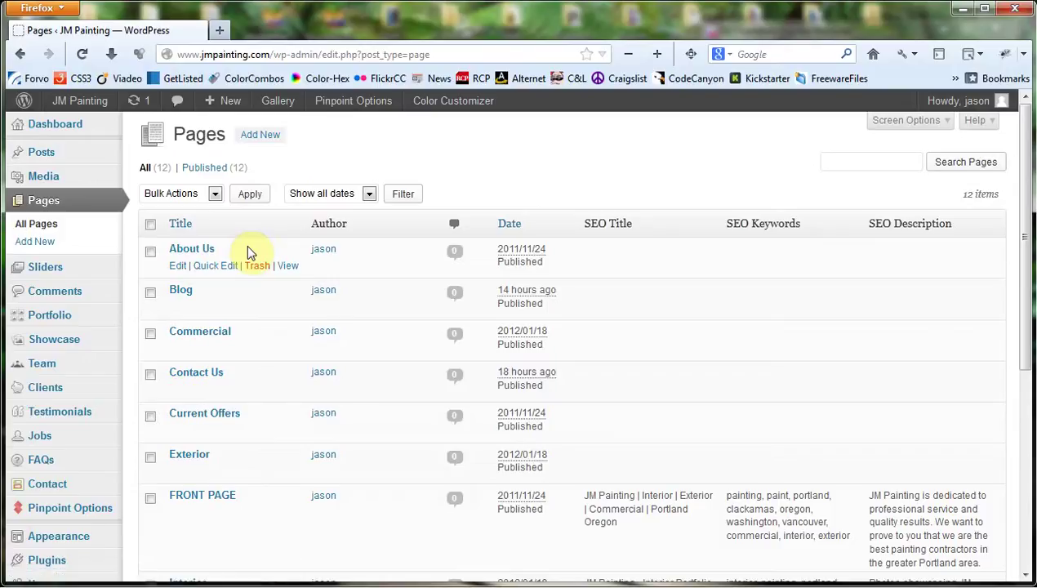
Open FRONT PAGE for editing and look through its page builder elements and page meta options
scroll(250, 252, down, 2)
scroll(249, 249, down, 2)
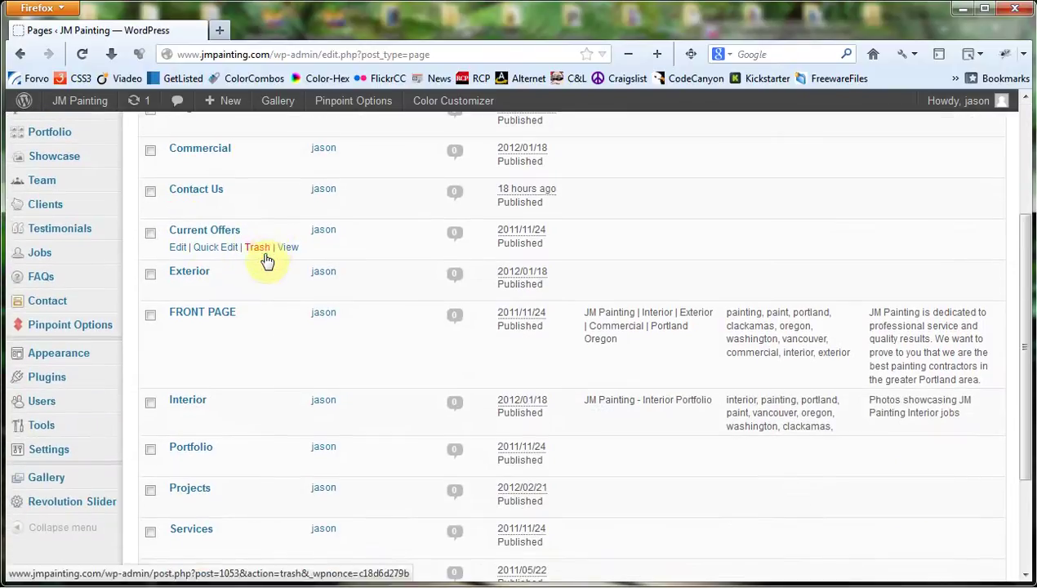
click(194, 314)
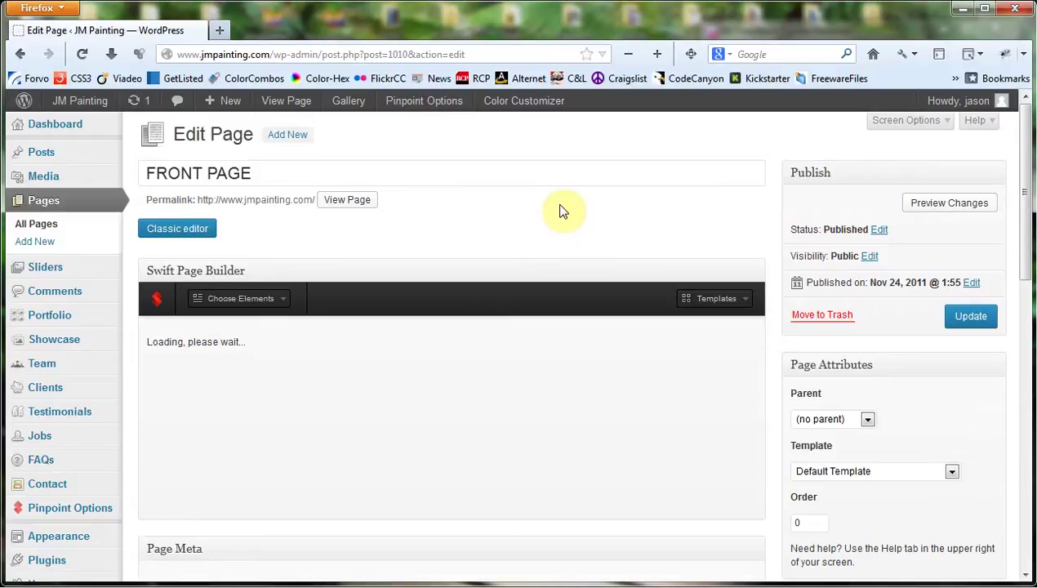
scroll(561, 211, down, 5)
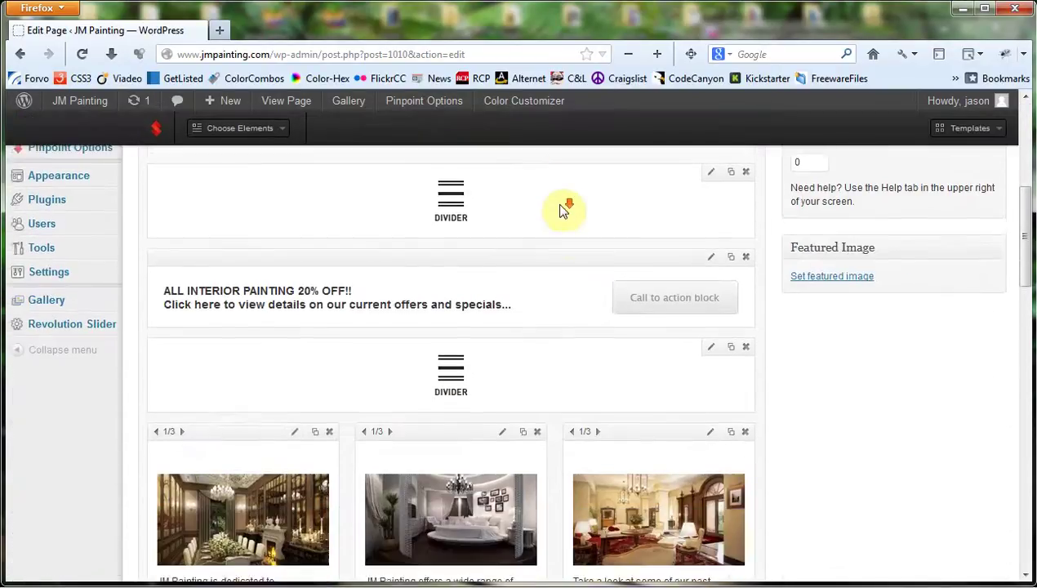
scroll(560, 211, down, 10)
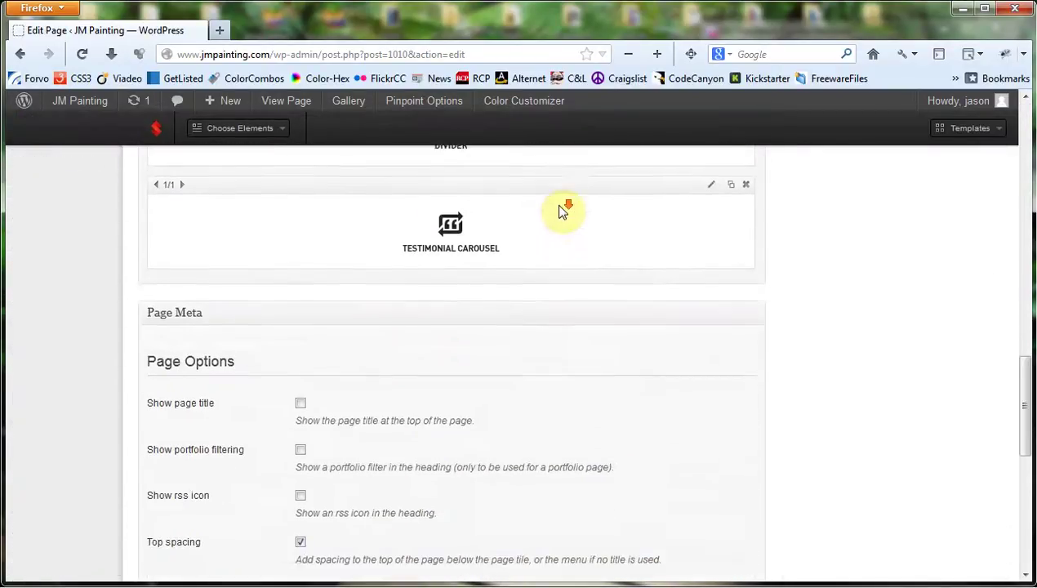
scroll(560, 211, down, 5)
scroll(560, 211, up, 20)
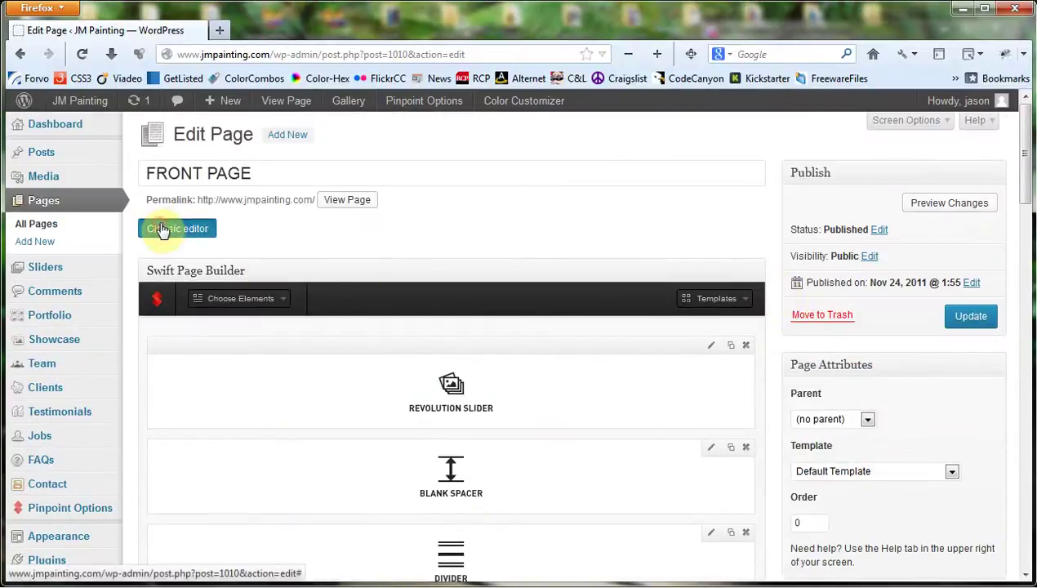
Switch FRONT PAGE to the classic editor and look through its content in the visual view
click(163, 230)
scroll(695, 363, down, 5)
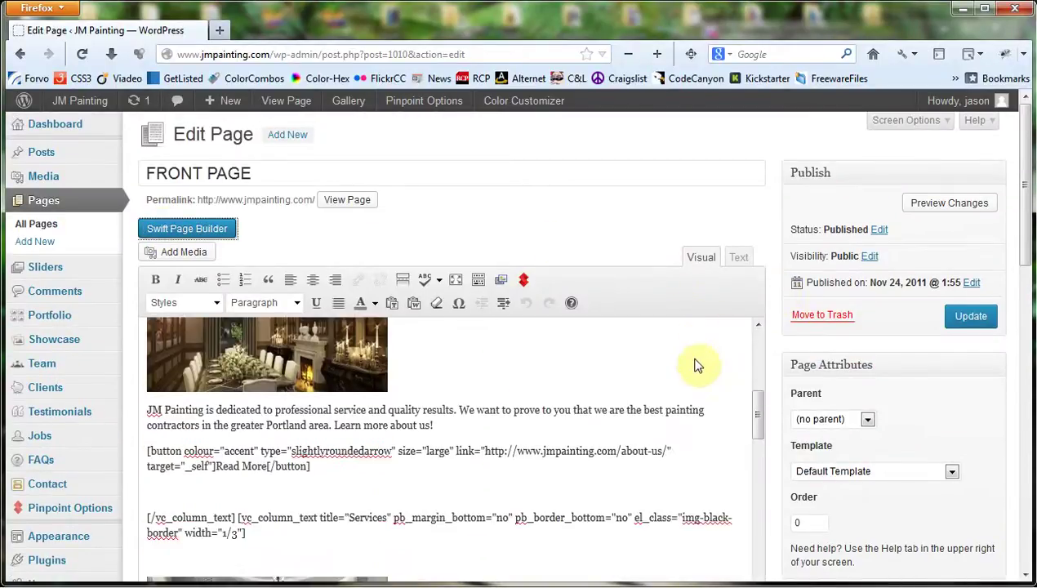
scroll(765, 316, down, 4)
scroll(653, 282, down, 4)
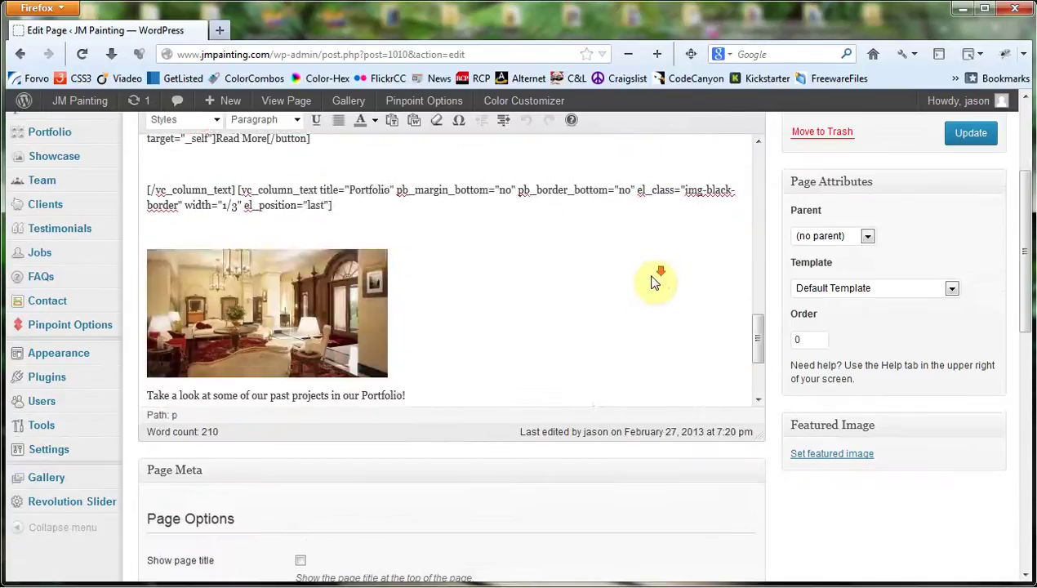
scroll(655, 280, up, 8)
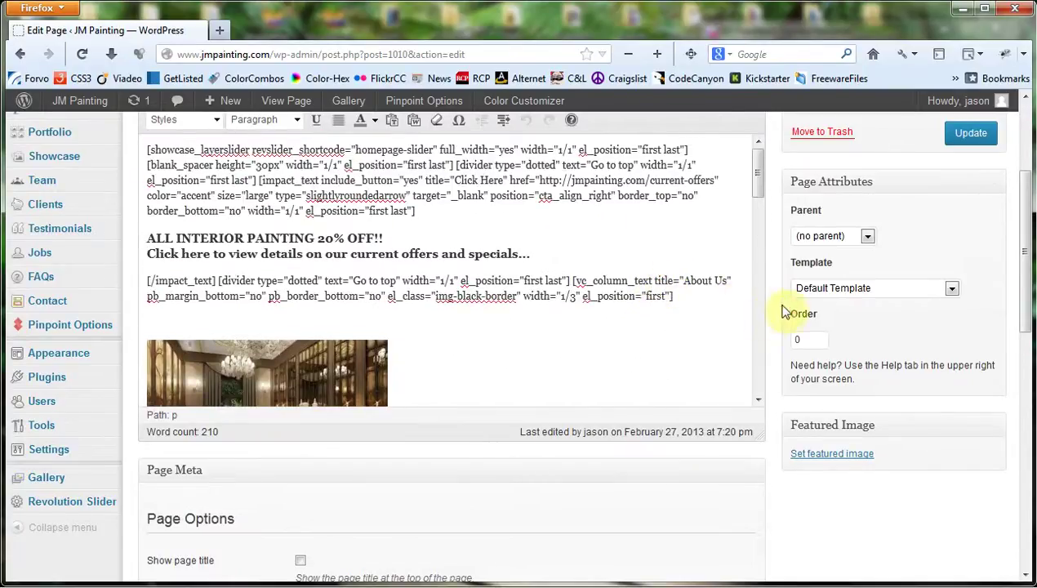
scroll(780, 304, up, 3)
Examine the page's shortcodes and HTML in the classic editor's text view, and return to the visual view
click(738, 168)
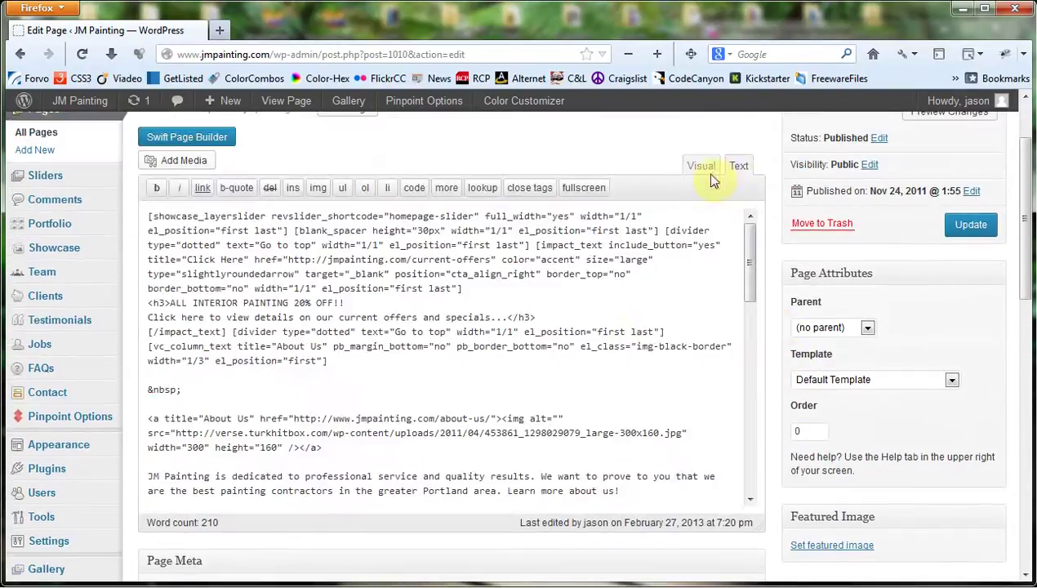
scroll(655, 335, down, 4)
scroll(654, 339, down, 8)
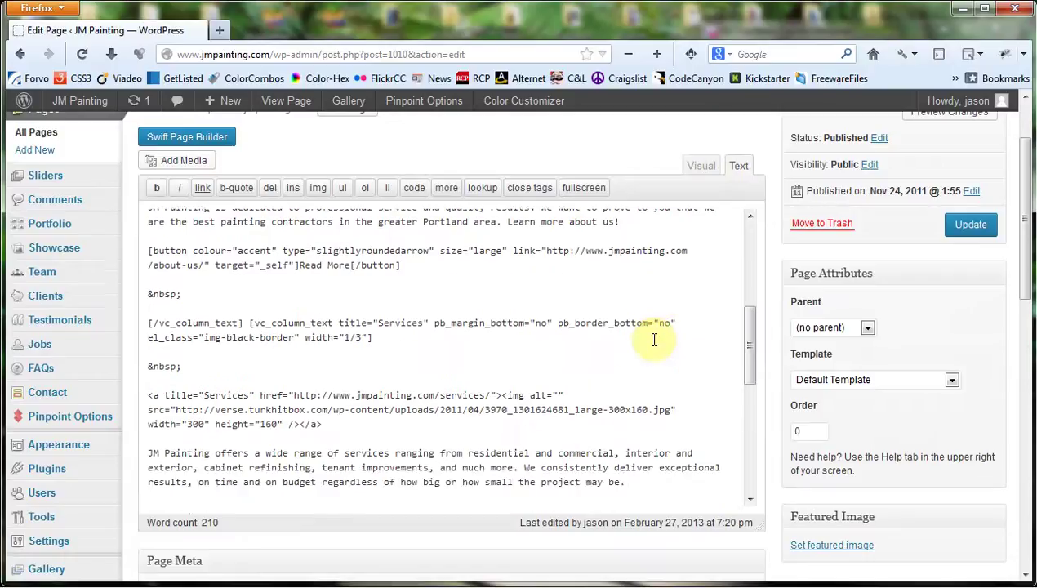
scroll(655, 338, up, 10)
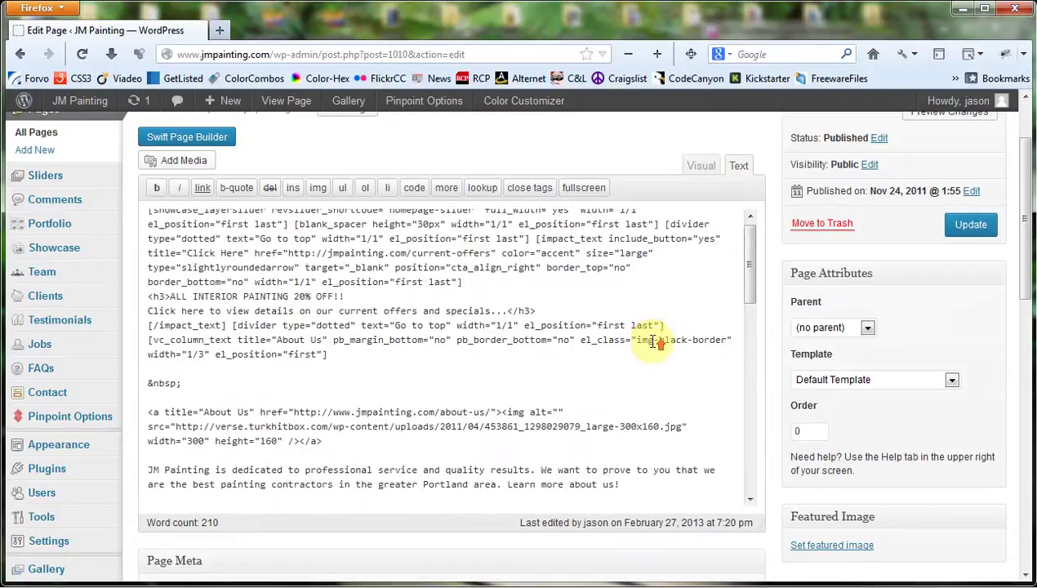
click(699, 166)
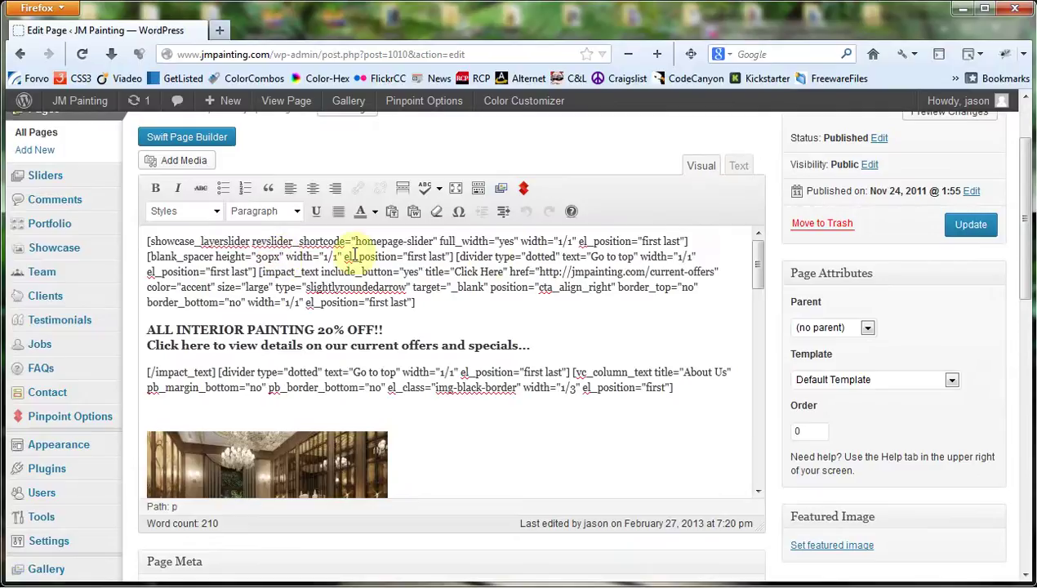
Return FRONT PAGE to the Swift Page Builder and review its upper elements, starting with the Revolution Slider
scroll(441, 221, up, 2)
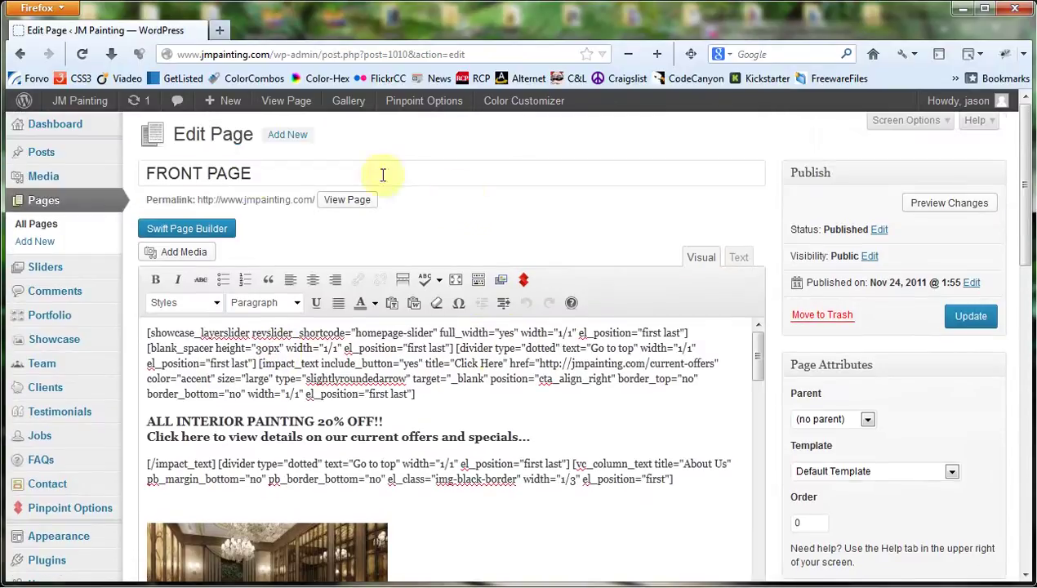
click(196, 230)
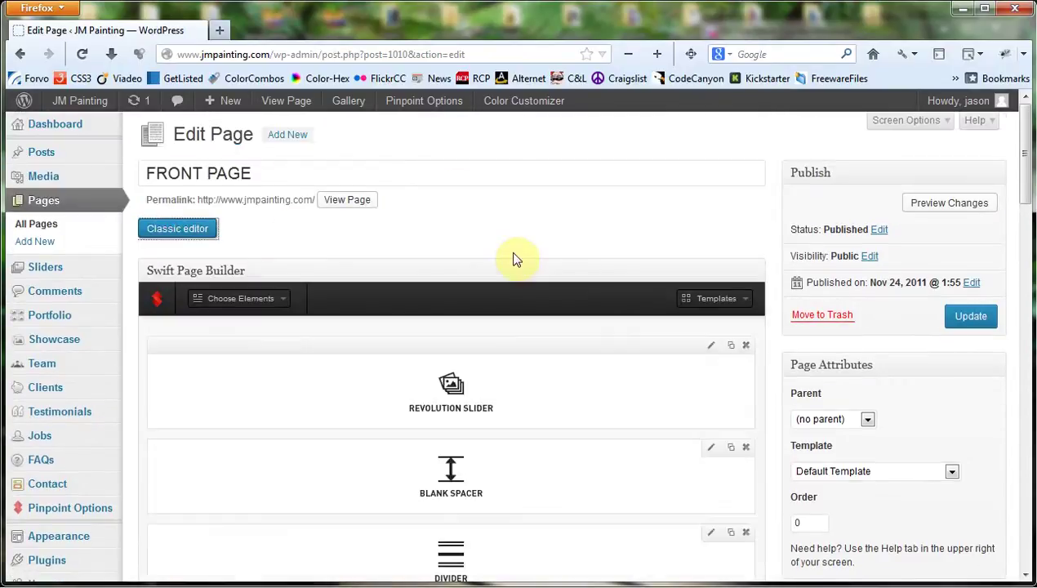
scroll(532, 248, down, 2)
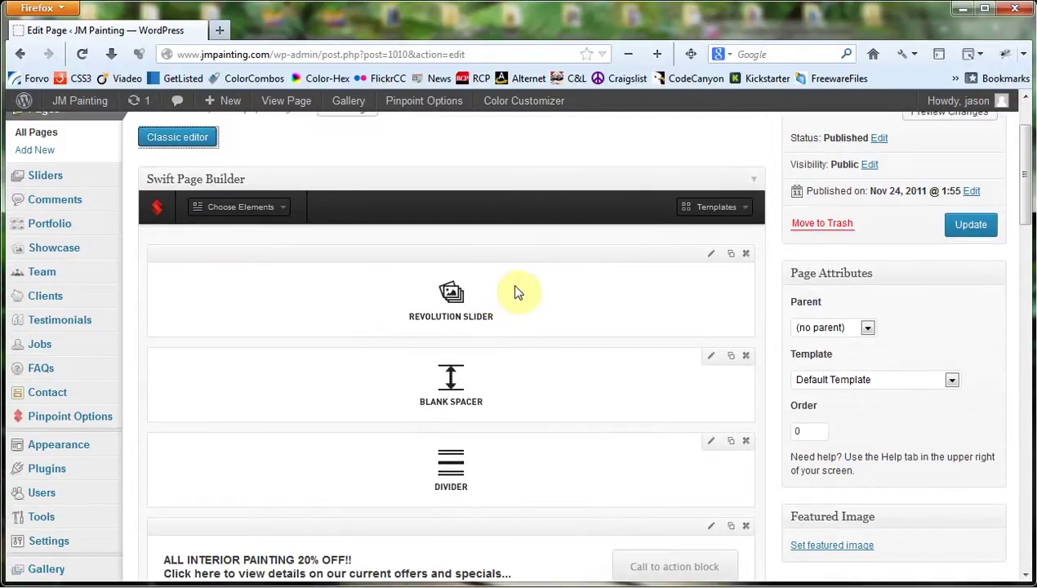
scroll(516, 293, down, 2)
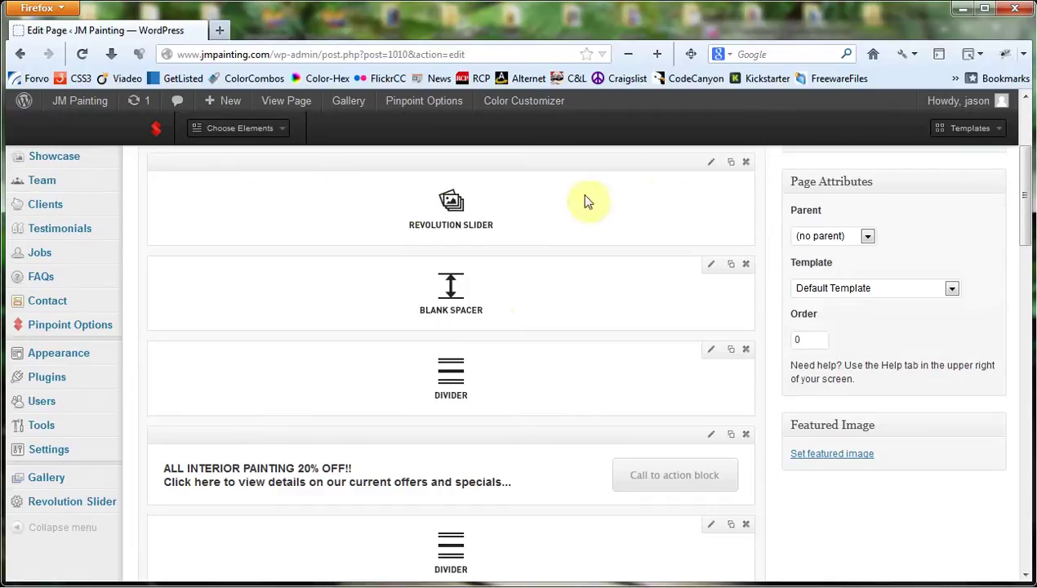
Open the live JM Painting site in a new browser tab and look through the home page down to its footer
right_click(80, 101)
click(131, 107)
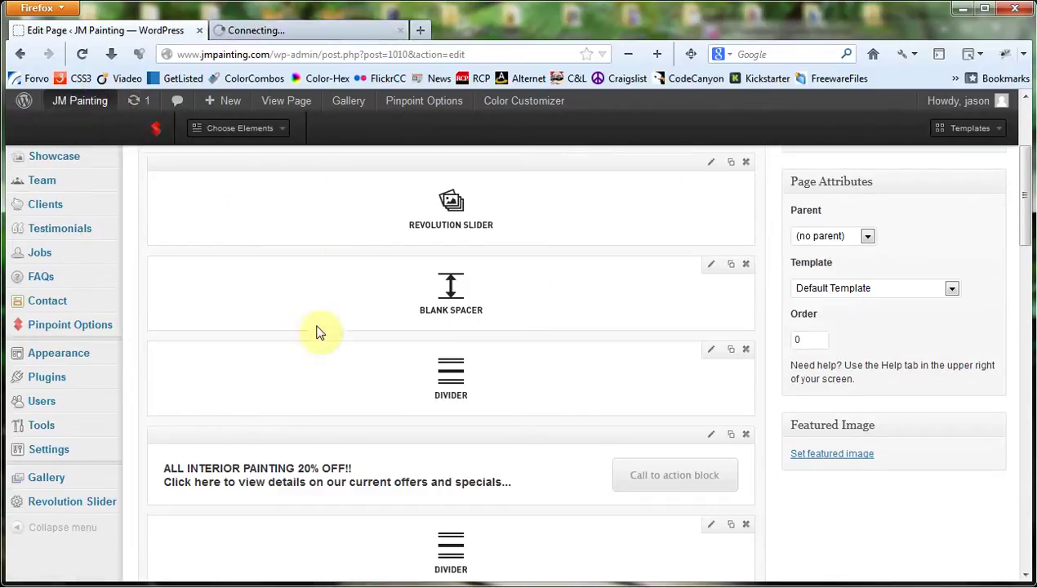
click(293, 32)
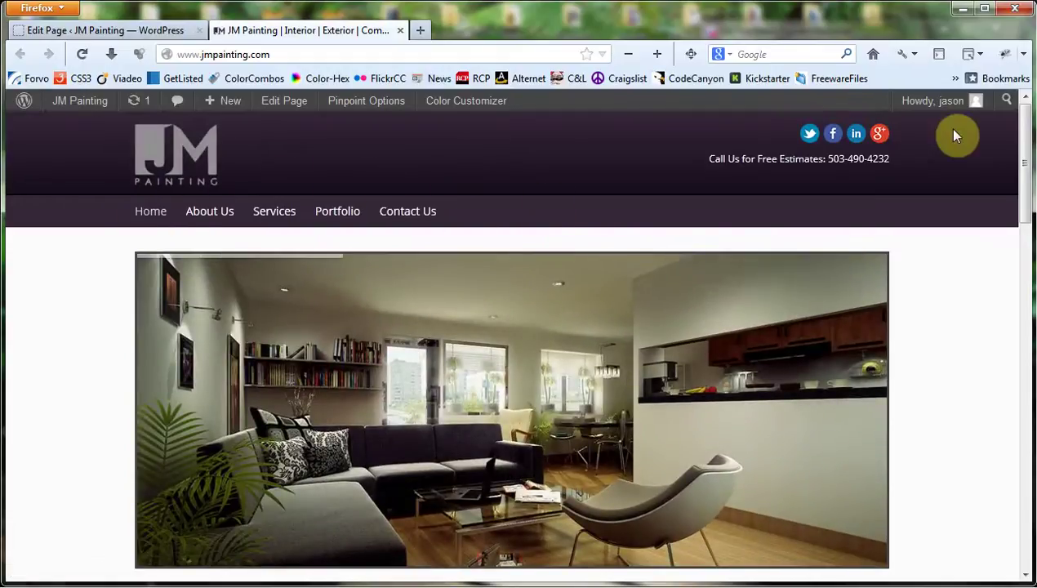
scroll(939, 367, down, 15)
scroll(938, 426, up, 5)
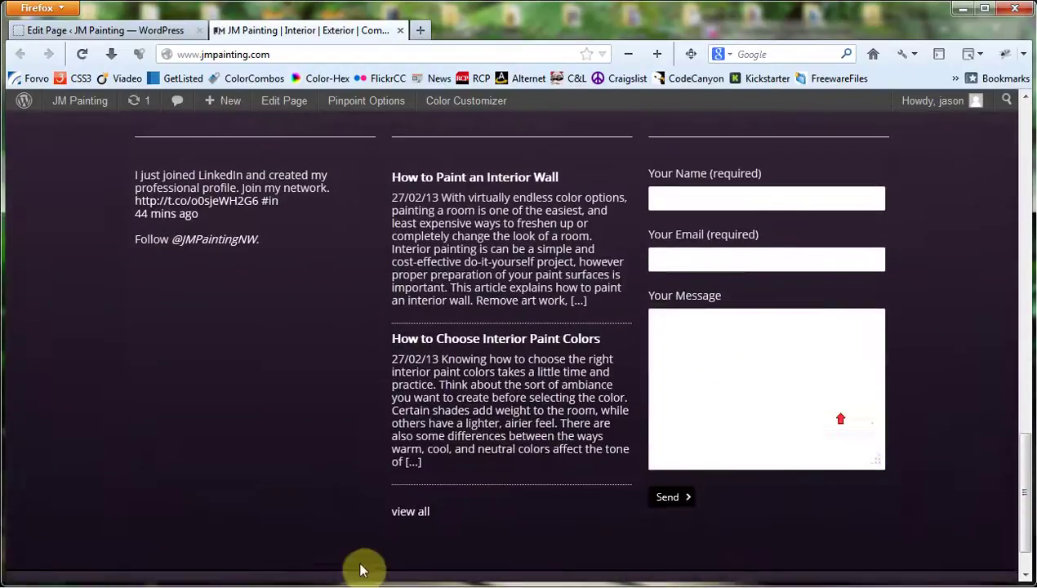
Examine the live home page's footer sections and copyright bar, look over the main content again, and return to the page header
scroll(168, 578, down, 3)
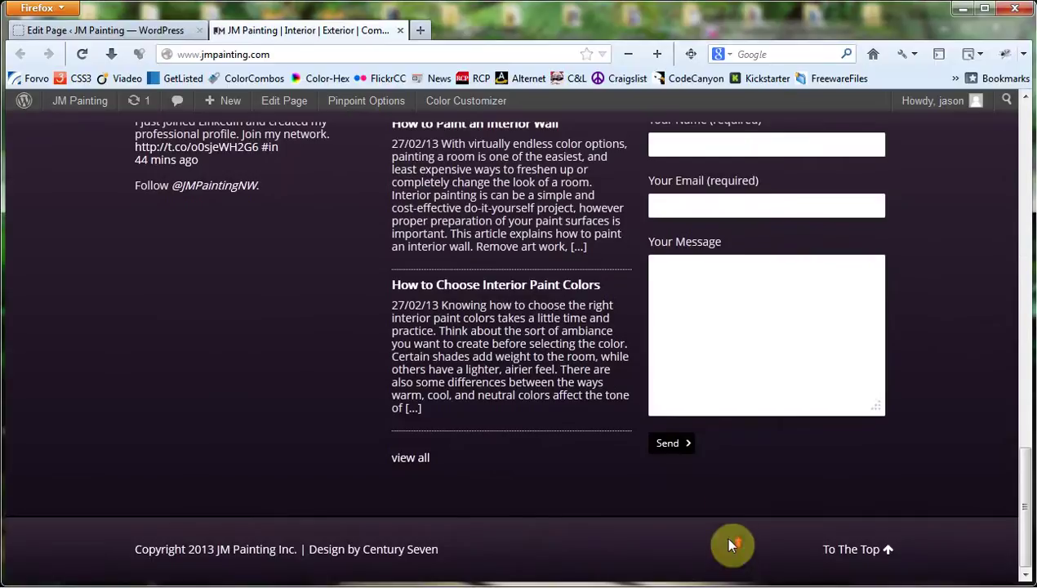
scroll(727, 523, up, 3)
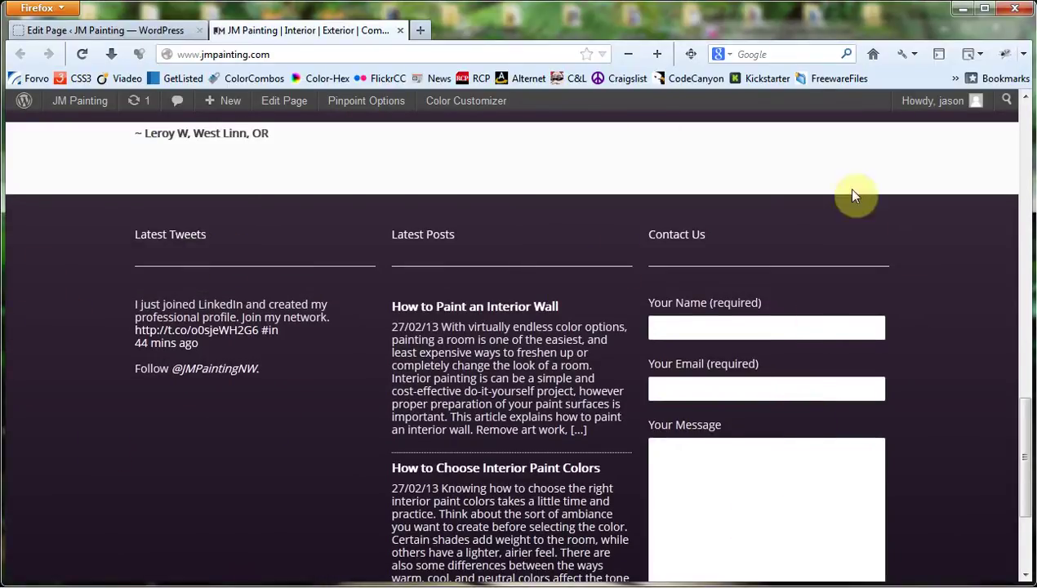
scroll(784, 295, up, 3)
scroll(690, 391, down, 6)
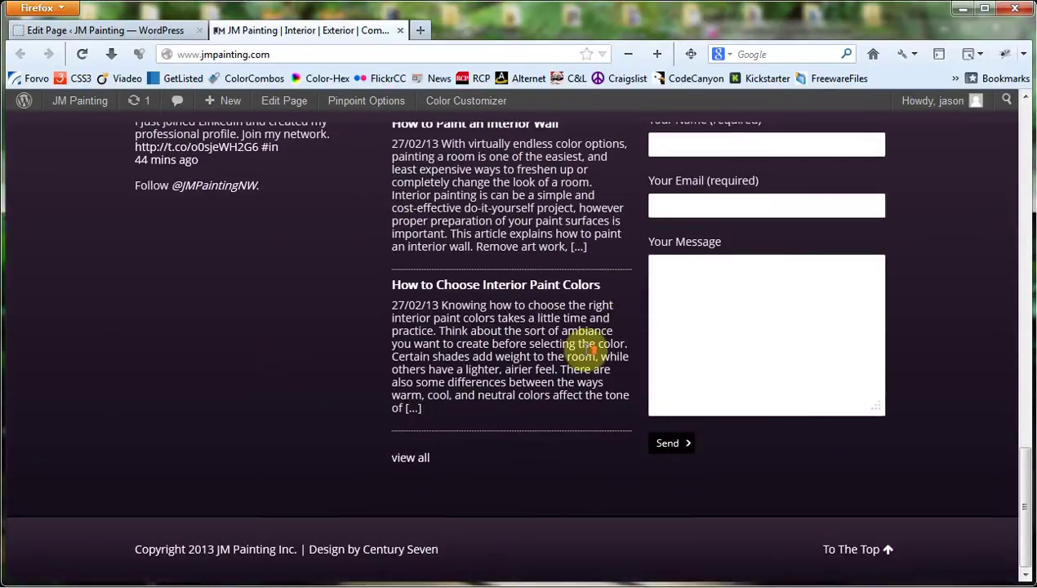
scroll(584, 347, up, 15)
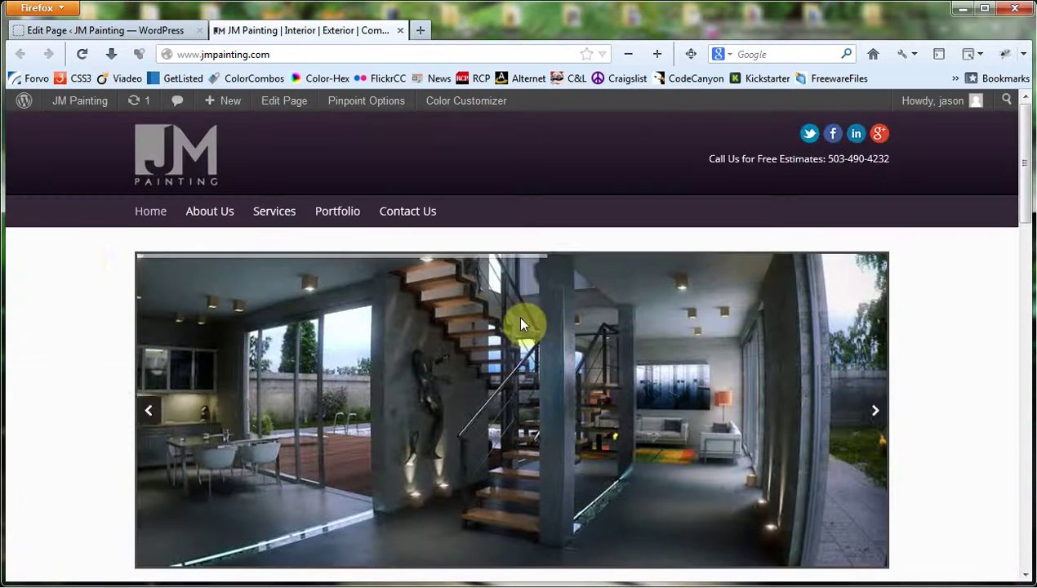
scroll(74, 270, down, 2)
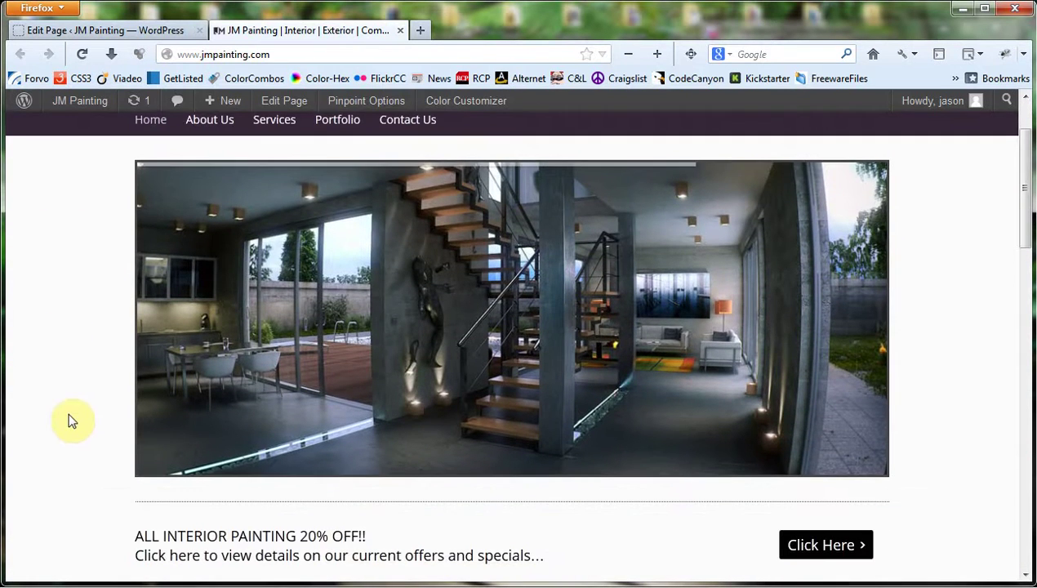
scroll(70, 420, down, 8)
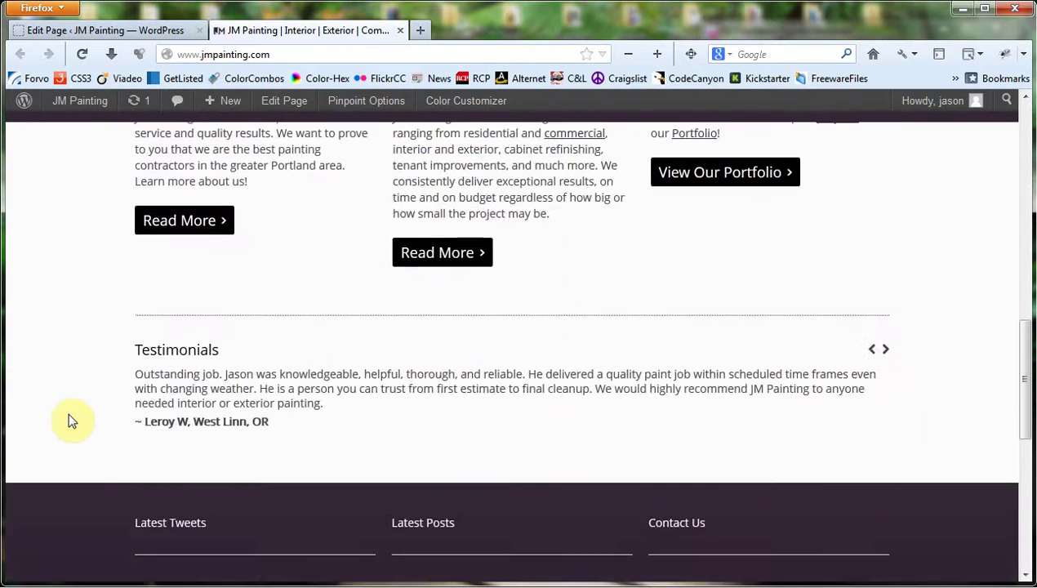
scroll(70, 421, down, 1)
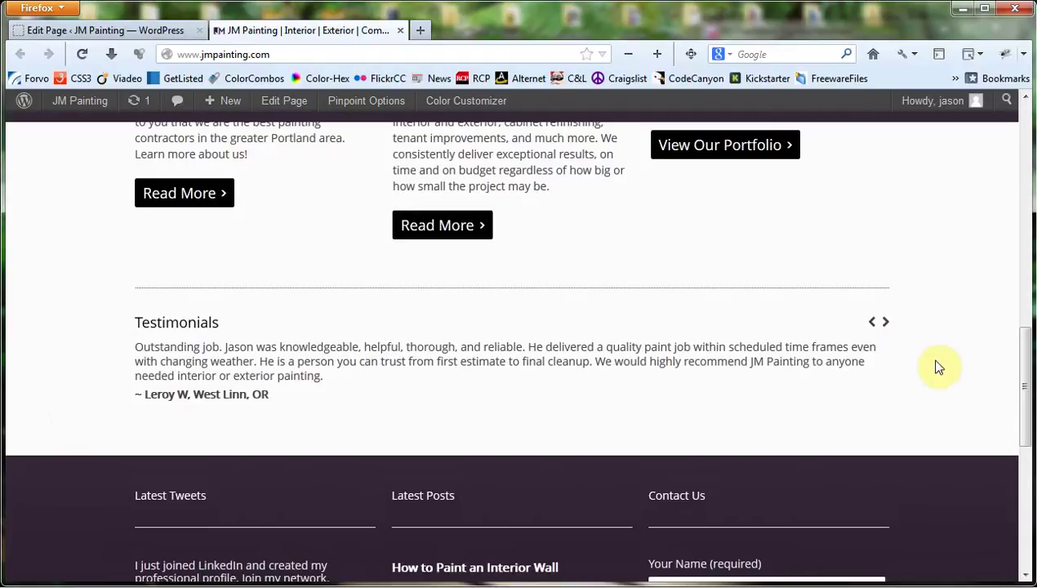
scroll(938, 367, up, 10)
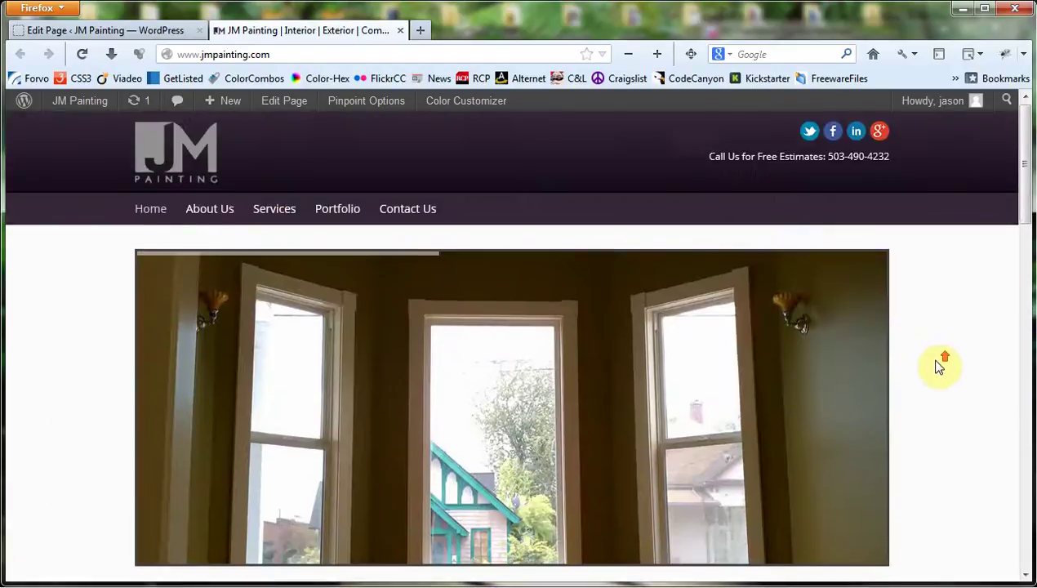
Compare the Revolution Slider element in the FRONT PAGE builder with the image slider on the live home page
click(75, 31)
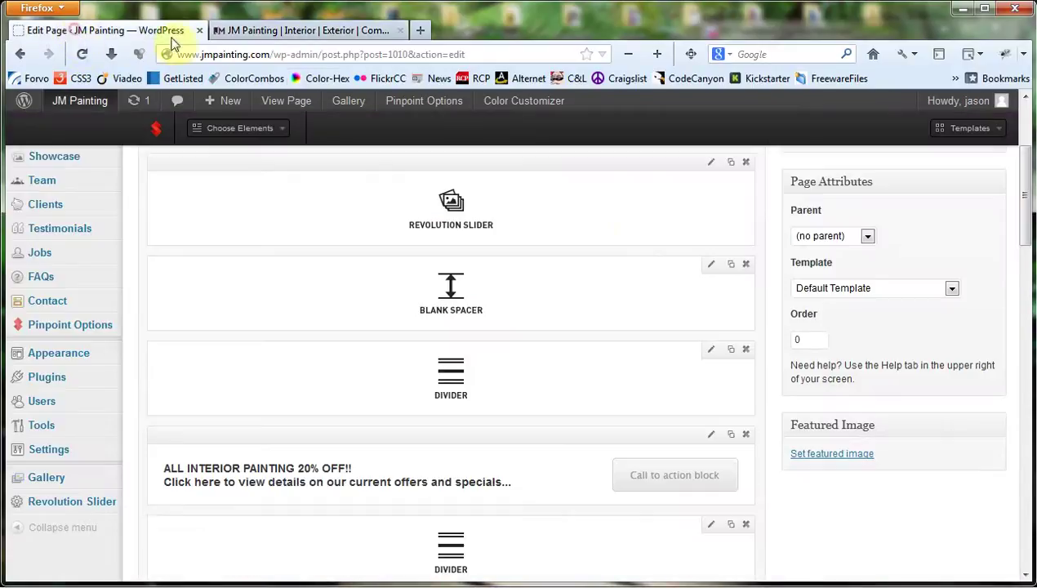
scroll(650, 219, up, 2)
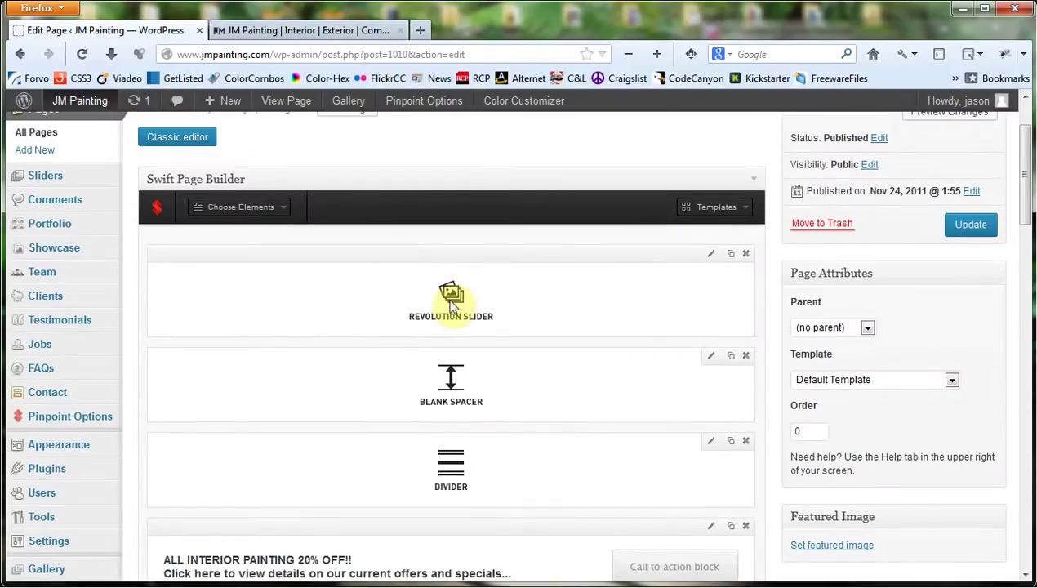
click(300, 30)
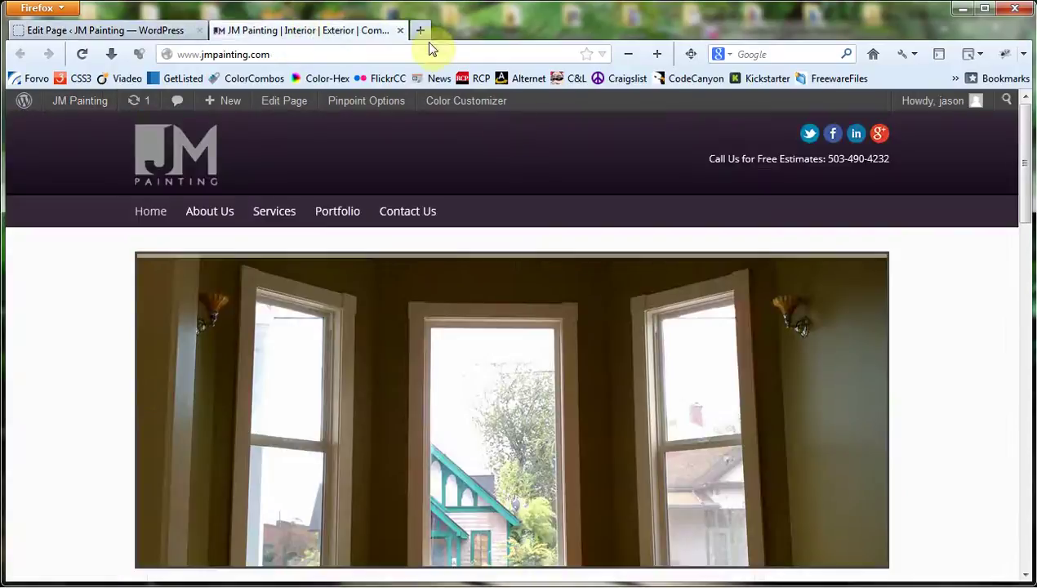
mouse_move(433, 259)
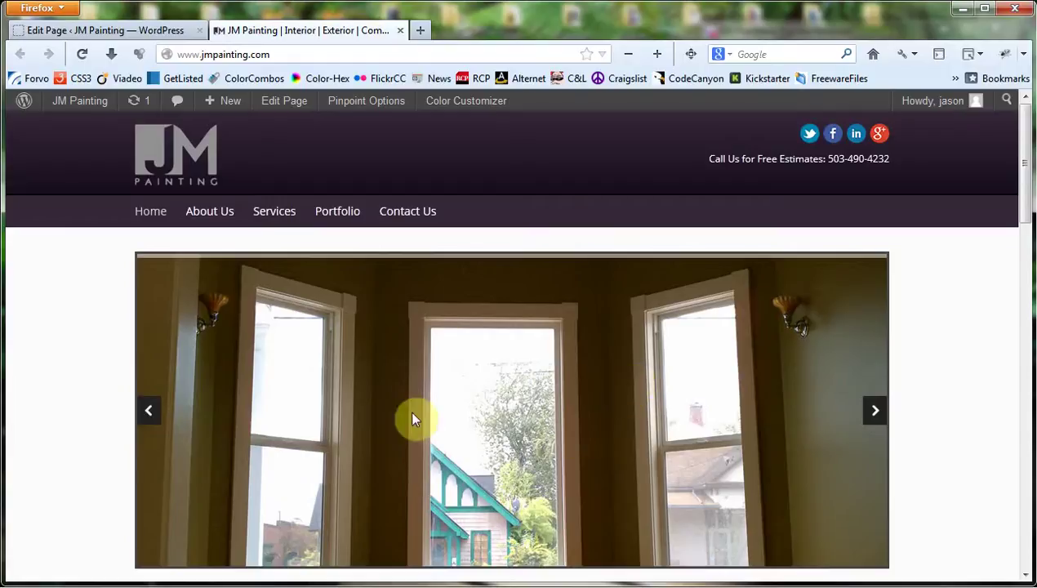
scroll(629, 366, down, 2)
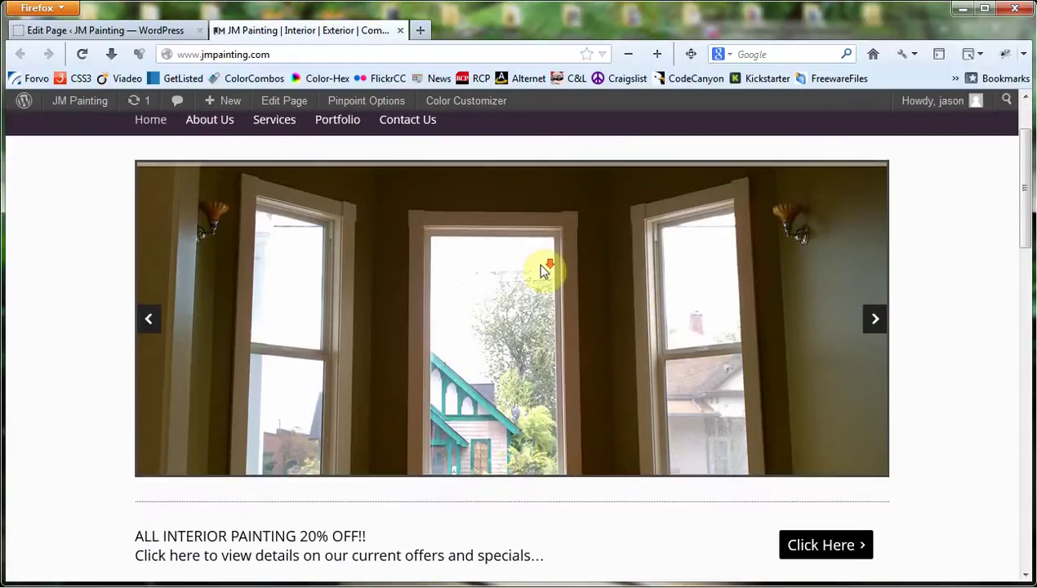
scroll(542, 270, down, 2)
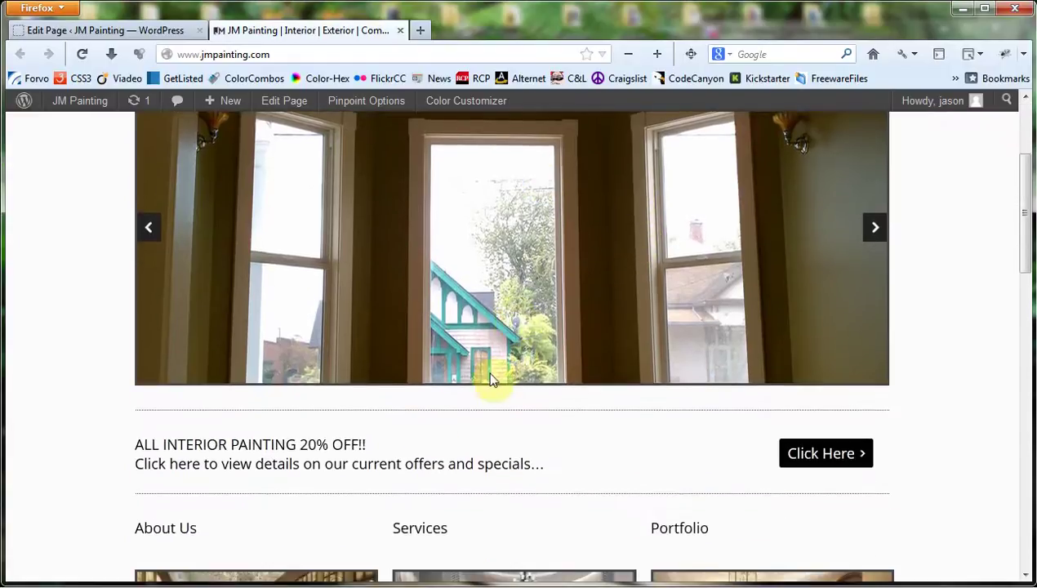
Compare the builder's Blank Spacer, Divider and call to action block with the matching area below the live slider
click(136, 30)
scroll(572, 291, down, 2)
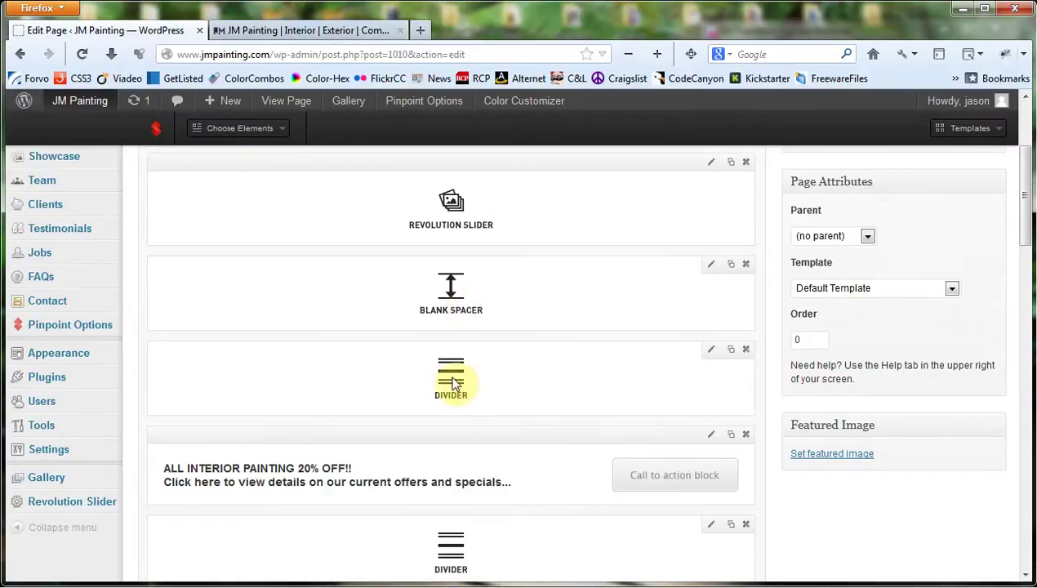
click(282, 30)
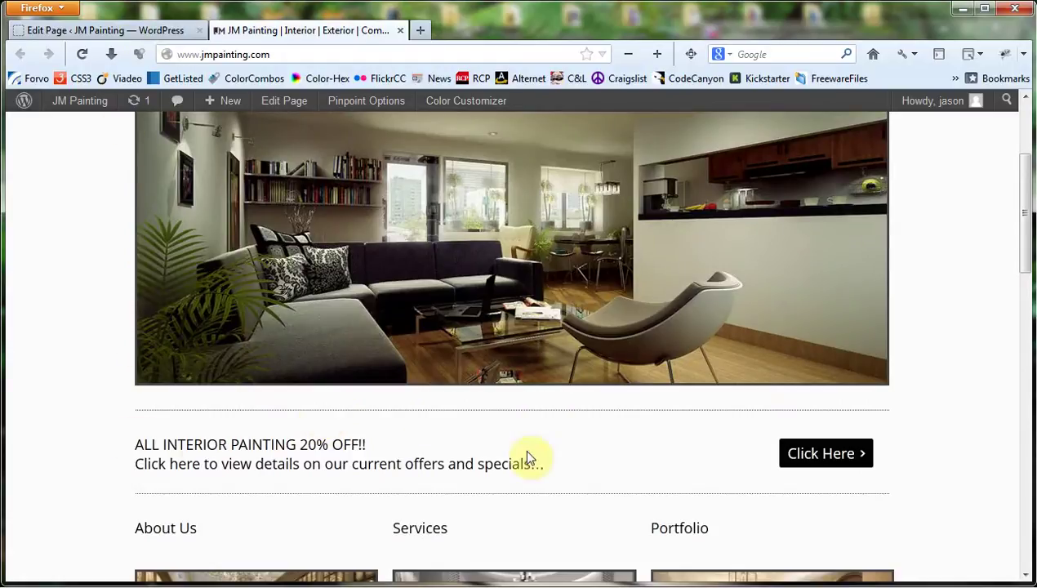
click(102, 30)
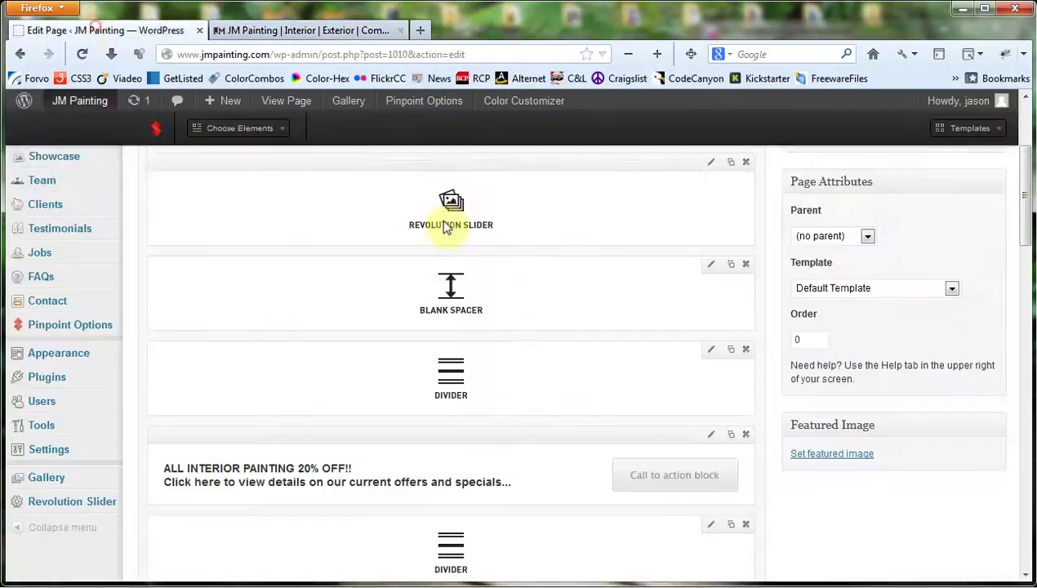
scroll(506, 236, down, 2)
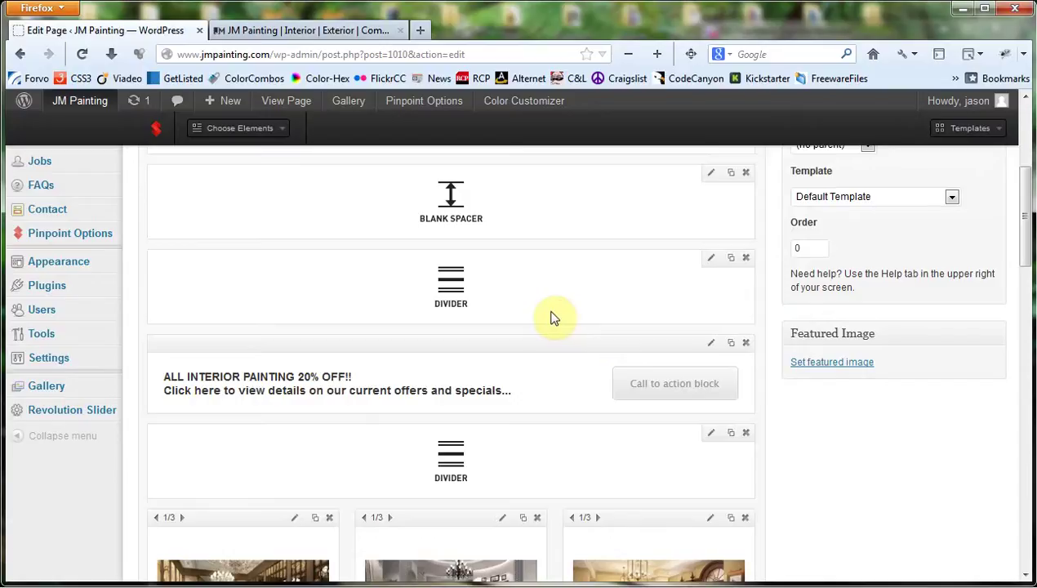
scroll(552, 317, down, 3)
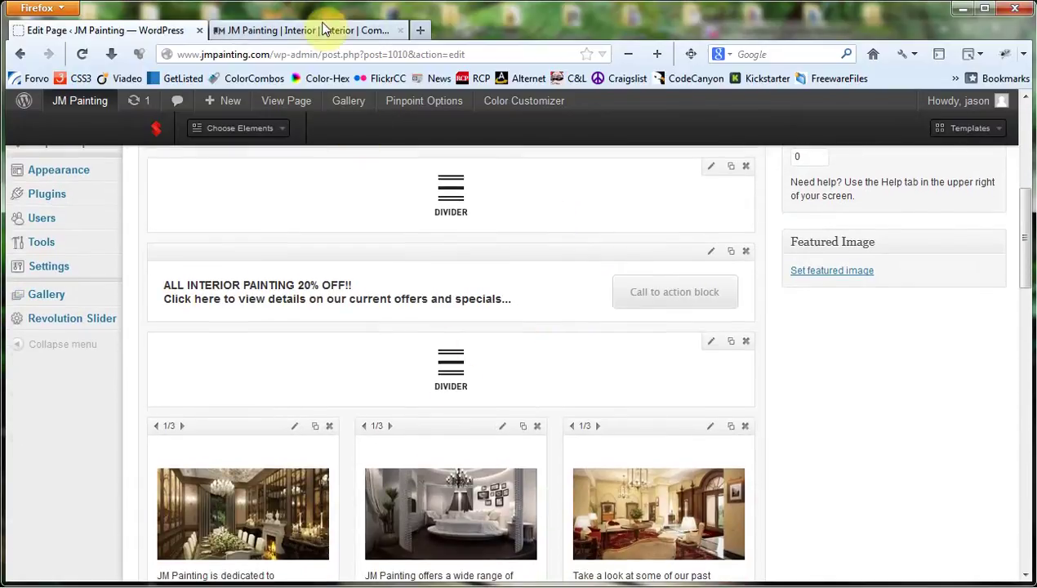
Check the live page's three-column section, and examine the images, text and button shortcodes of the matching 1/3-width blocks in the builder
click(325, 29)
scroll(139, 408, down, 3)
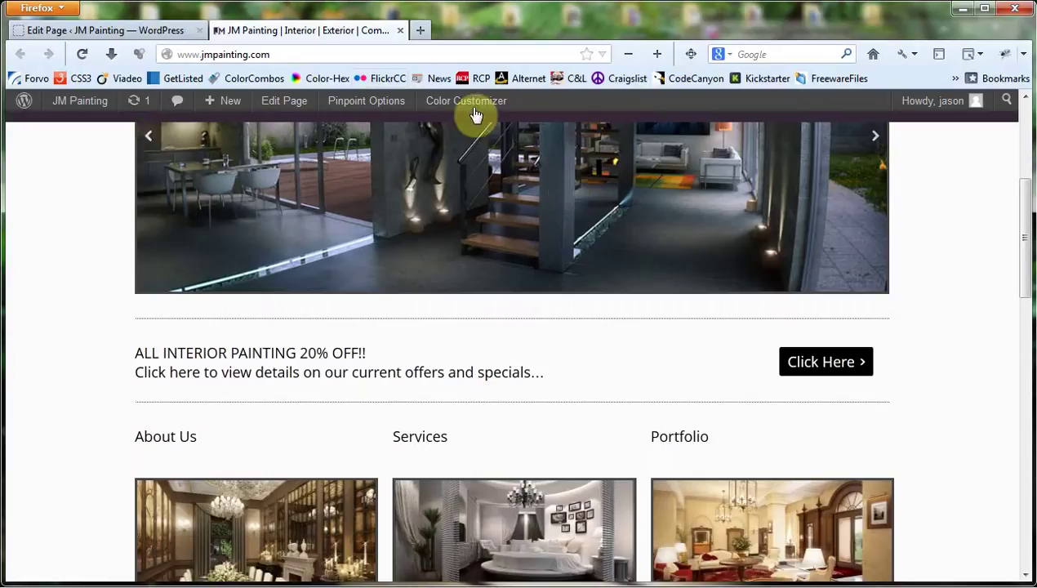
click(134, 30)
scroll(637, 405, down, 2)
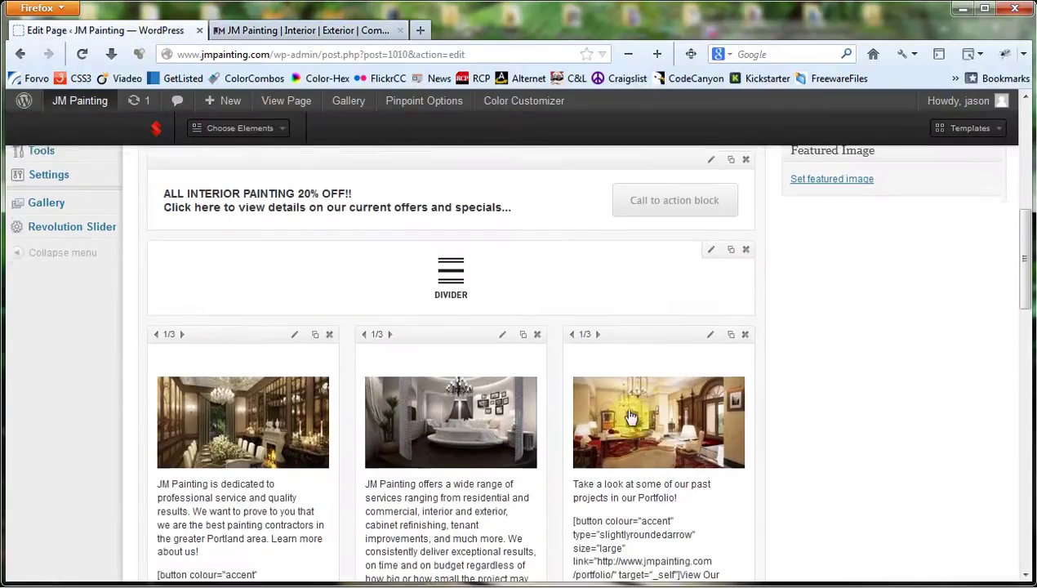
scroll(631, 418, down, 2)
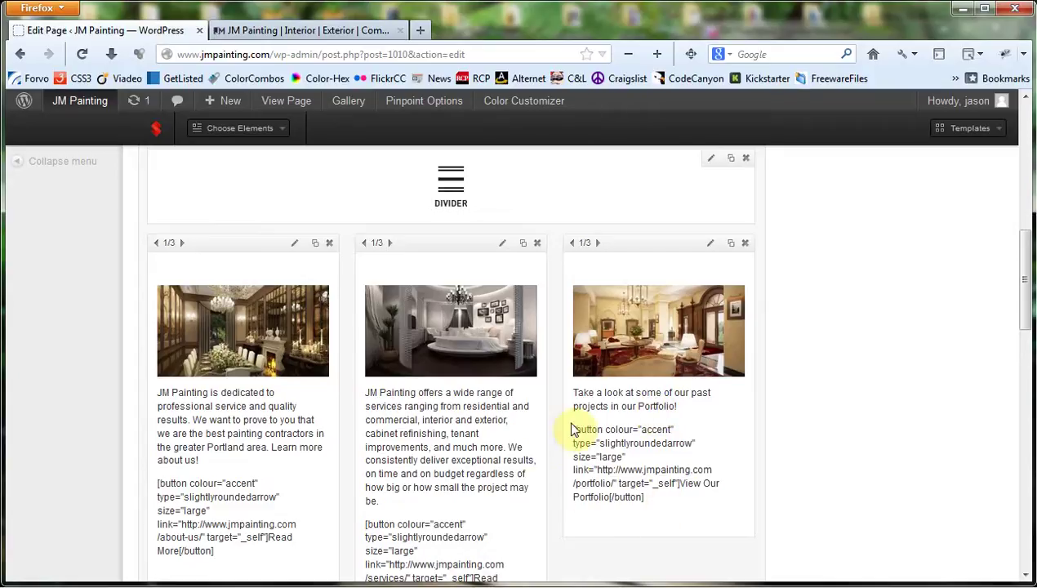
scroll(432, 531, down, 2)
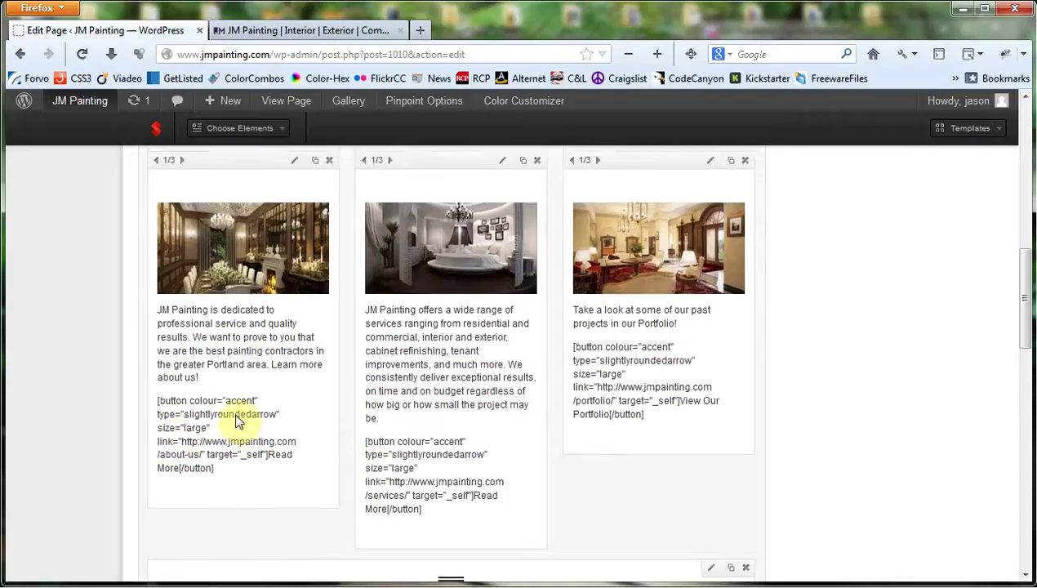
scroll(236, 419, up, 2)
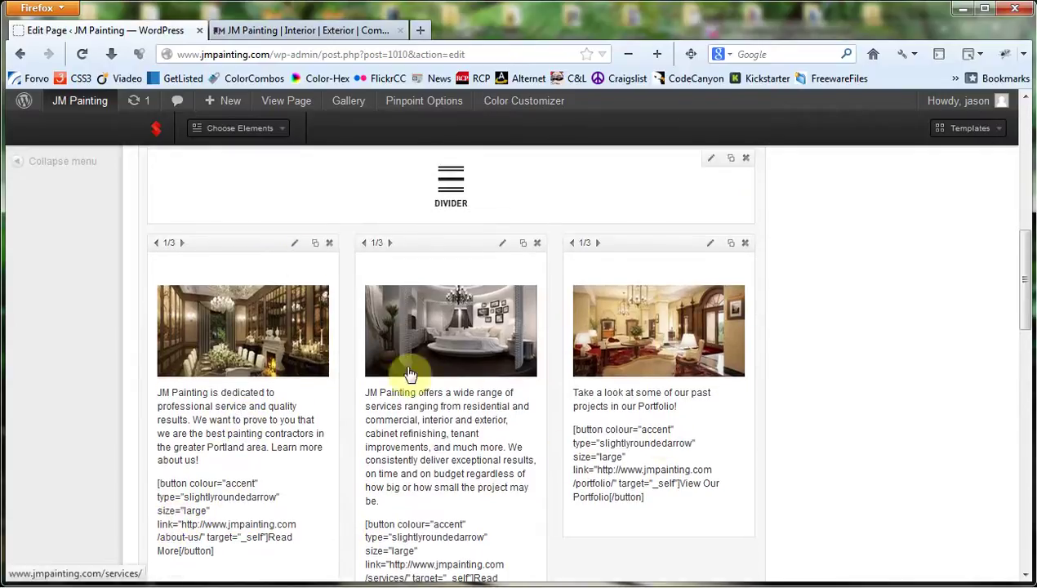
scroll(843, 313, down, 5)
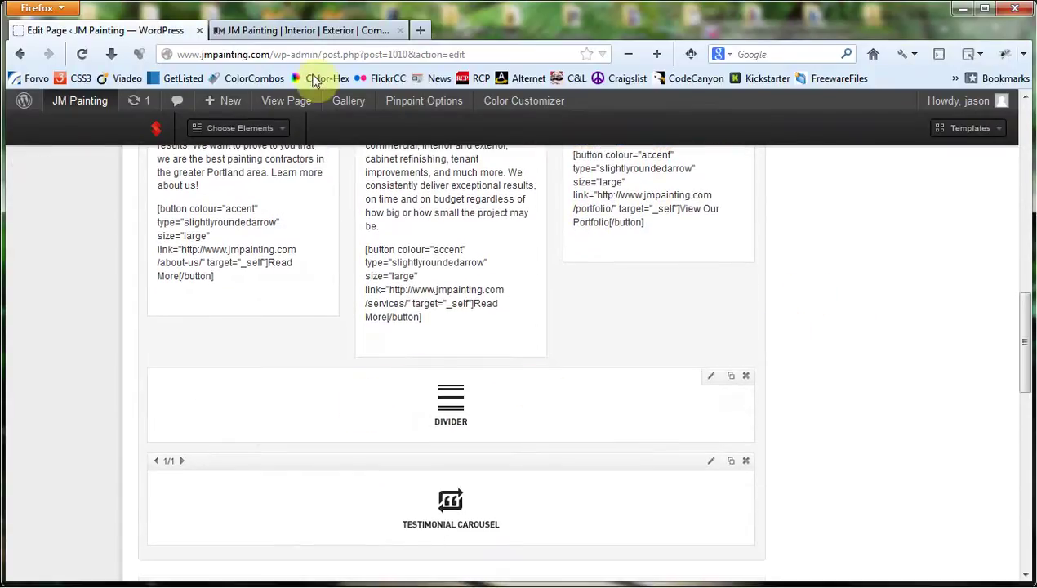
Look through the About Us, Services and Portfolio columns on the live home page down to the divider above Testimonials
click(301, 31)
scroll(372, 198, down, 4)
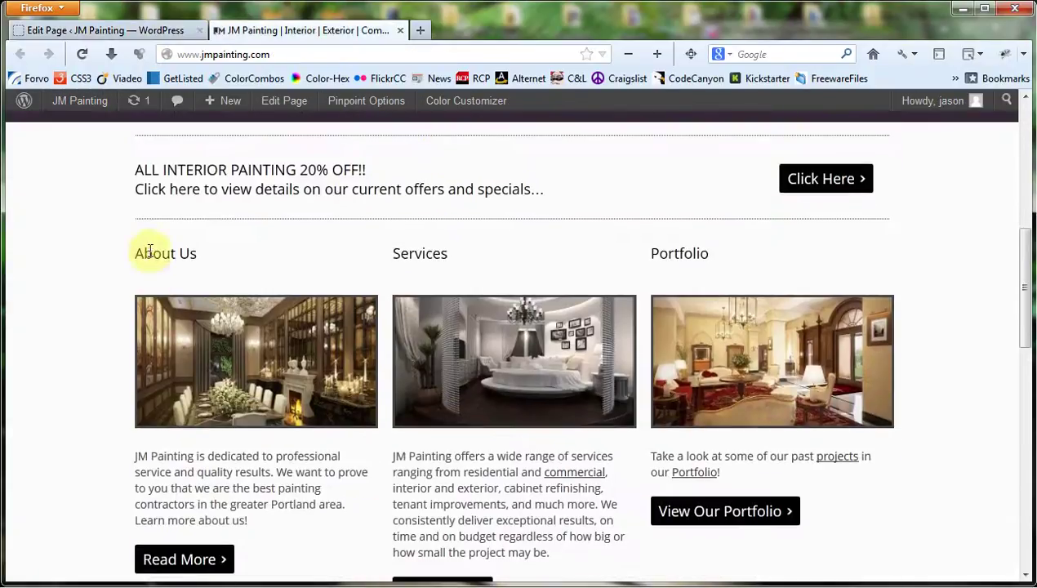
scroll(878, 406, down, 4)
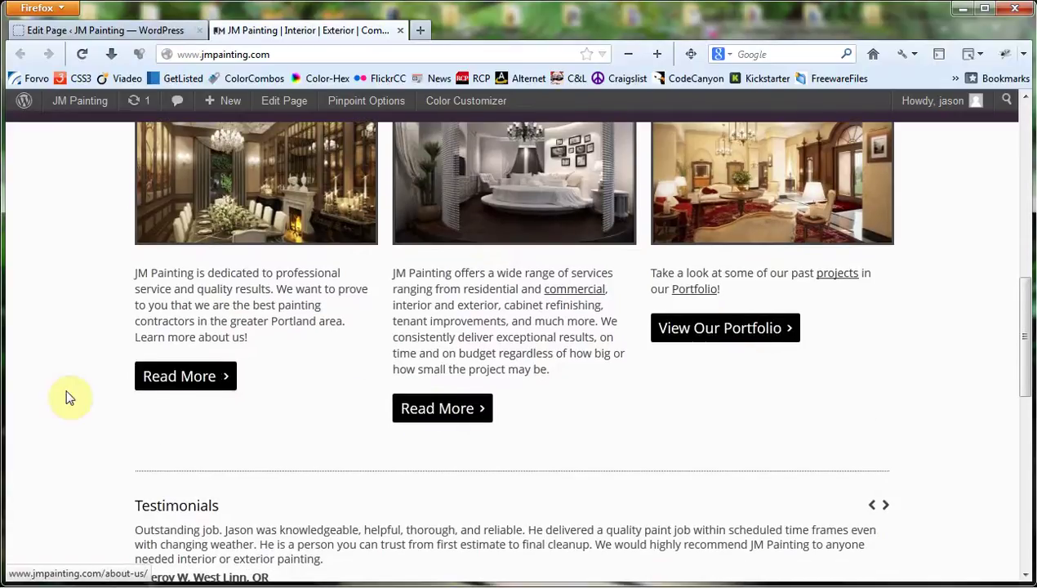
scroll(98, 384, down, 2)
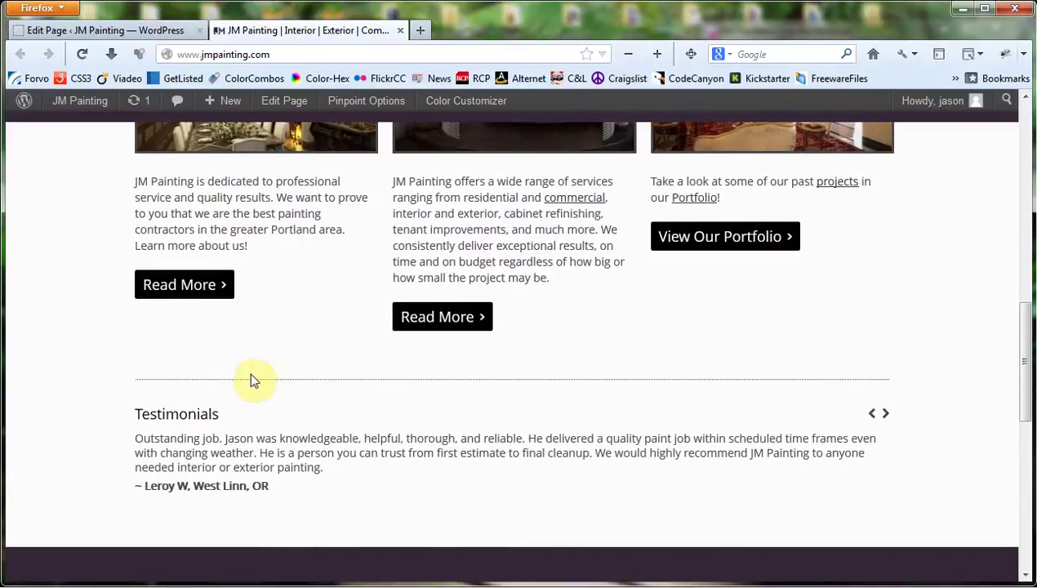
Compare the builder's Testimonial Carousel with the live Testimonials section, and advance the live carousel through several testimonials
click(105, 31)
scroll(467, 426, down, 4)
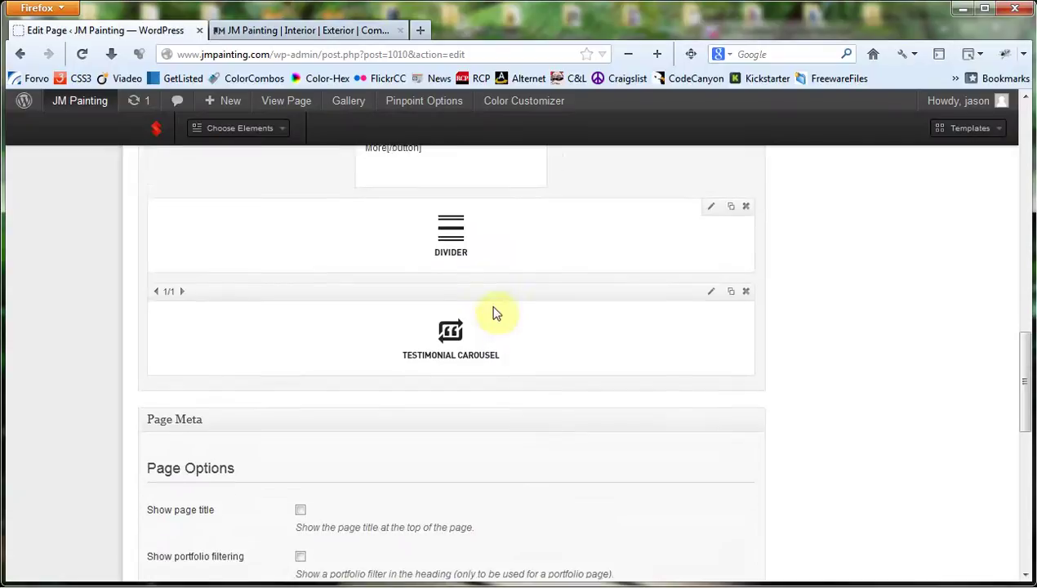
click(303, 30)
scroll(915, 347, down, 2)
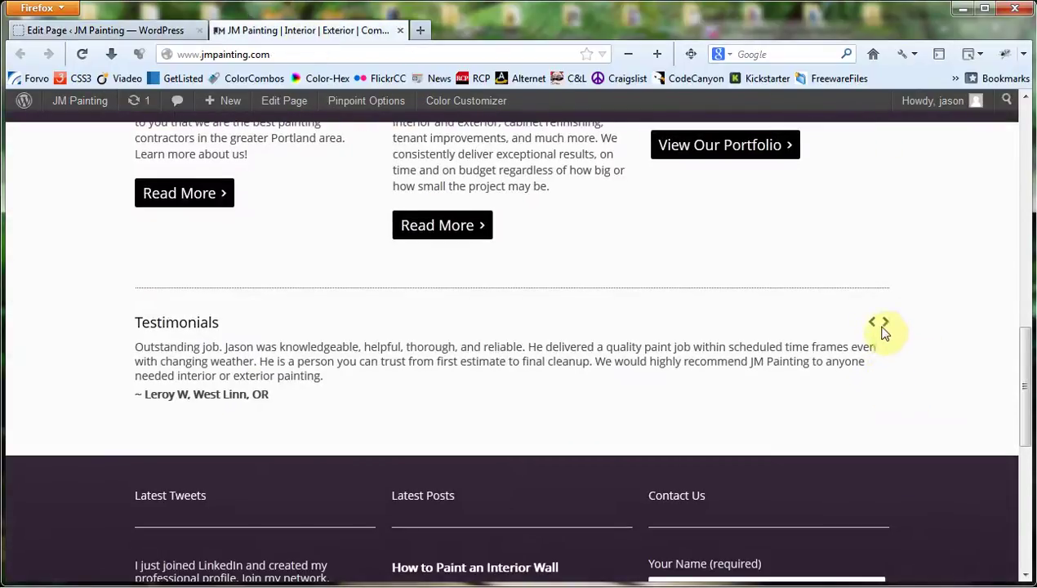
click(887, 324)
click(887, 324)
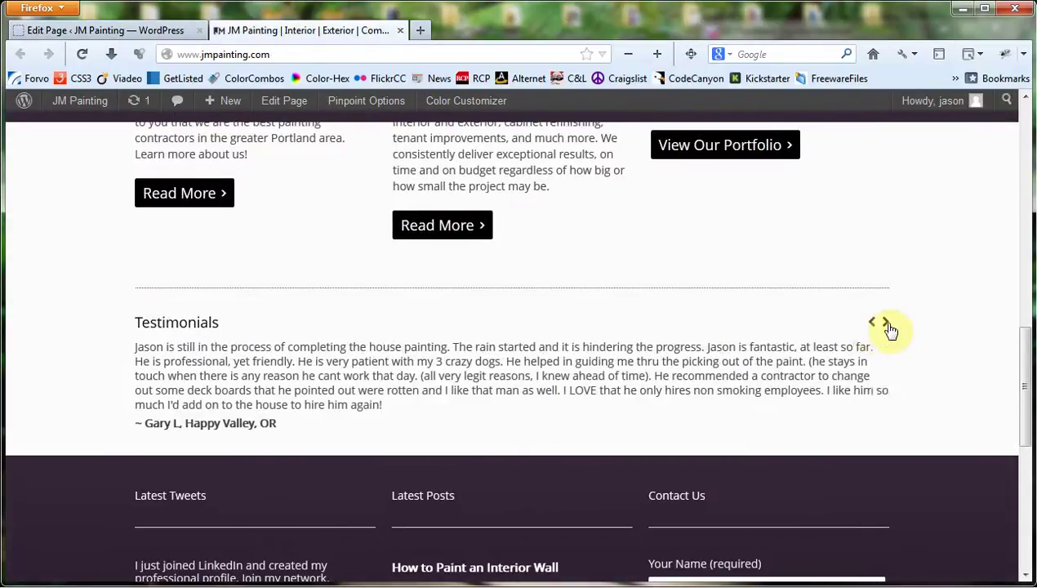
click(887, 324)
Return from the live home page to the top of FRONT PAGE in the Swift Page Builder
scroll(903, 329, up, 10)
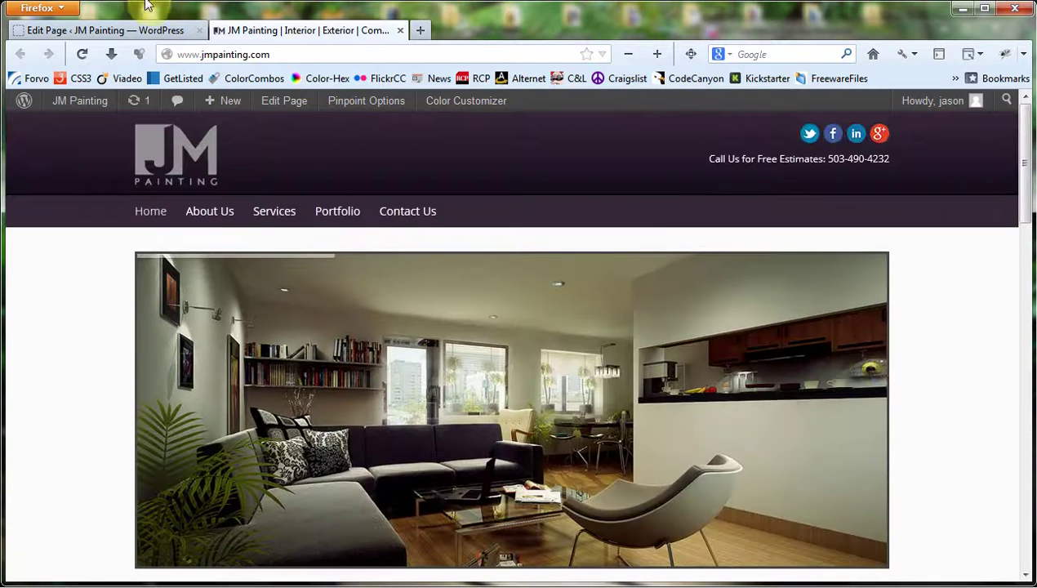
click(94, 31)
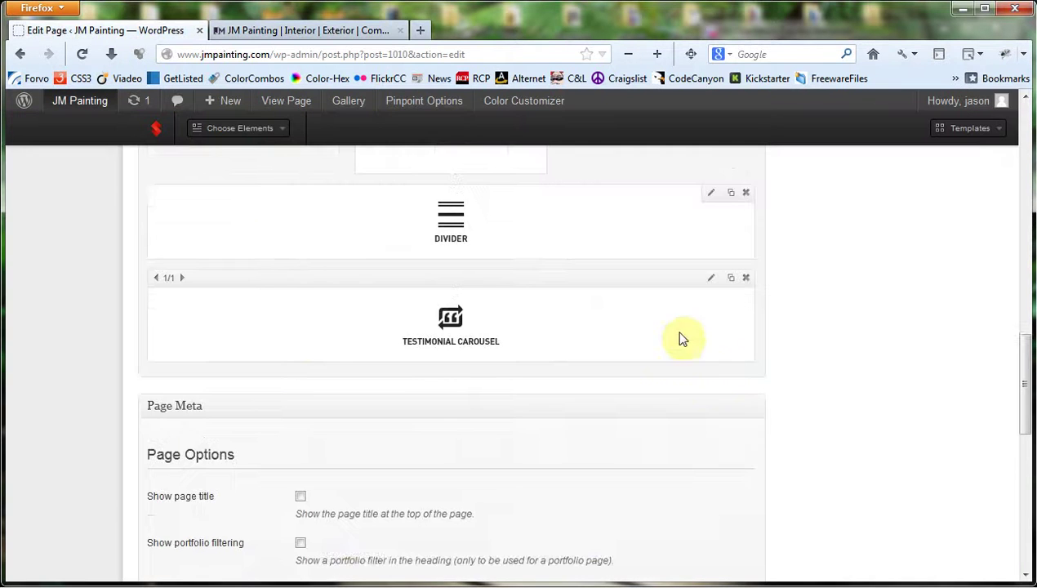
scroll(683, 339, up, 10)
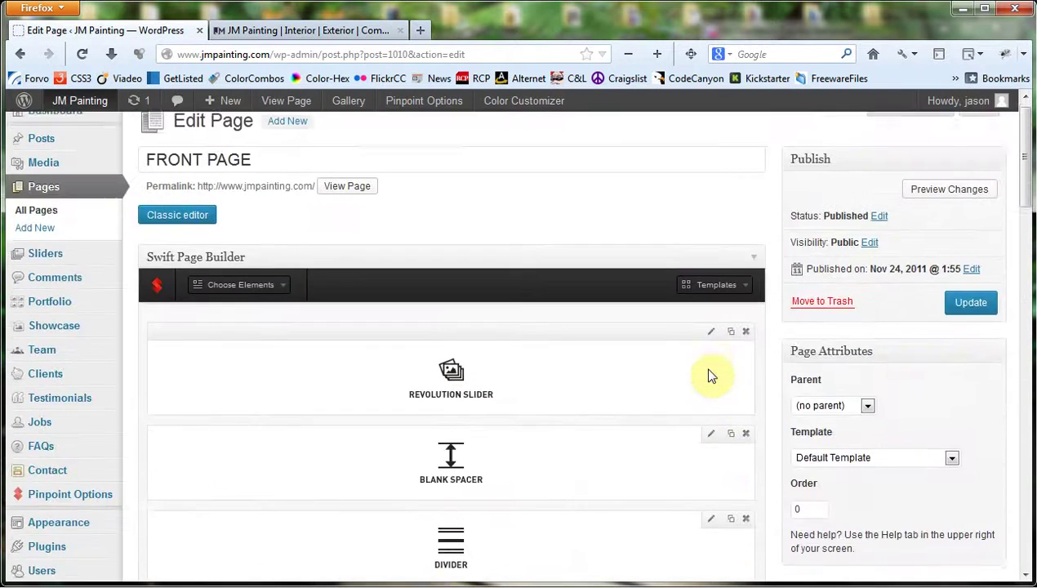
scroll(710, 377, up, 1)
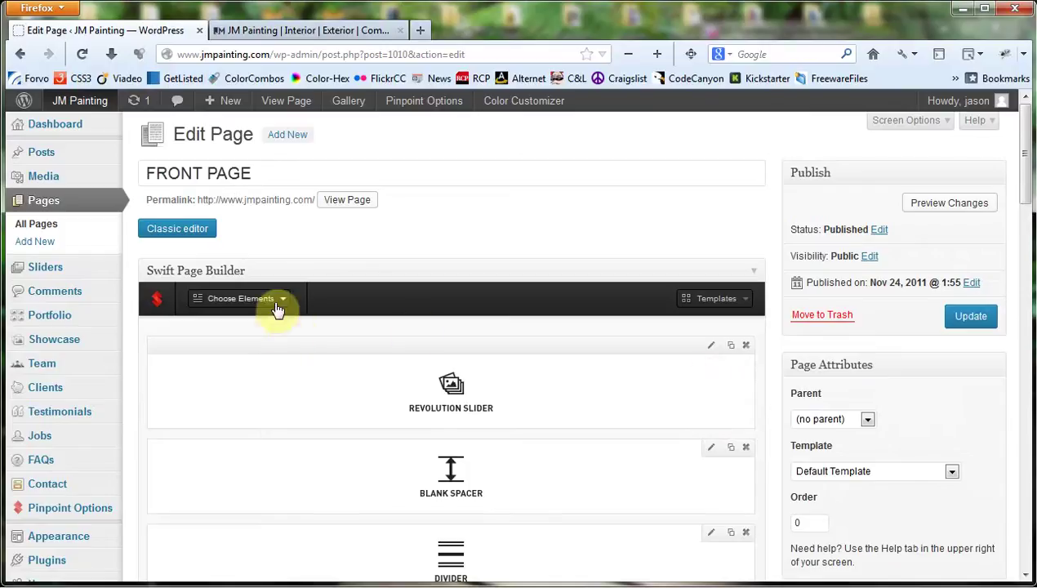
Open the Revolution Slider element's settings in the page builder and examine its alias, full width and extra class name fields
scroll(574, 435, down, 2)
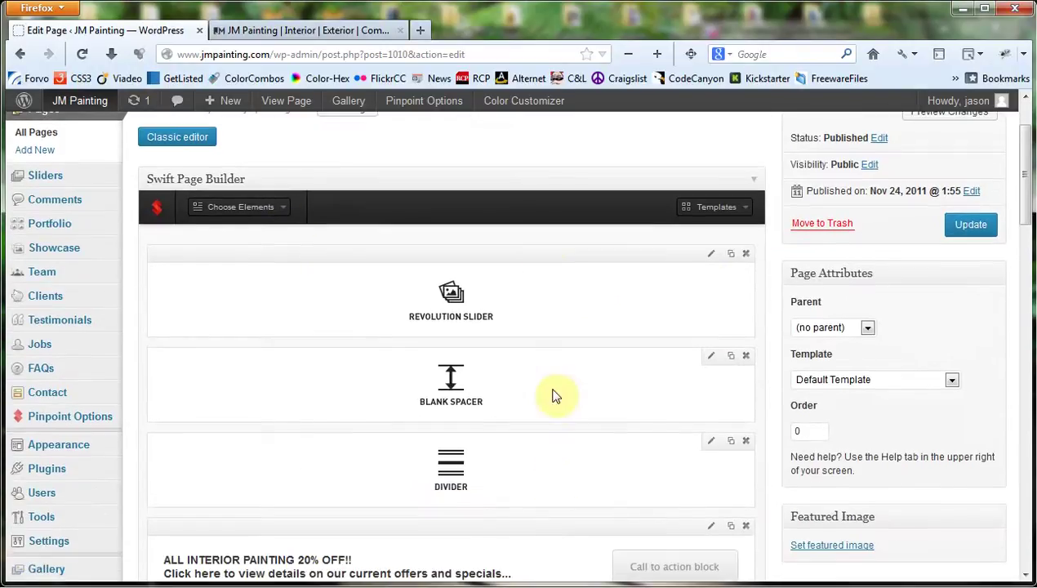
click(711, 256)
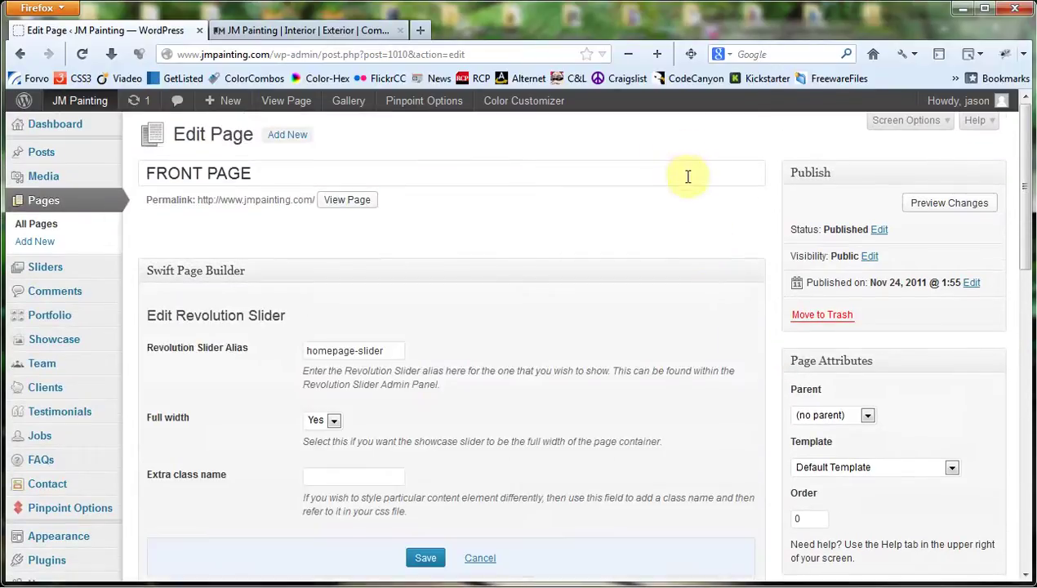
scroll(688, 176, down, 4)
scroll(436, 287, up, 2)
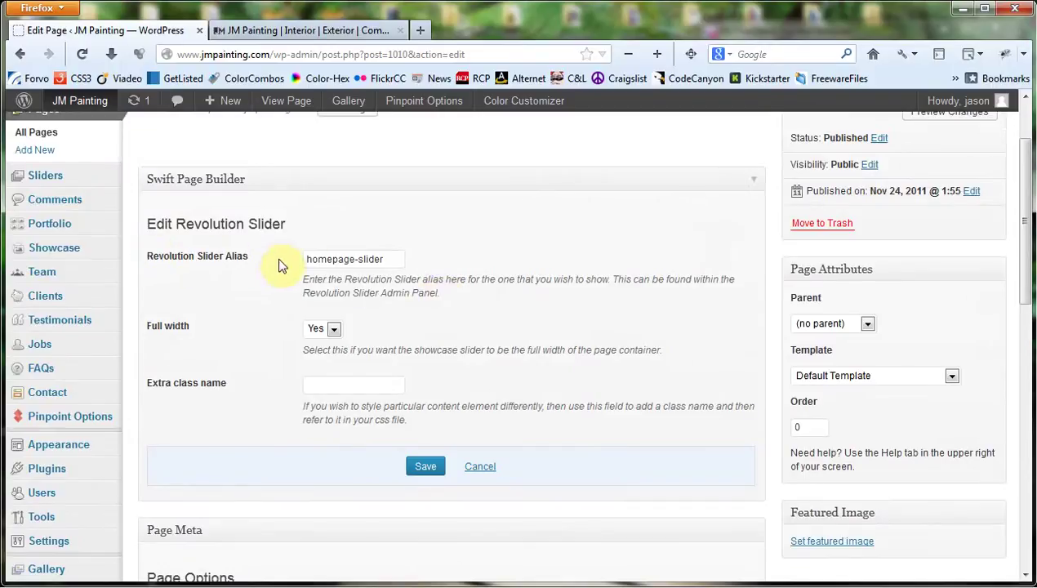
click(395, 255)
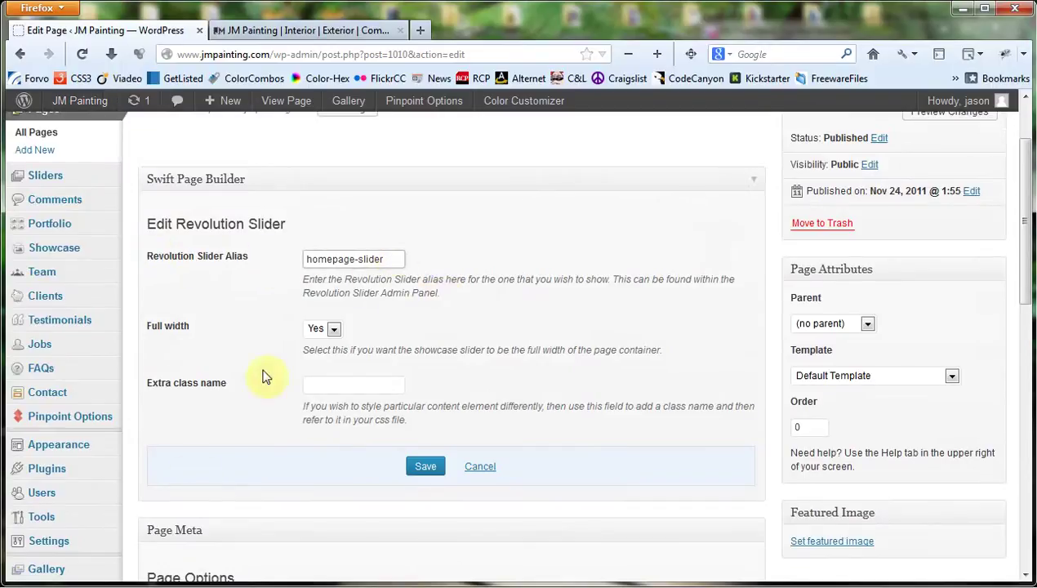
scroll(64, 486, down, 4)
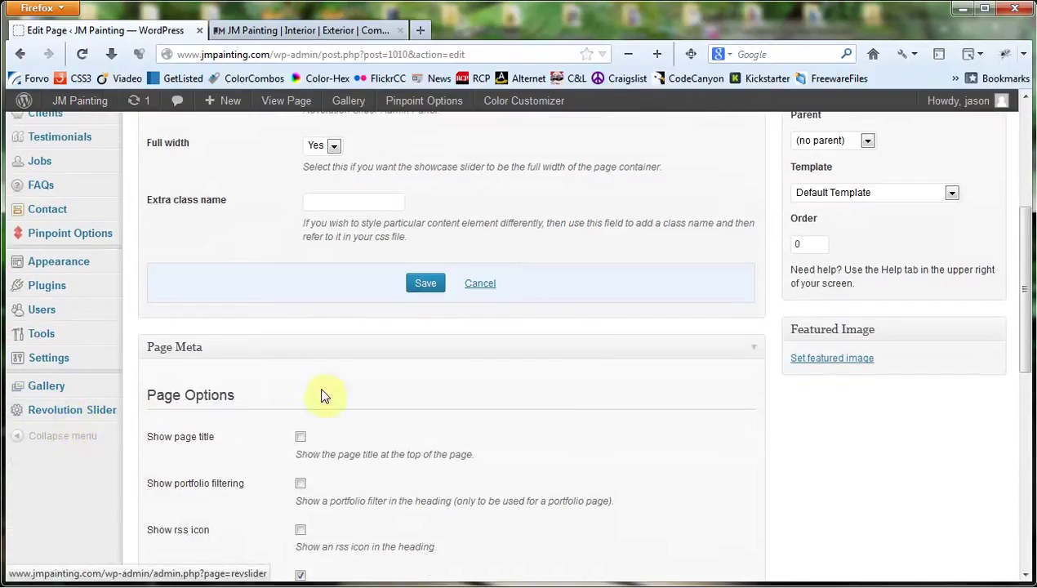
scroll(322, 396, up, 4)
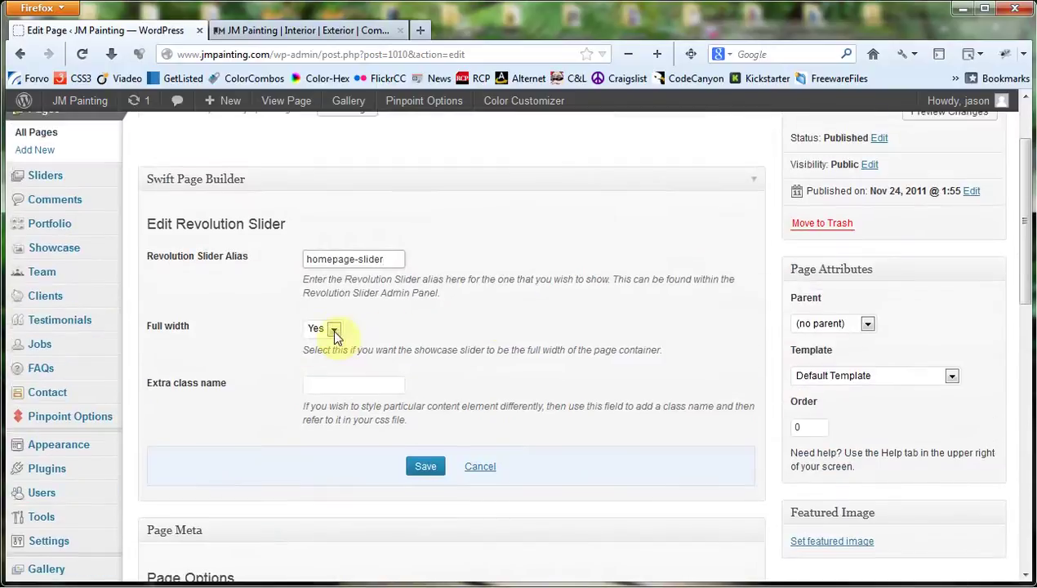
Compare the slider's full-width setting with the live home page, and save the Revolution Slider element
click(259, 29)
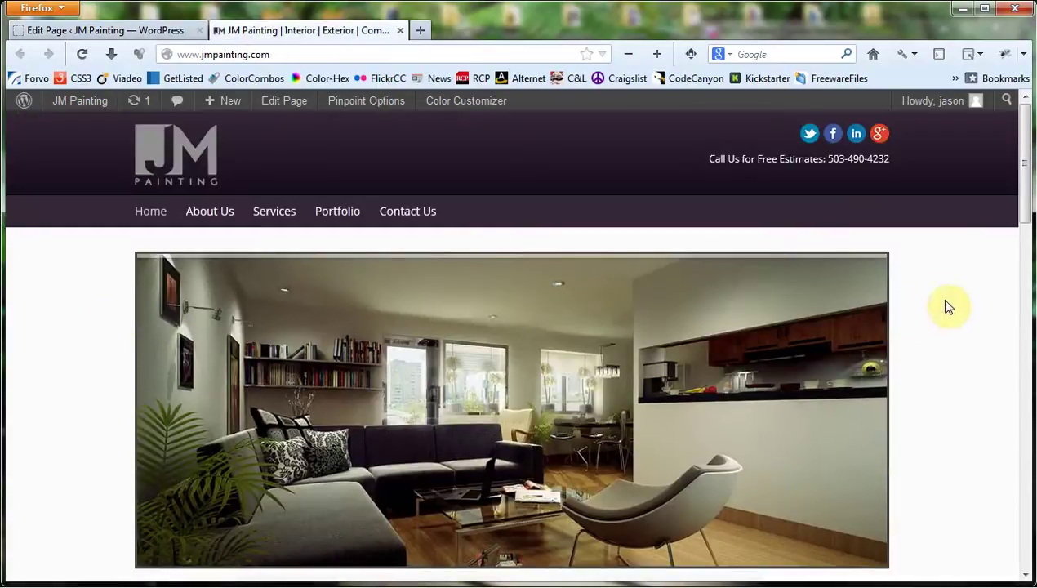
click(167, 28)
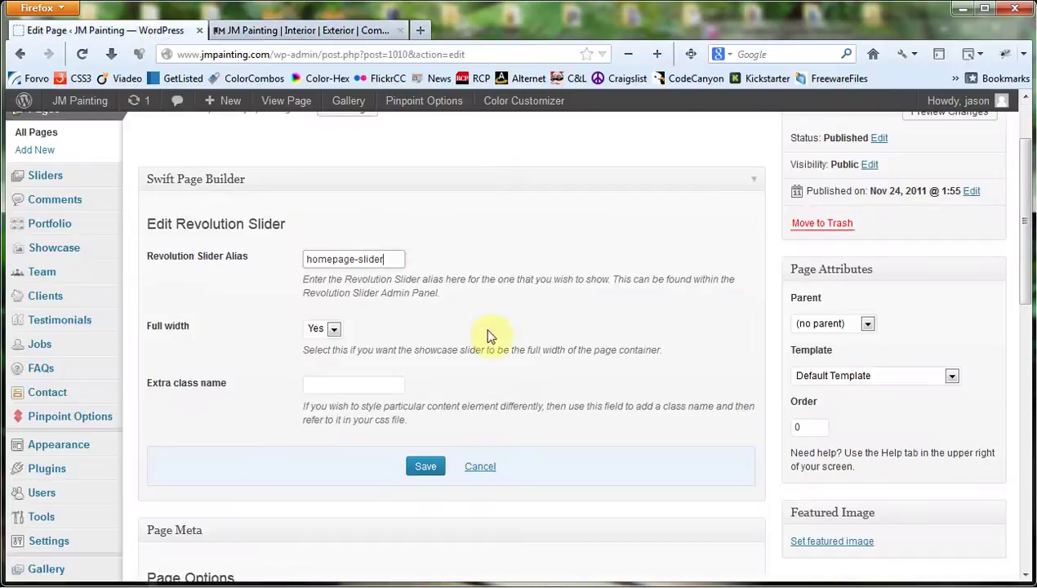
click(317, 385)
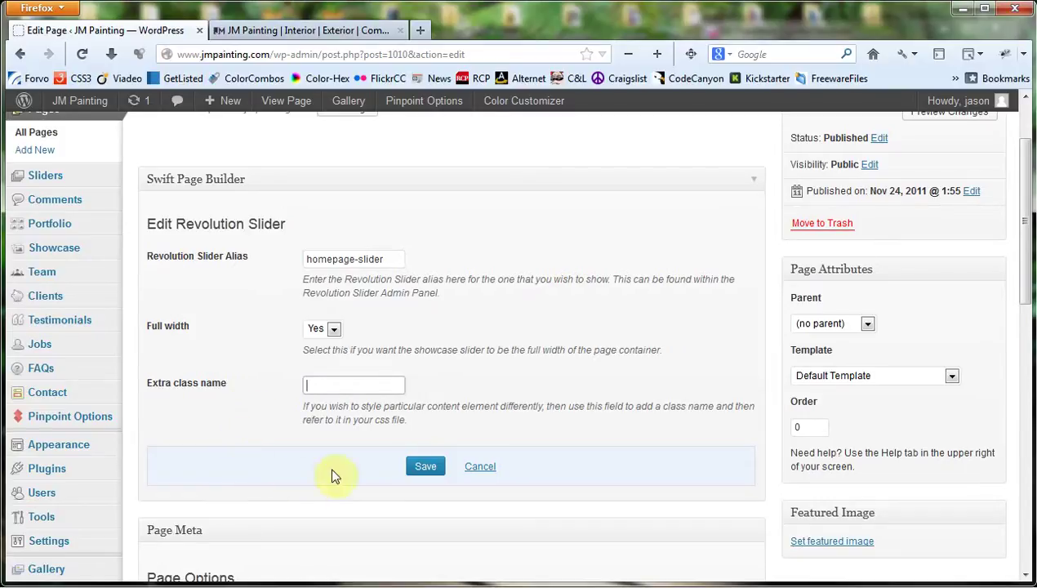
click(418, 470)
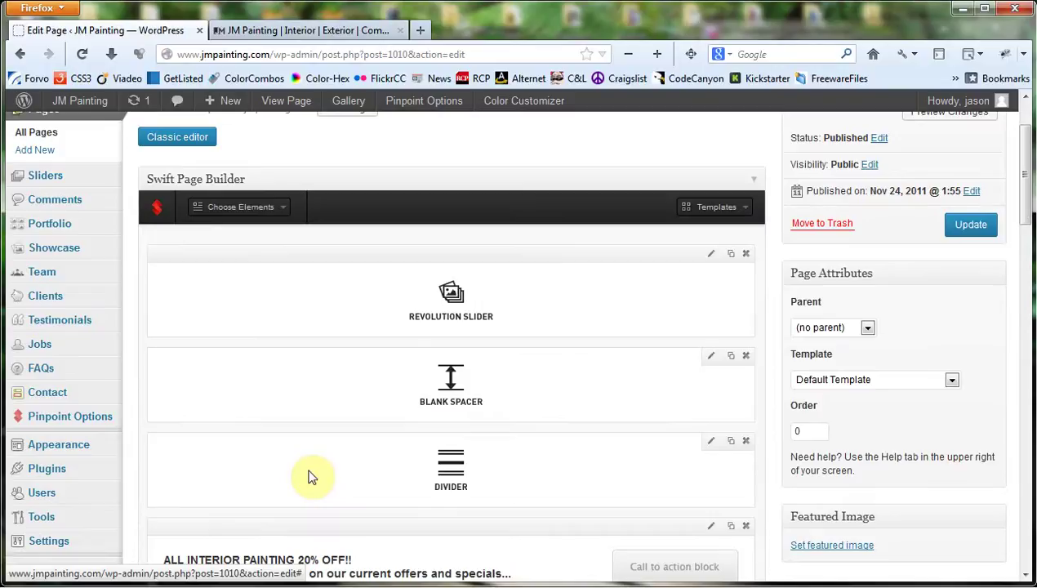
Open the settings of the "ALL INTERIOR PAINTING 20% OFF!!" call to action block and examine its button text and URL fields
scroll(642, 307, down, 2)
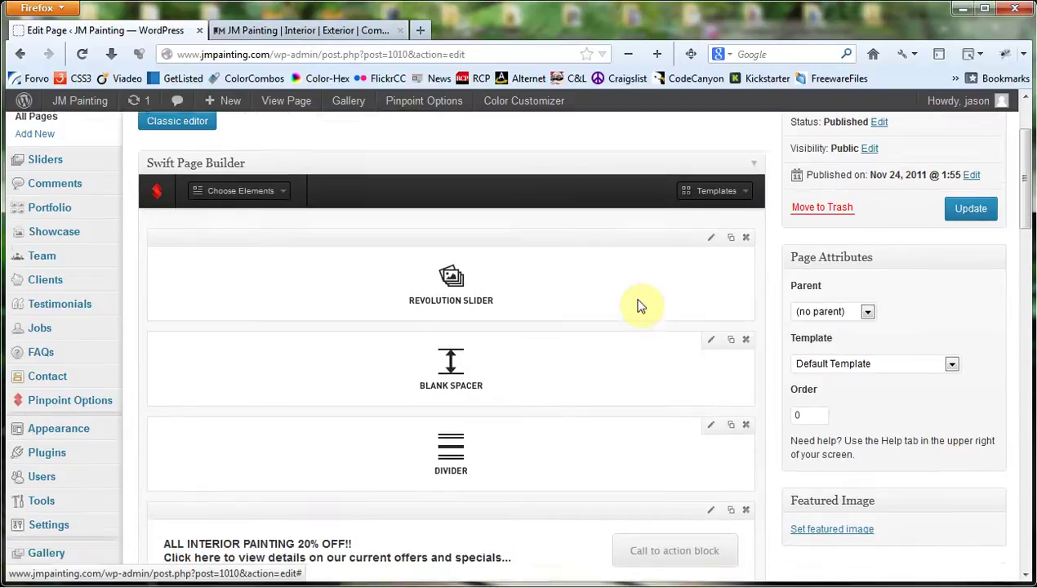
scroll(669, 371, down, 3)
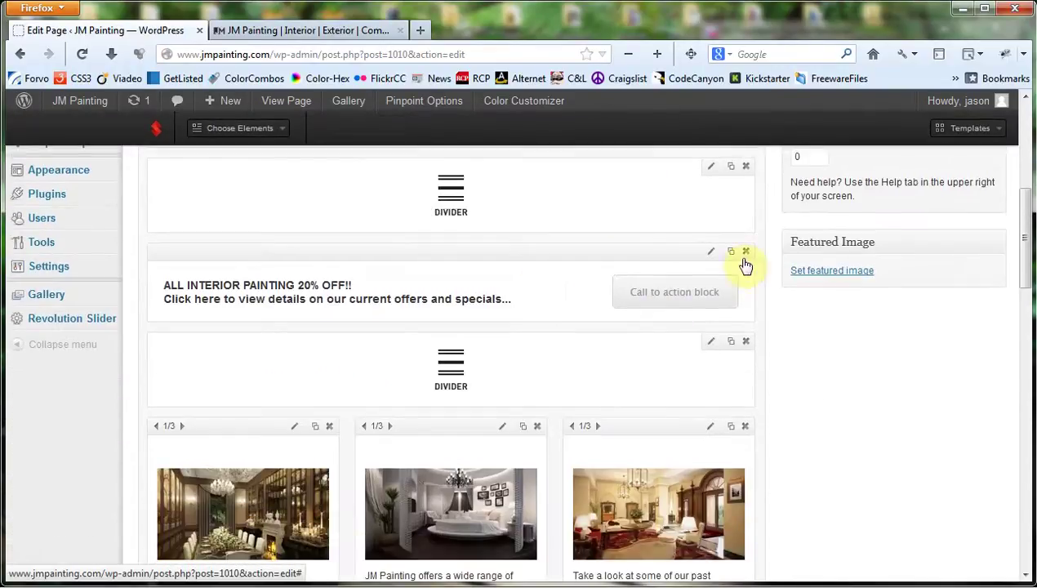
click(712, 253)
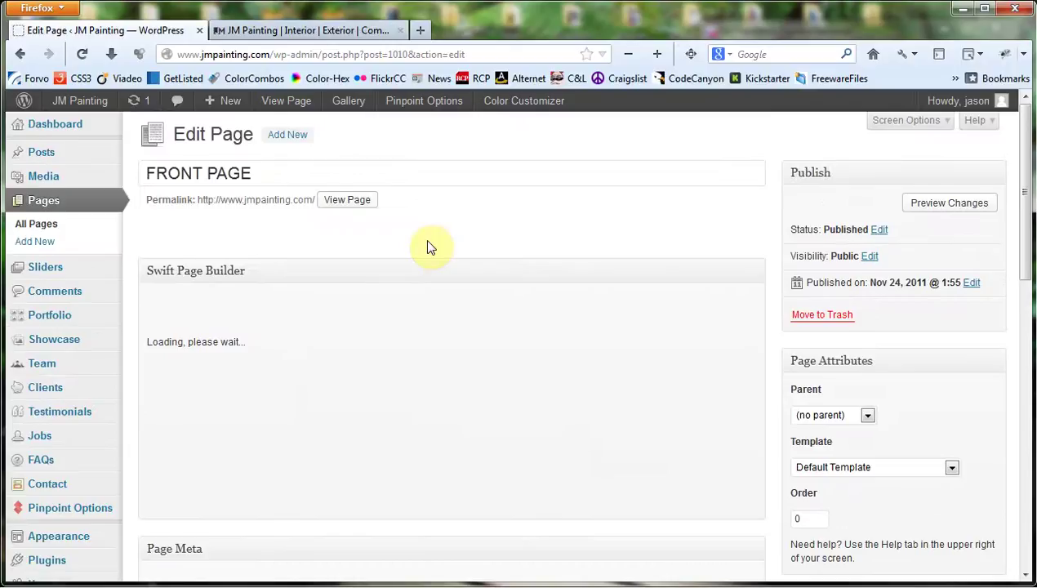
scroll(431, 247, down, 2)
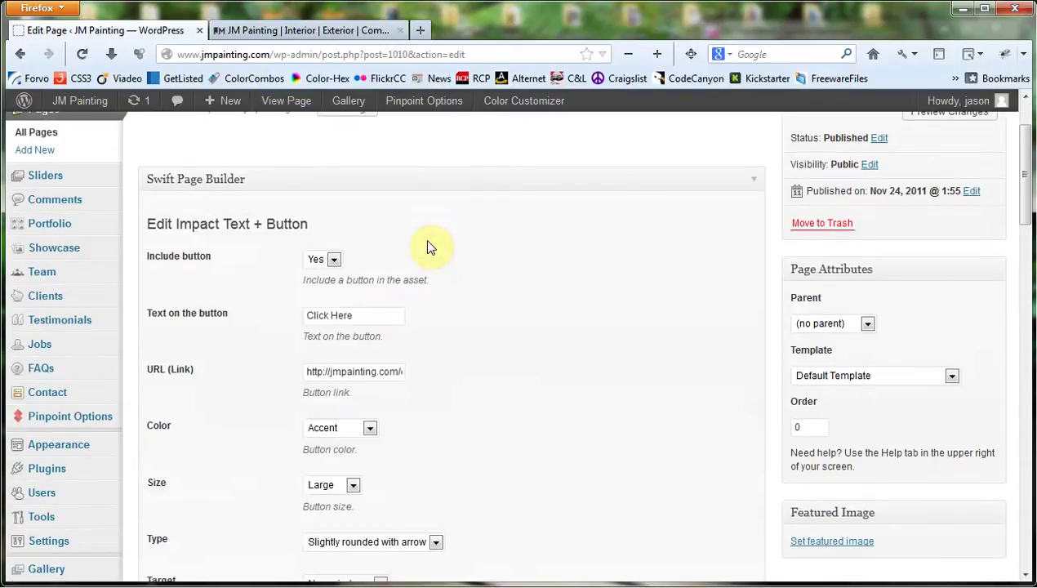
scroll(467, 232, down, 2)
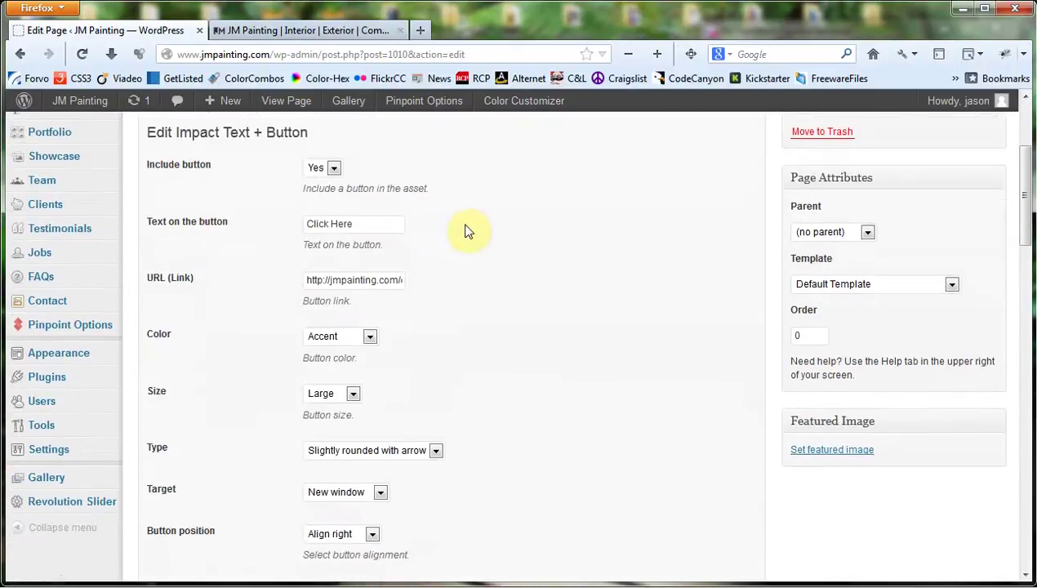
click(382, 223)
scroll(528, 232, down, 2)
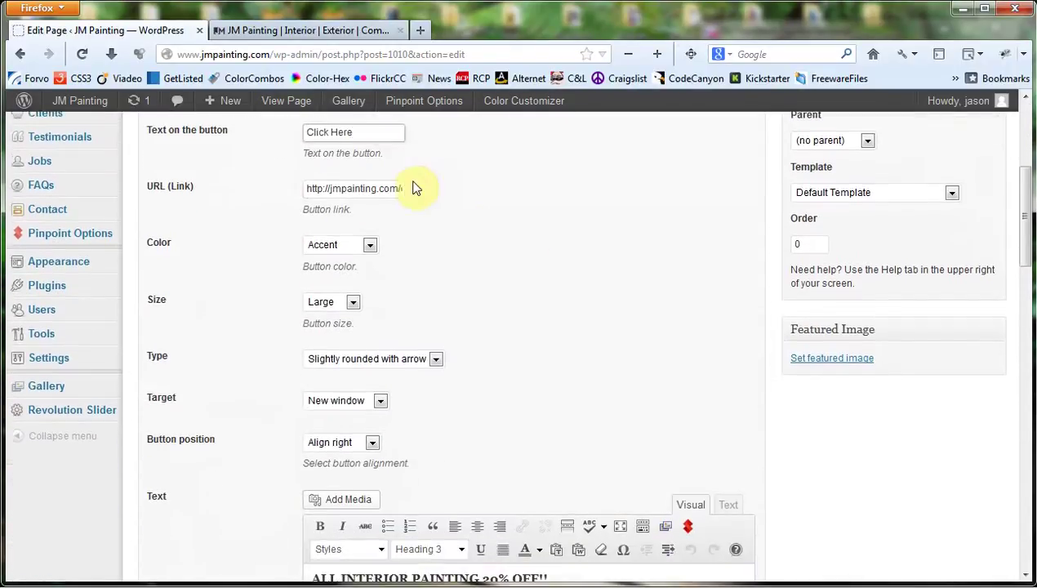
click(374, 188)
Look through the color, size and type options available for the call to action button
click(319, 245)
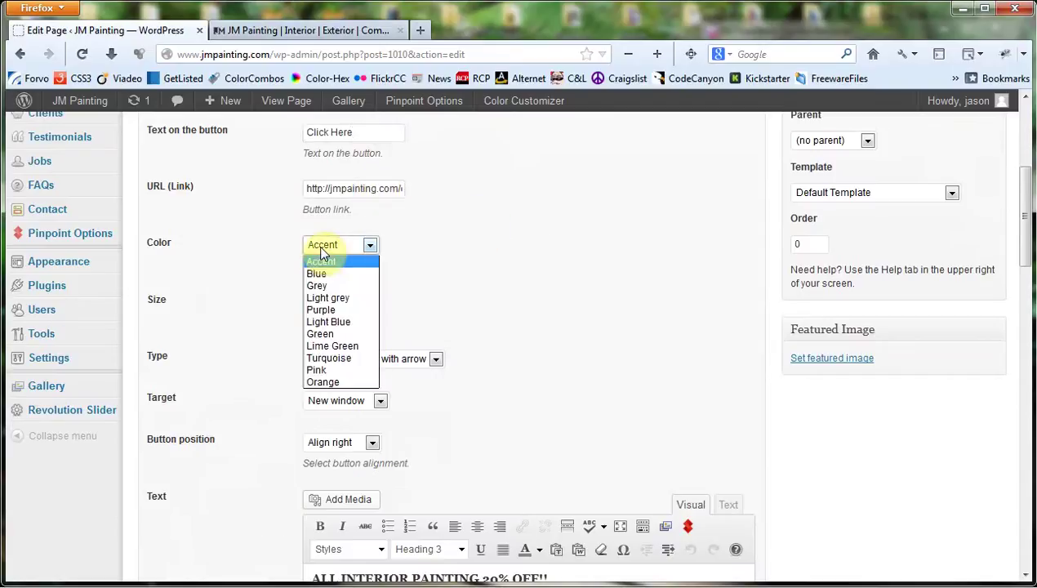
click(318, 245)
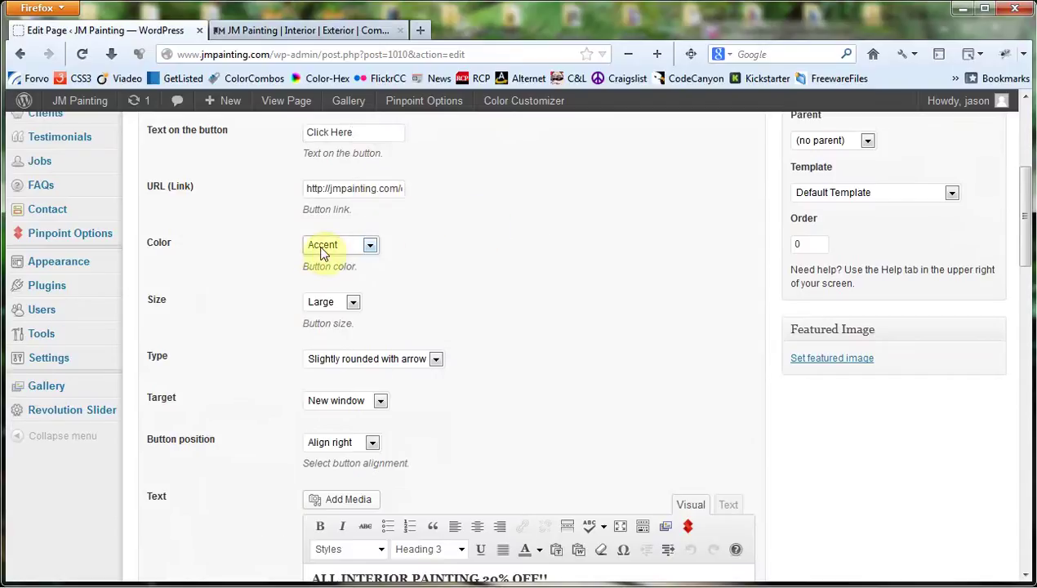
click(315, 309)
click(437, 365)
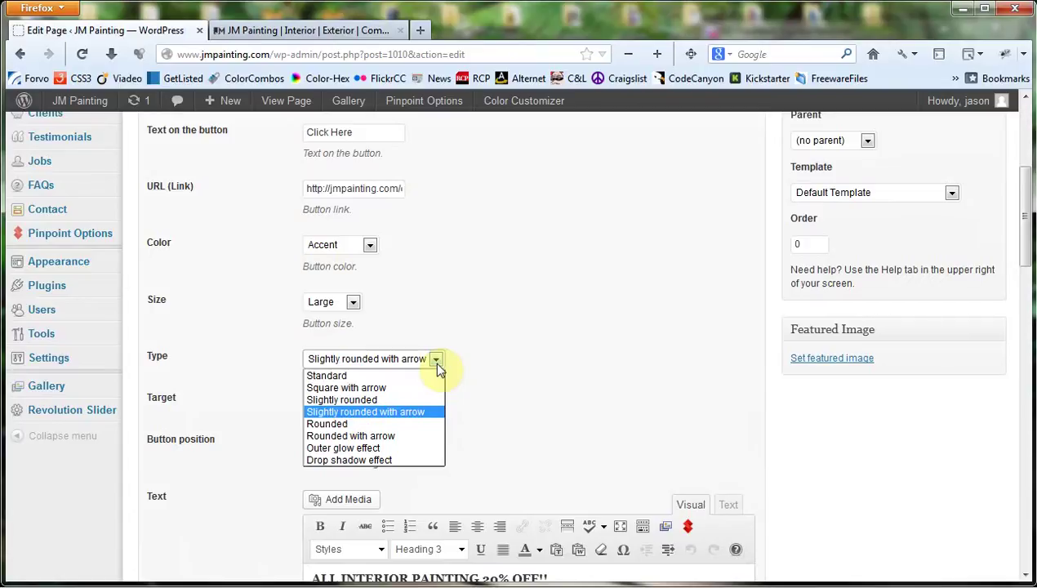
click(437, 369)
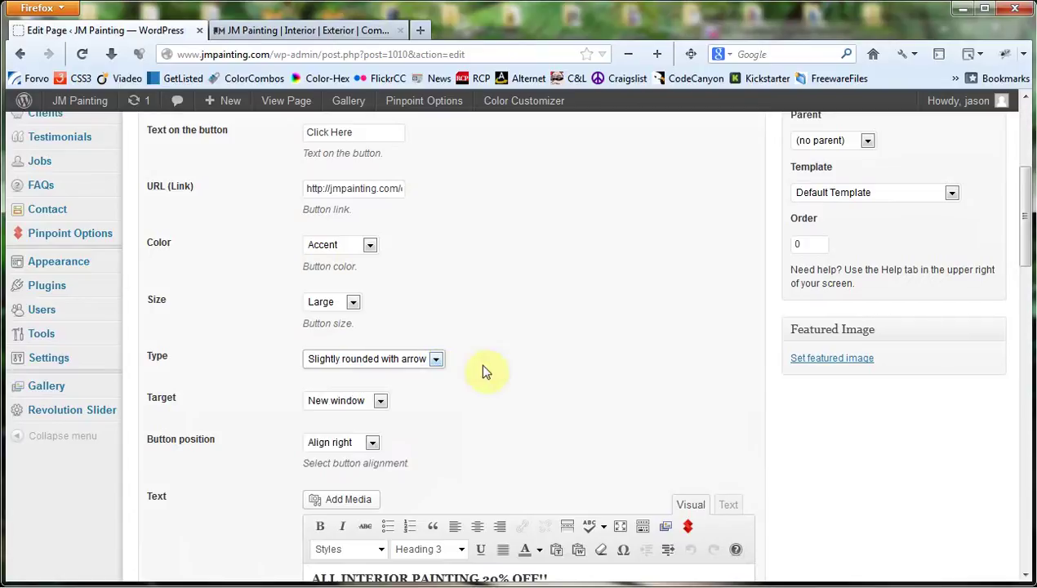
Look through the button position and link target options of the call to action button
scroll(512, 368, down, 3)
scroll(511, 364, down, 1)
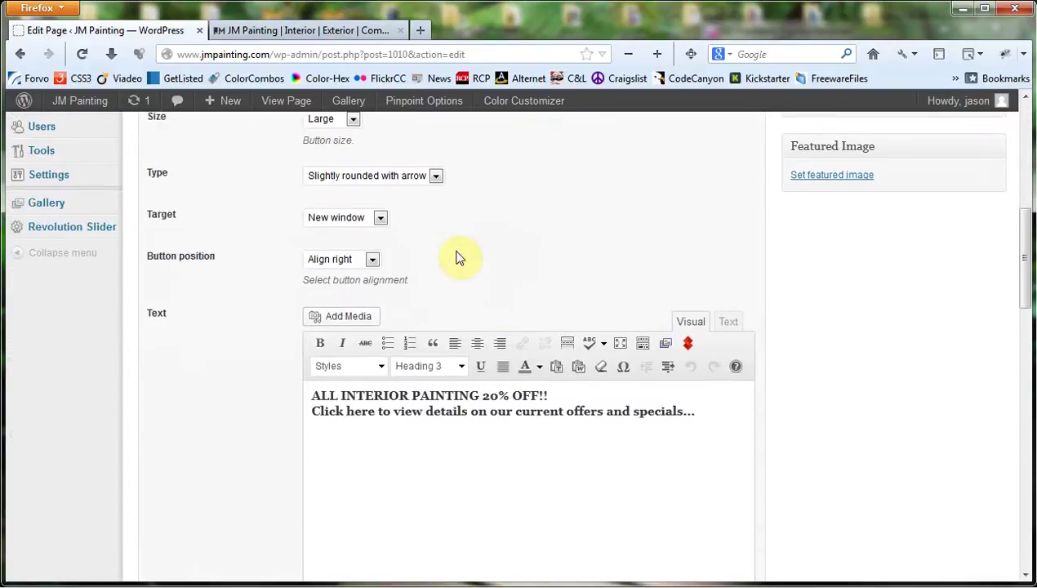
click(371, 261)
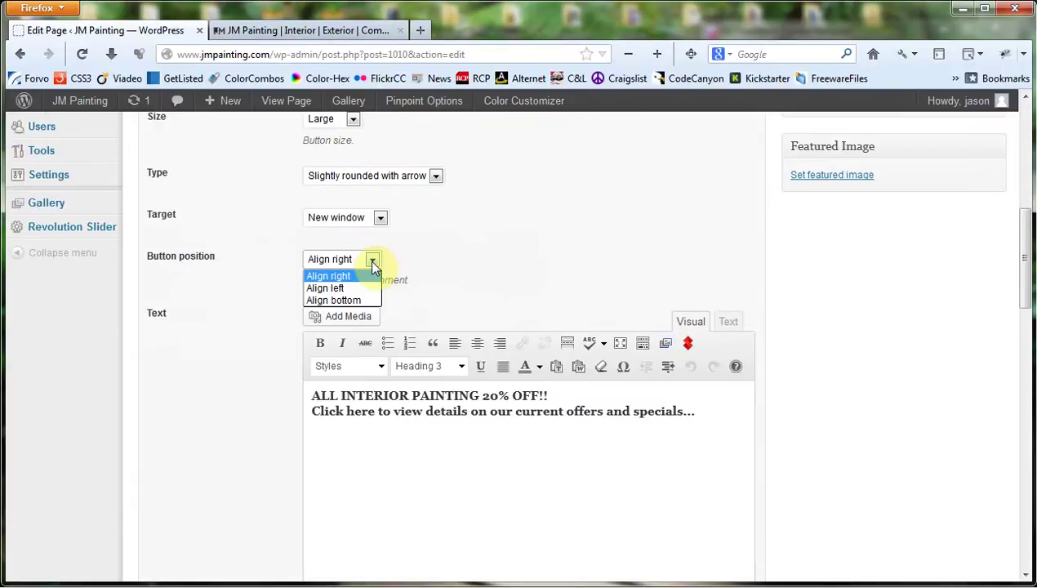
click(372, 263)
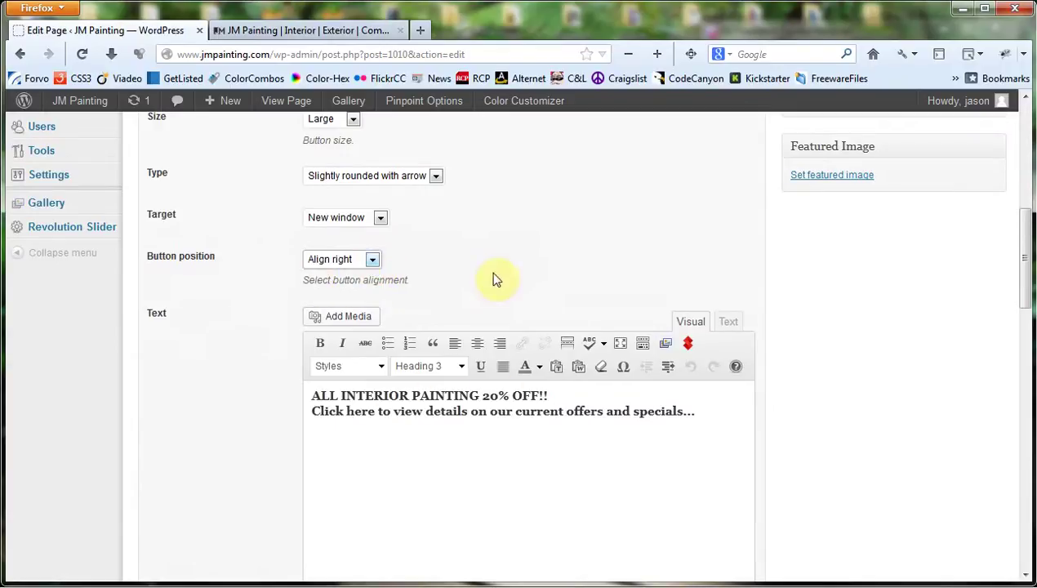
click(380, 218)
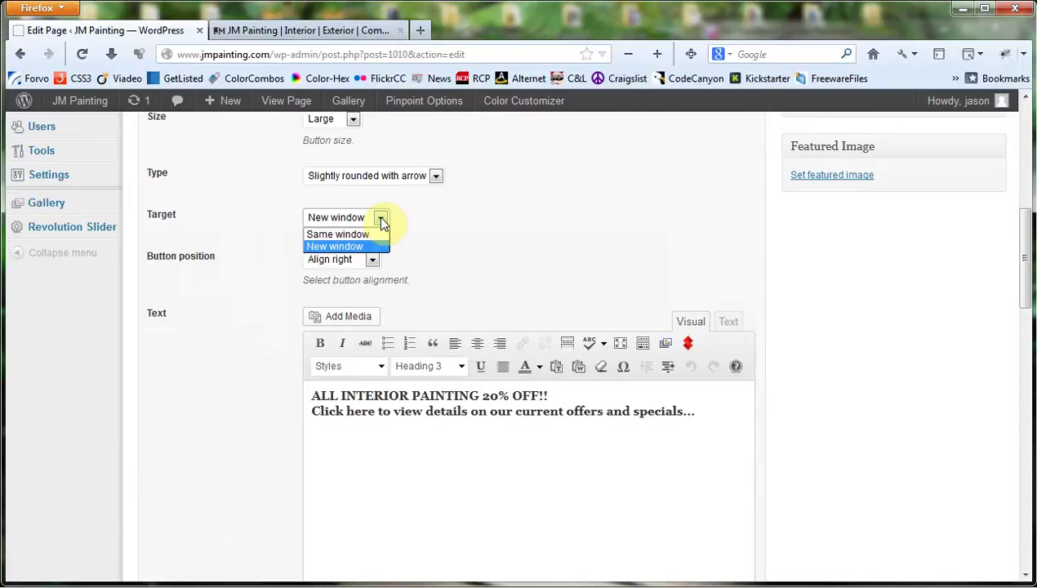
click(380, 219)
Select the two-line promotional heading in the block's text editor to examine it, and clear the selection
scroll(604, 248, down, 4)
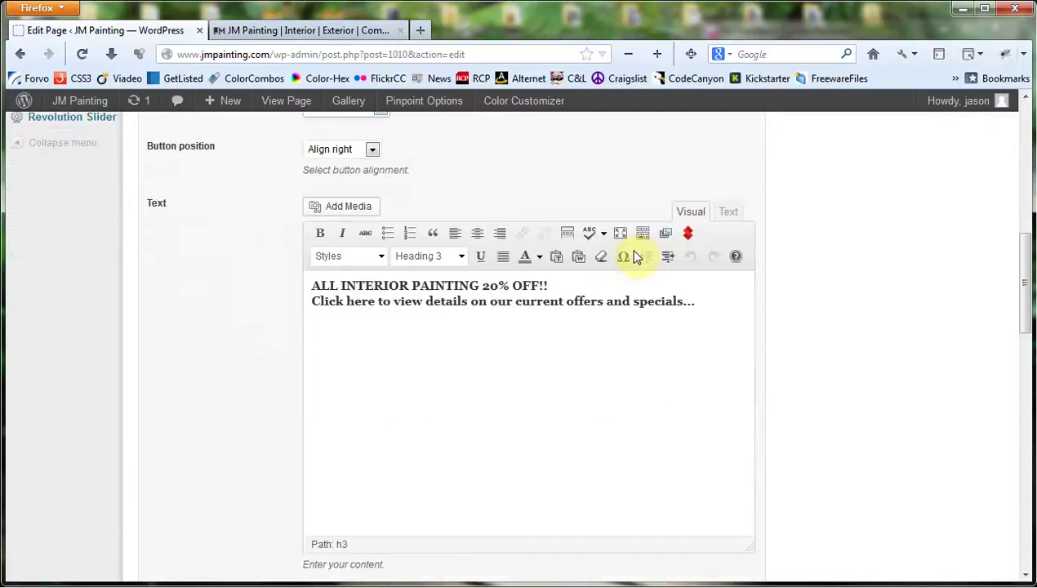
drag(722, 214, 210, 212)
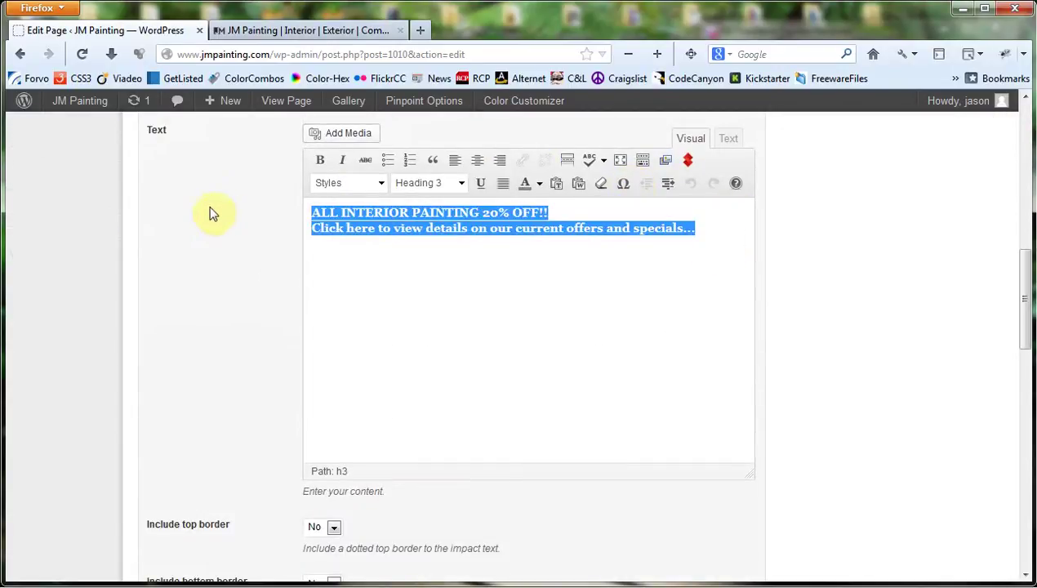
click(425, 271)
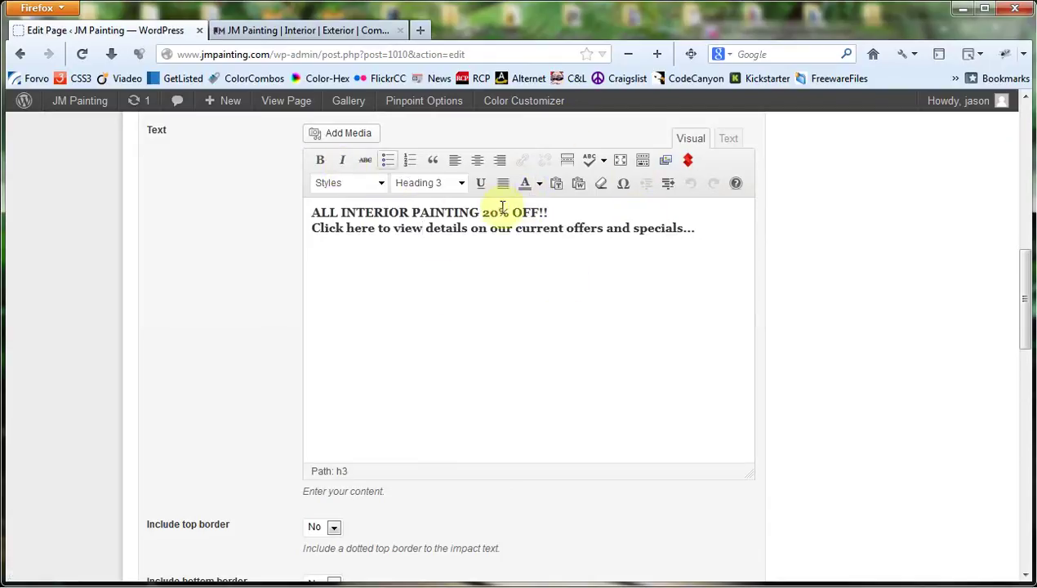
scroll(663, 272, up, 2)
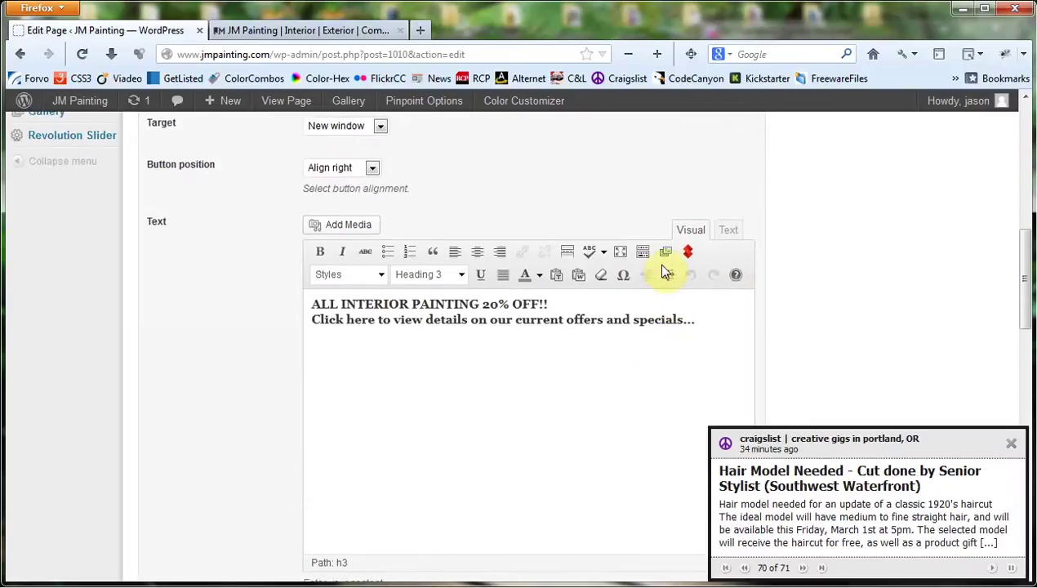
Dismiss the craigslist feed notification covering the page editor
click(1012, 444)
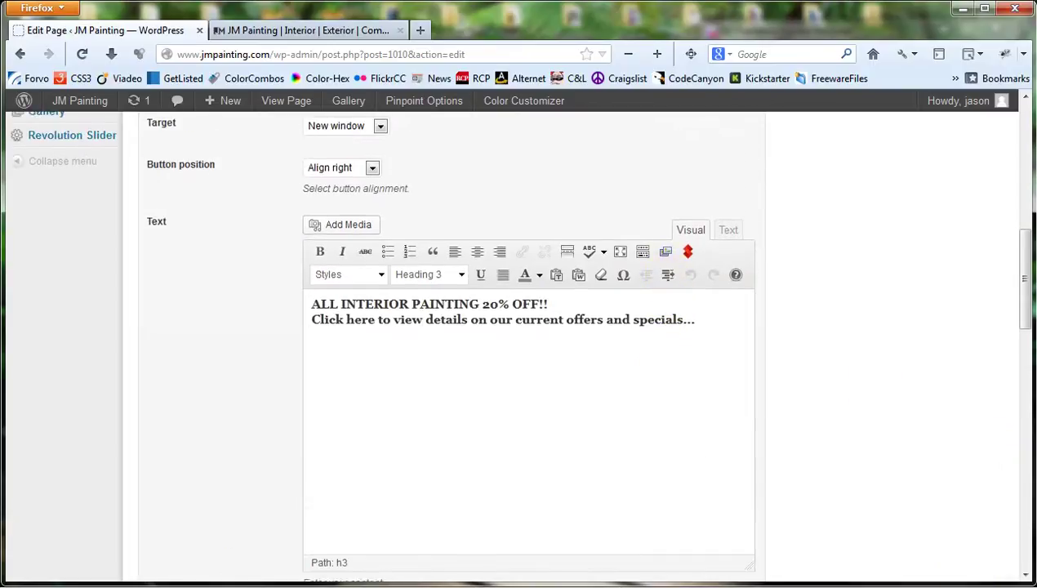
right_click(854, 581)
click(887, 558)
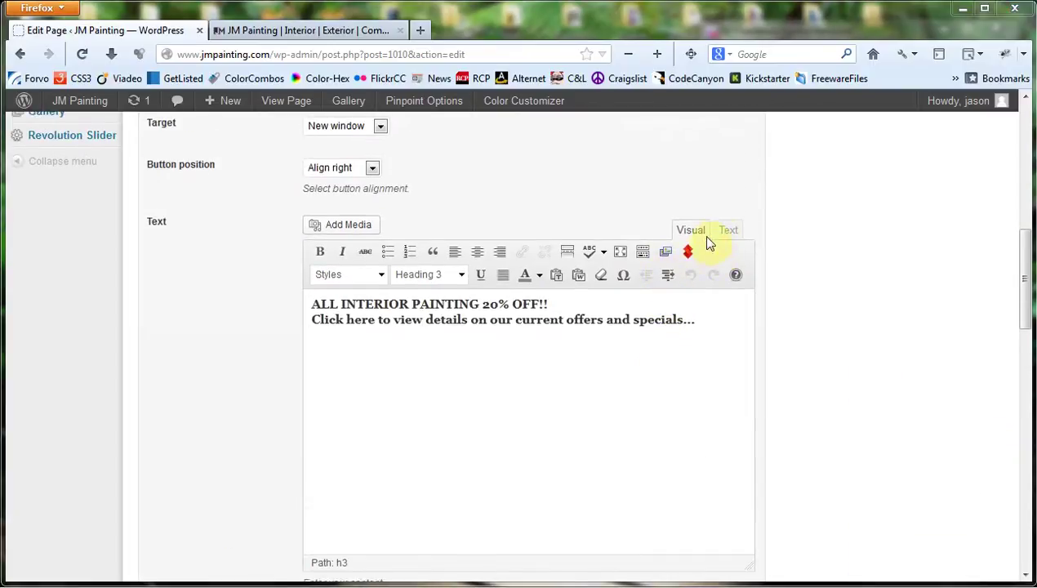
Compare the HTML source of the promotional heading with its visual view, ending on the HTML source
click(729, 231)
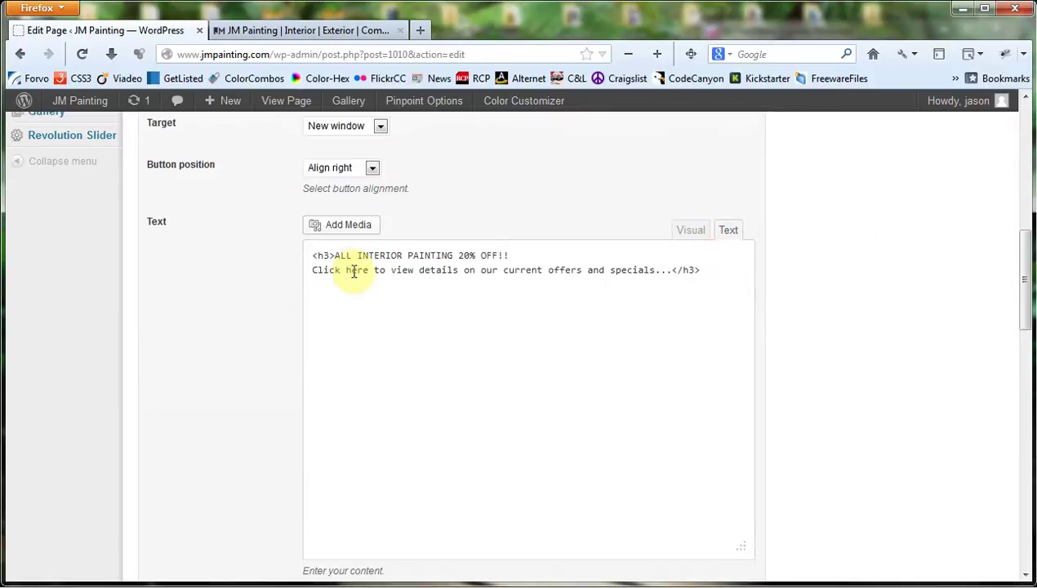
click(692, 230)
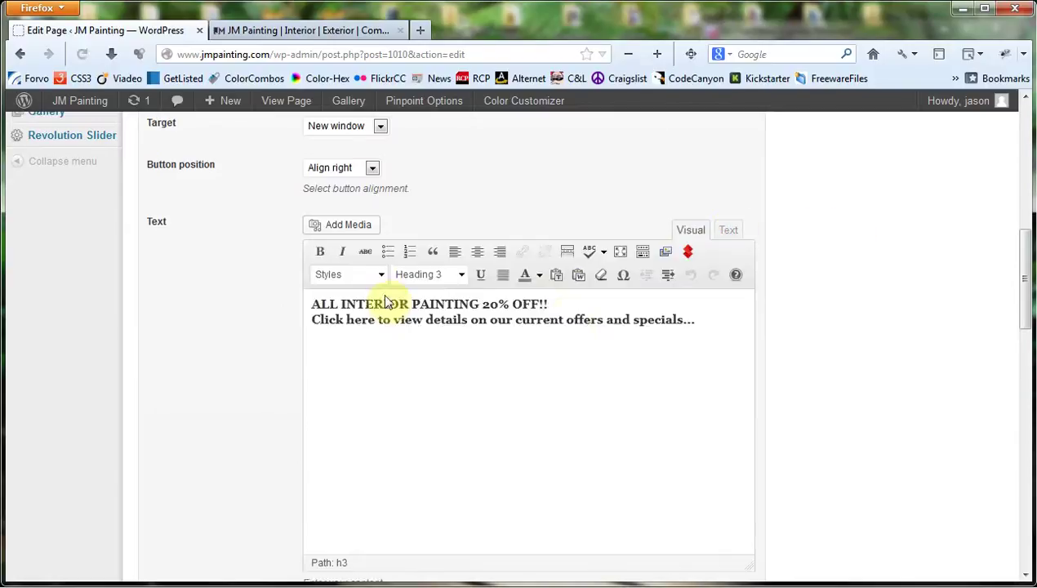
click(729, 230)
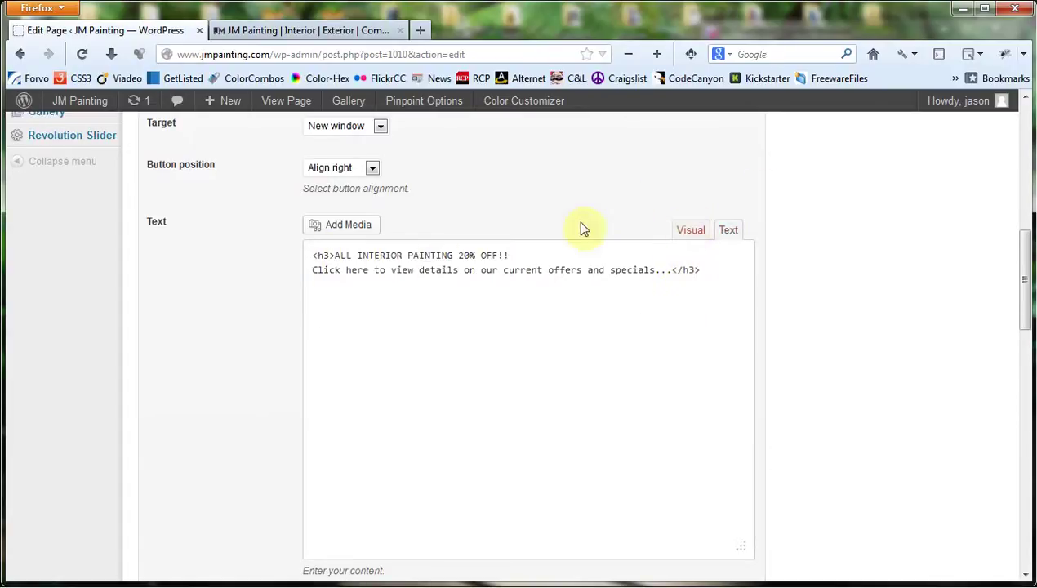
Save the Impact Text + Button element and return to the page builder layout at the three-column blocks
scroll(456, 231, down, 6)
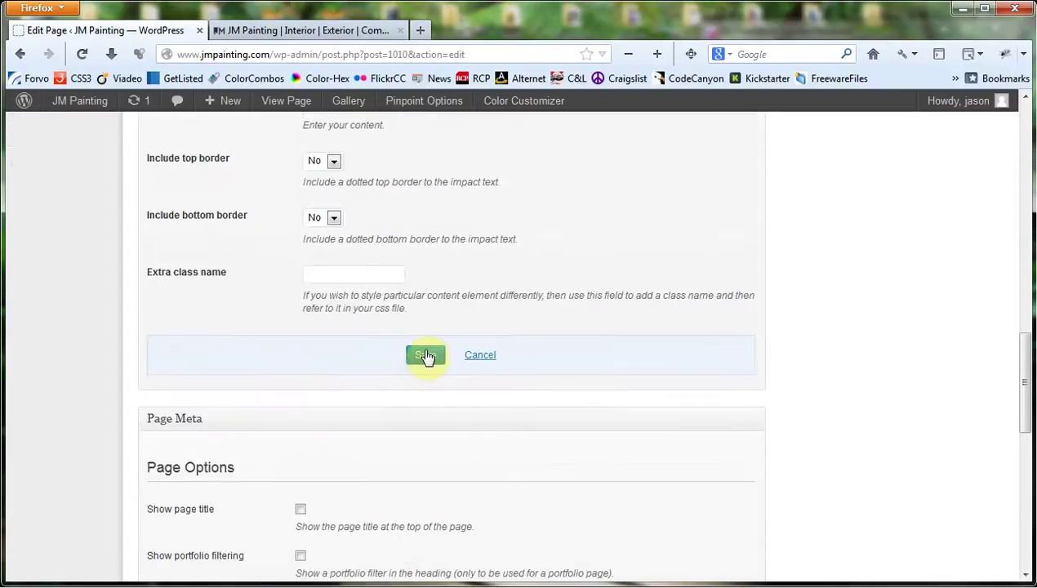
click(425, 355)
scroll(853, 294, down, 2)
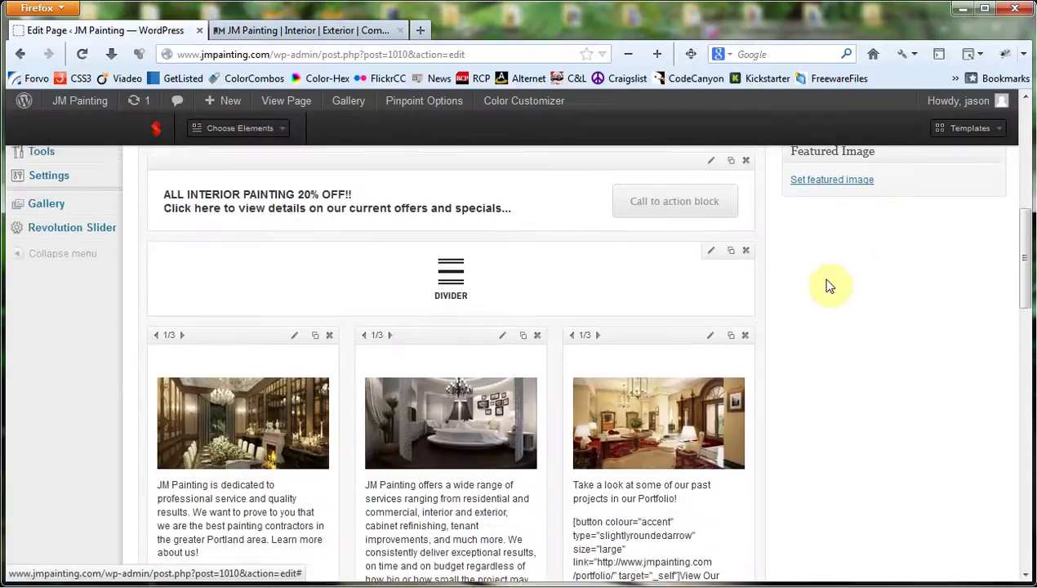
Open the Portfolio text block, the third column of the page builder layout, for editing and select its image
scroll(899, 282, down, 2)
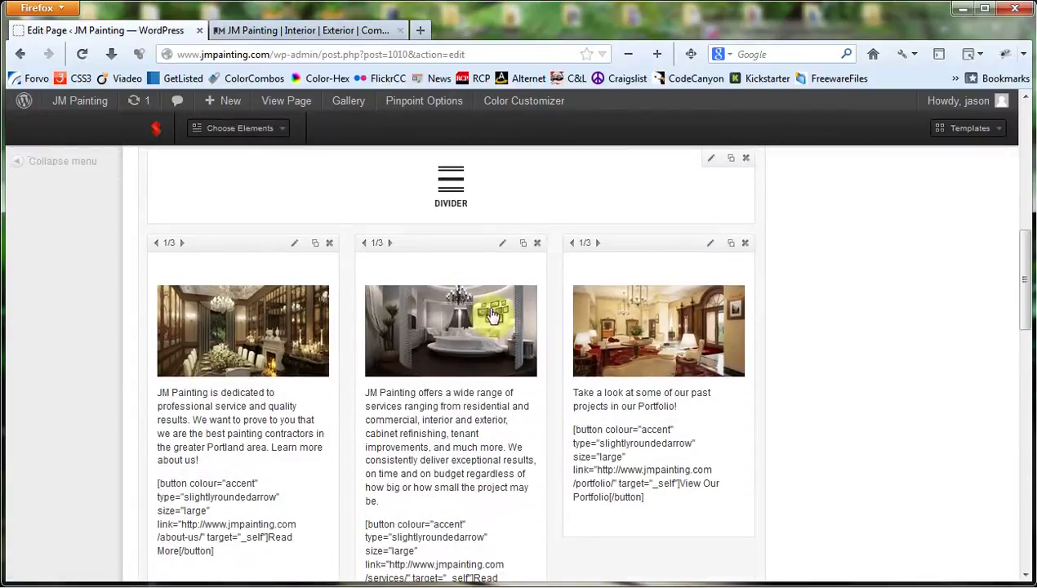
click(708, 244)
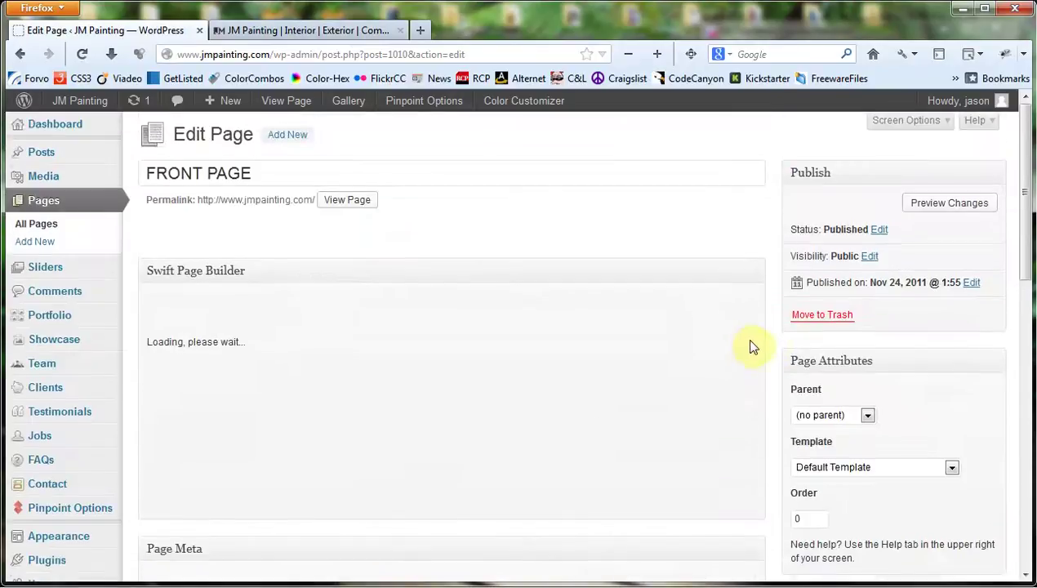
scroll(648, 316, down, 4)
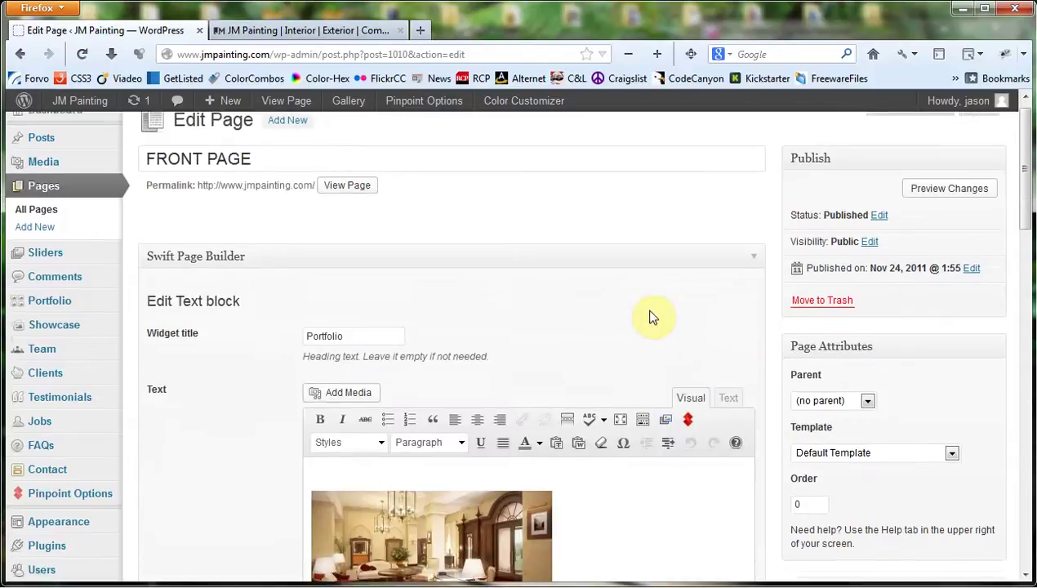
click(365, 357)
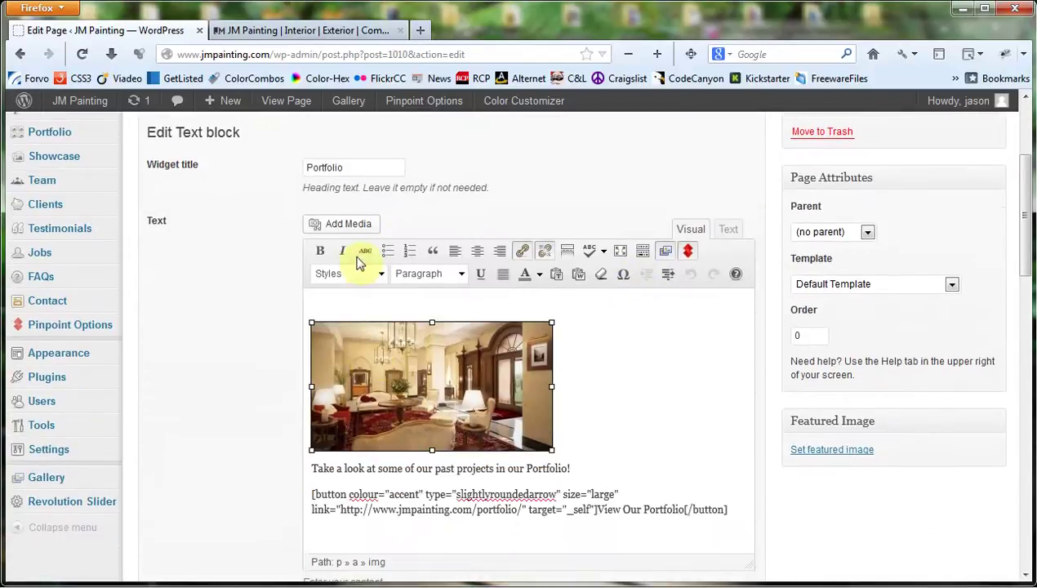
Look through the media library and browse for upload files for the Portfolio block, closing both without inserting anything
click(343, 225)
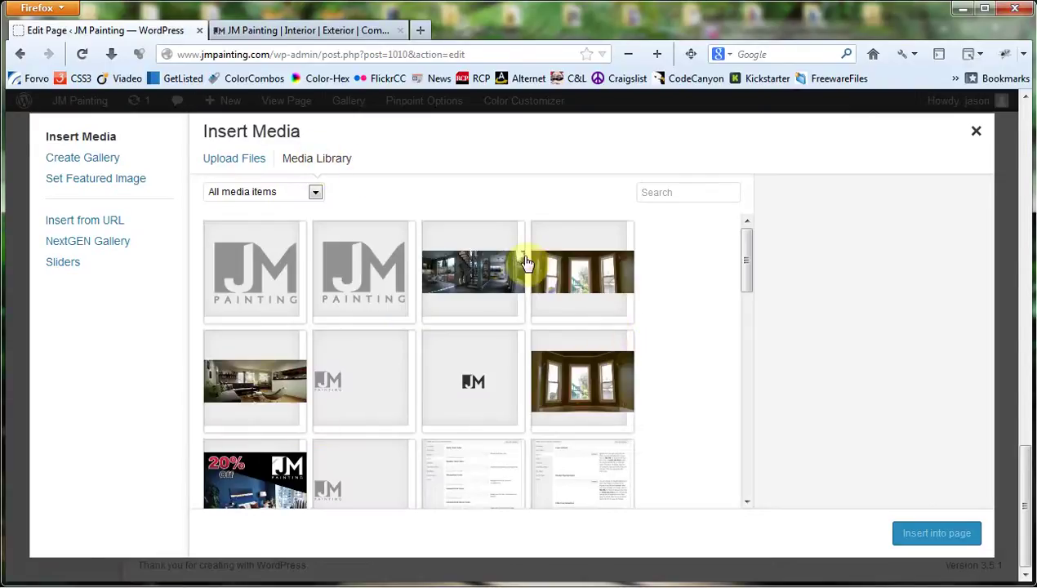
click(225, 159)
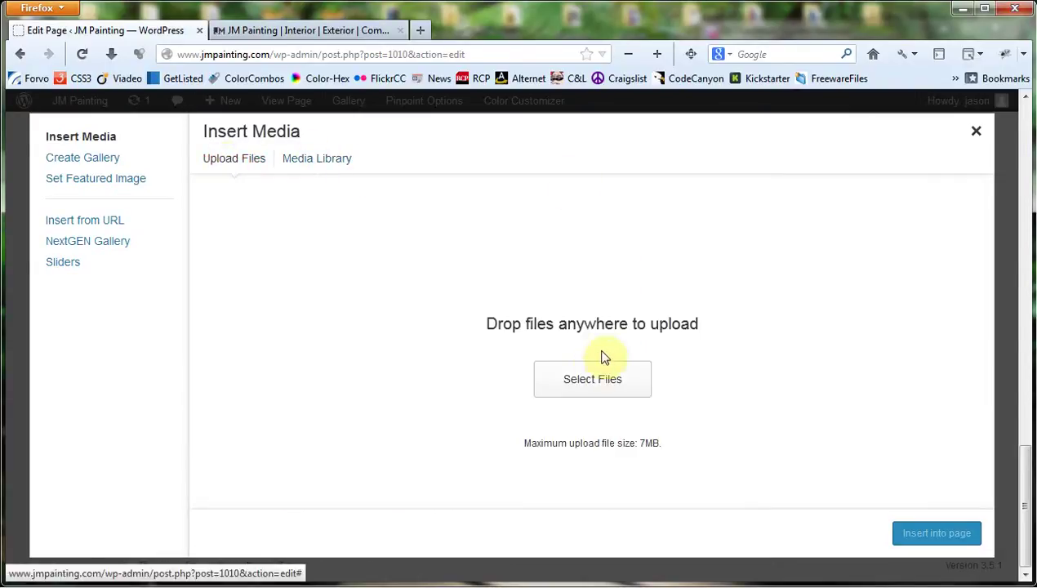
click(586, 390)
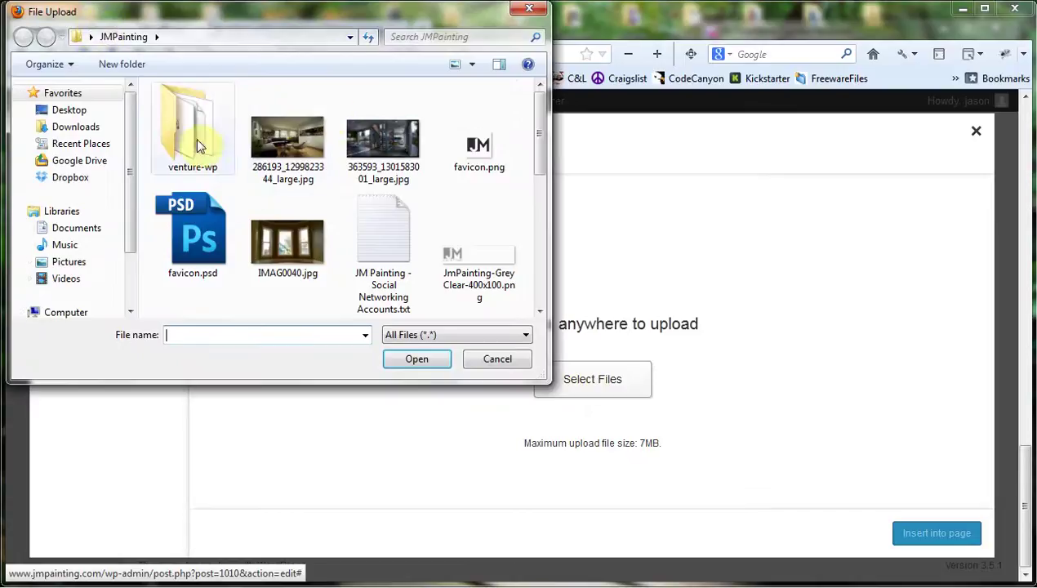
click(527, 10)
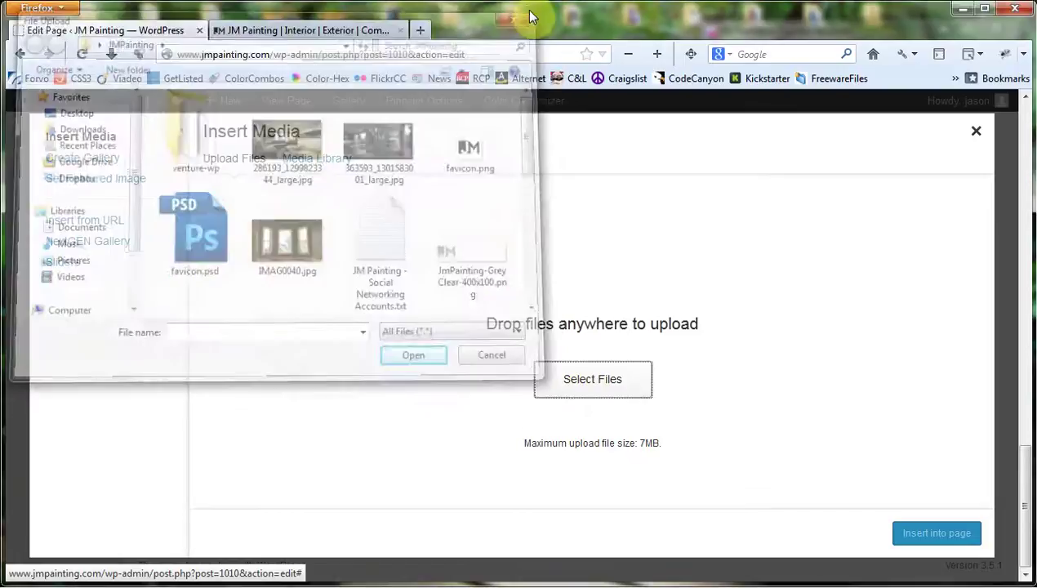
click(976, 131)
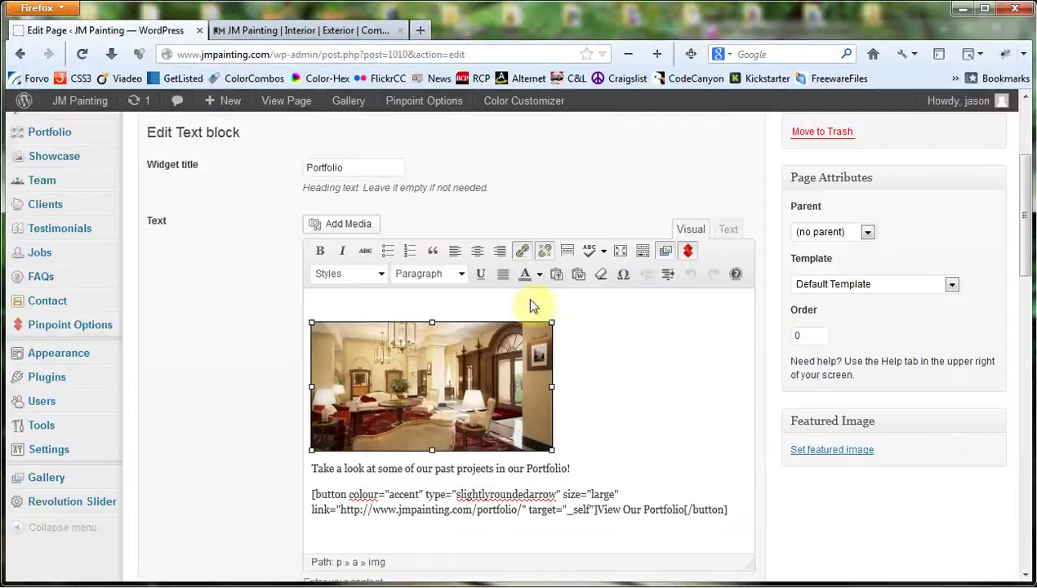
Highlight the Portfolio block's sentence and its button shortcode in turn to examine them, then clear the selection
scroll(664, 353, down, 4)
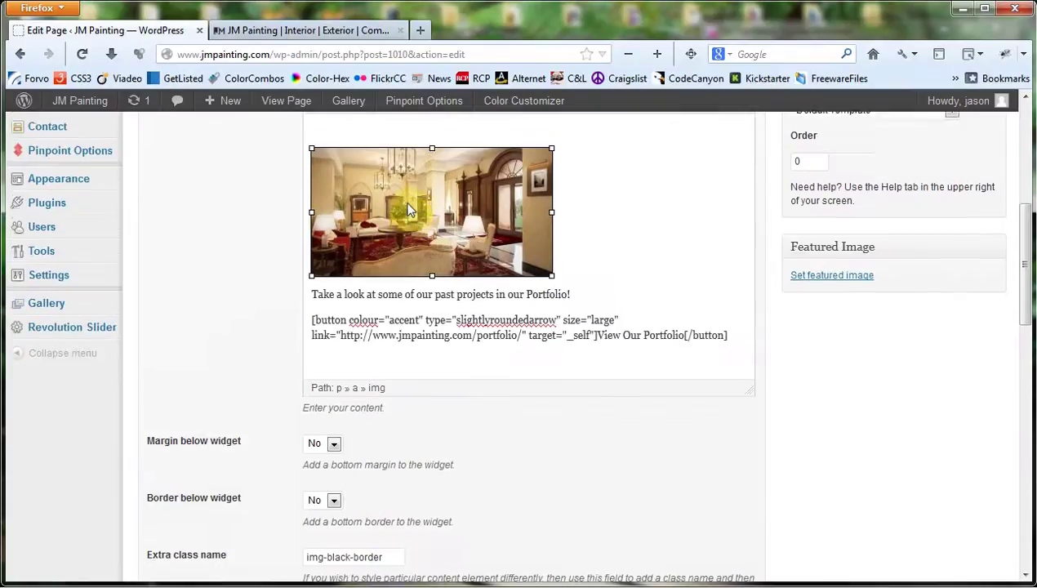
scroll(402, 218, up, 2)
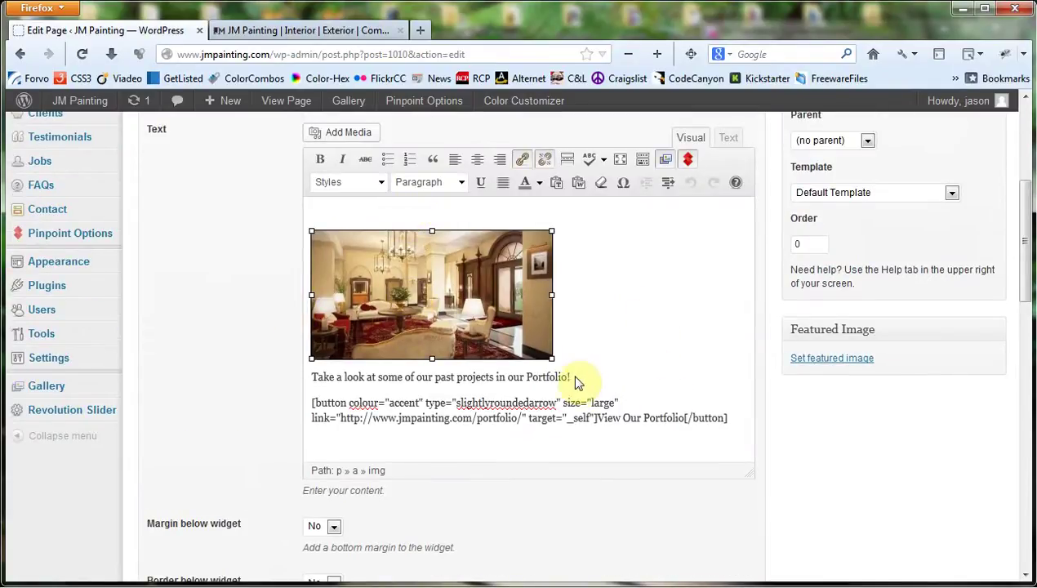
drag(572, 378, 315, 391)
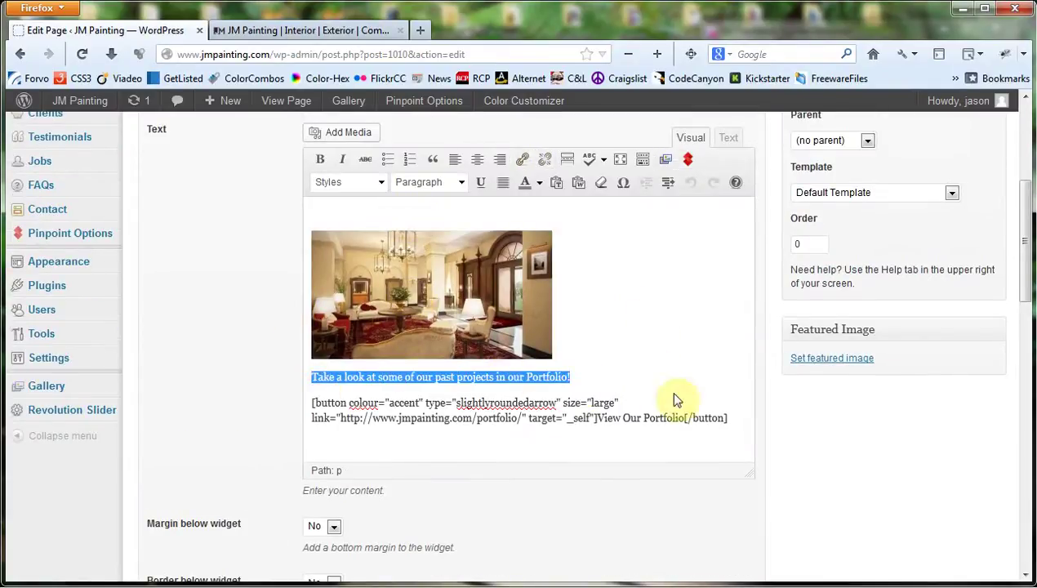
drag(735, 420, 291, 402)
click(732, 421)
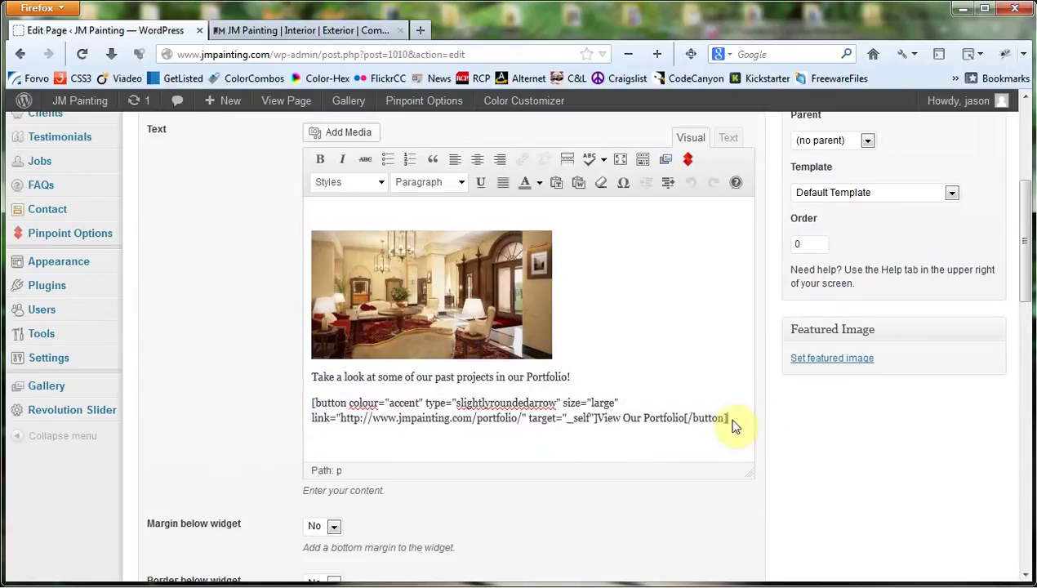
Examine the Buttons shortcode options, including the button size choices, in the Swift Framework Shortcodes dialog and close it without inserting
click(689, 163)
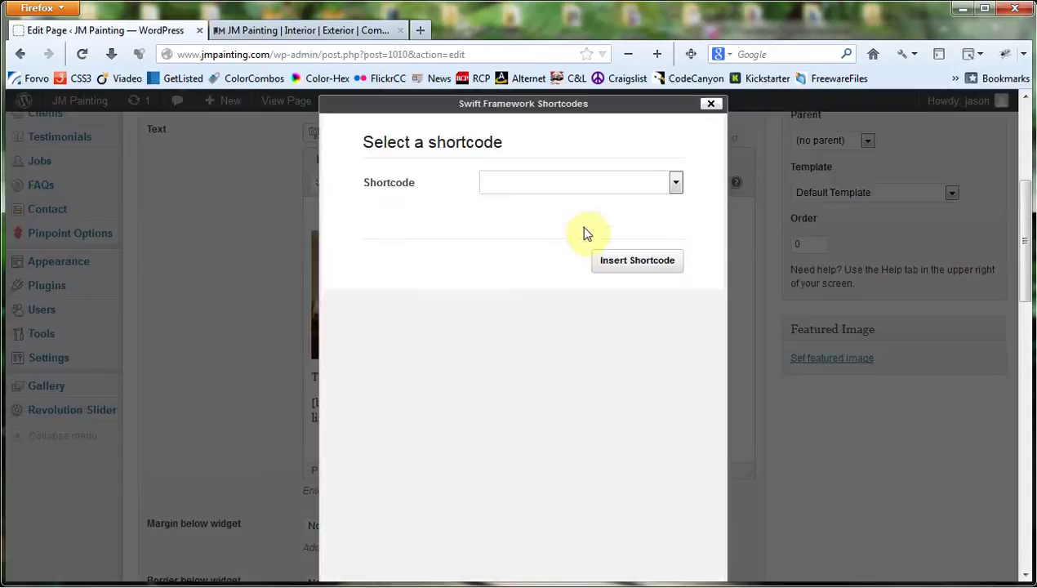
click(676, 187)
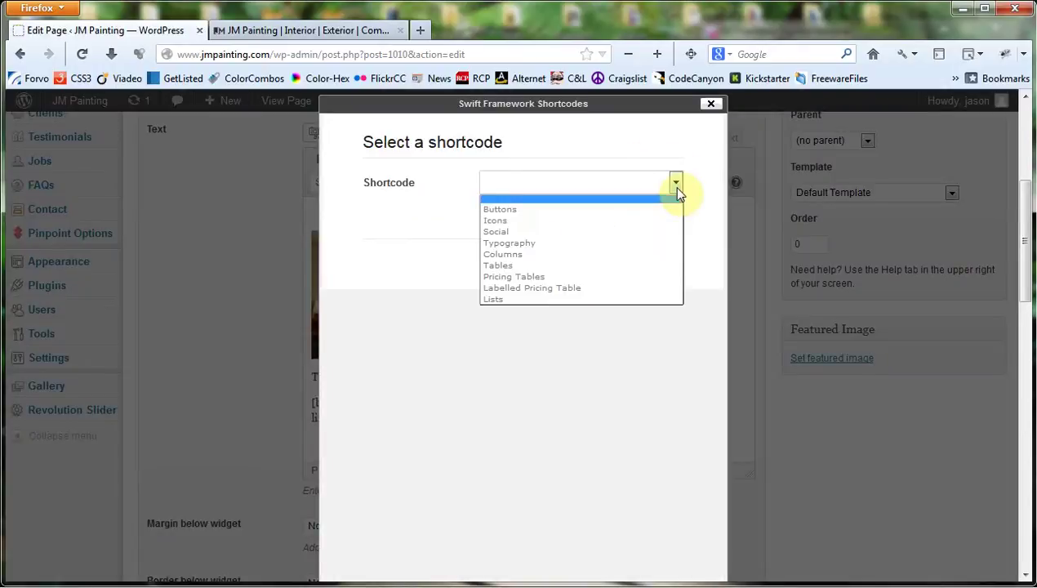
click(562, 211)
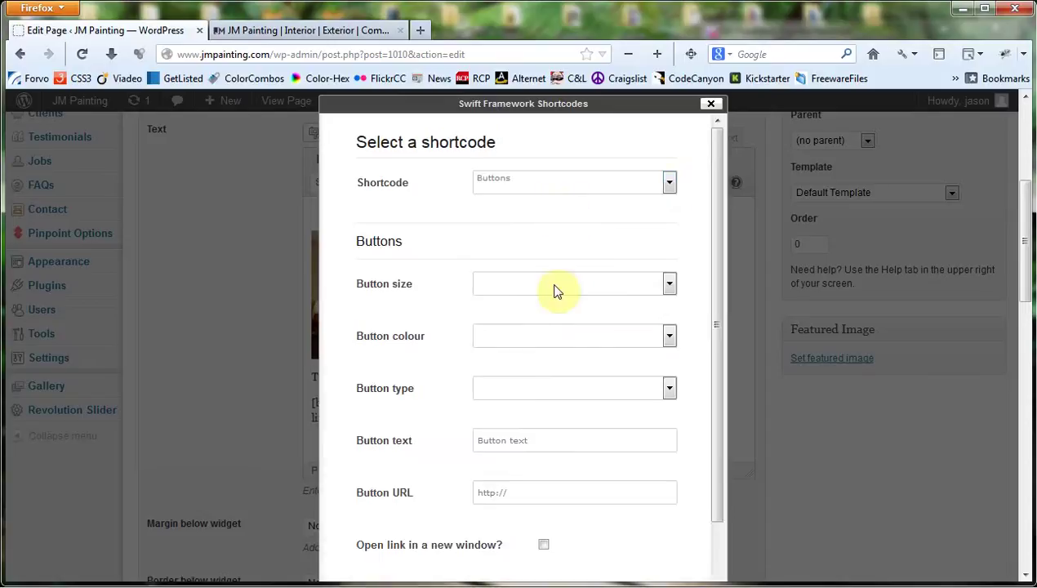
click(669, 285)
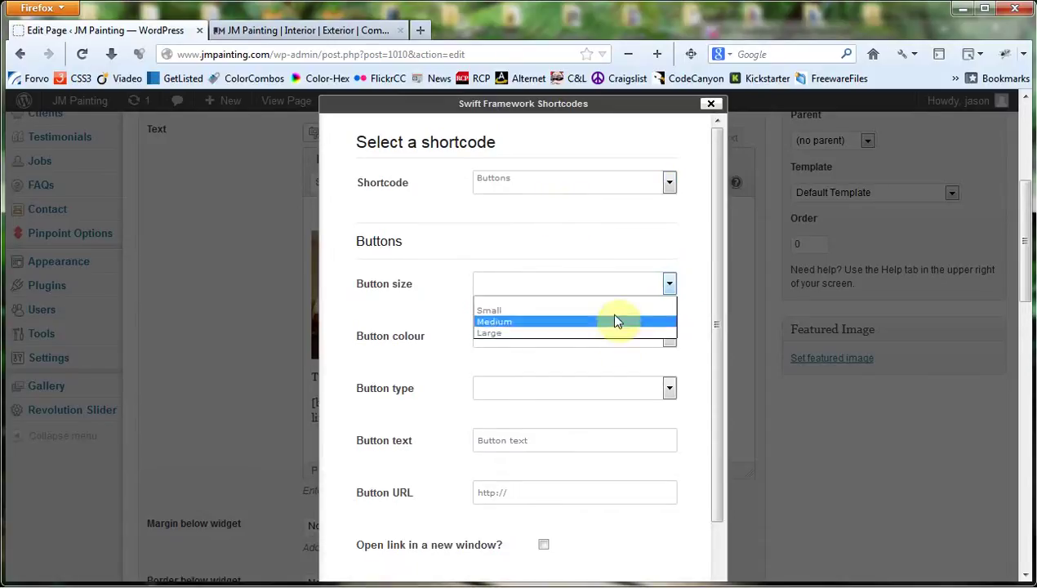
click(608, 279)
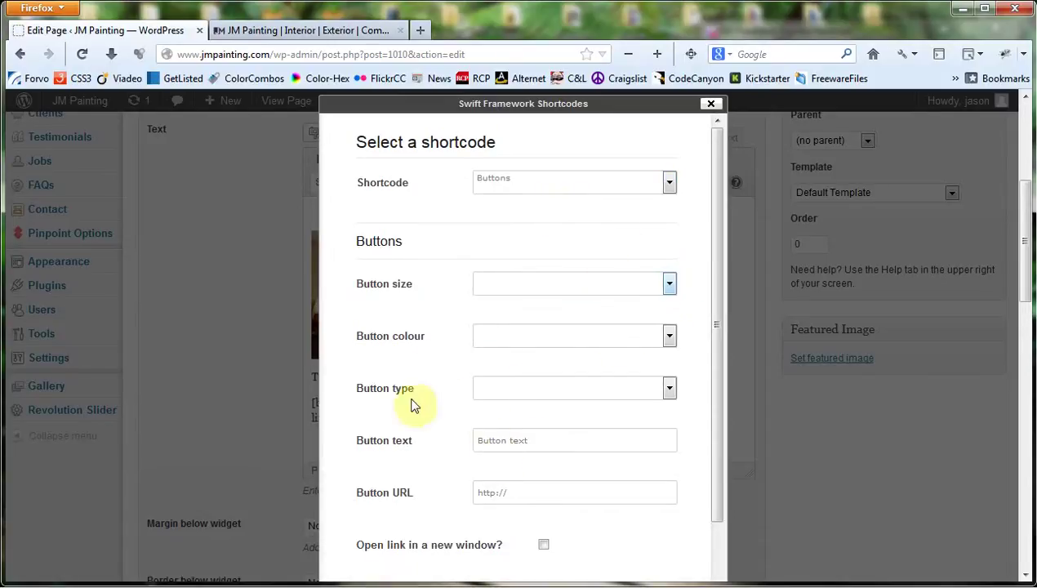
click(711, 104)
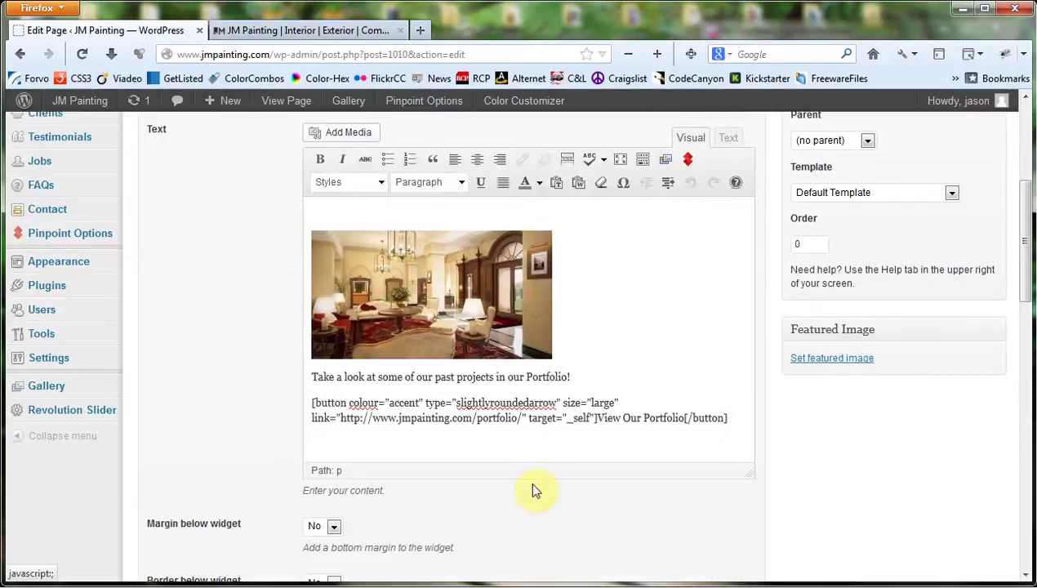
Save the Portfolio text block and return to the three-column blocks in the page builder layout
scroll(527, 482, down, 4)
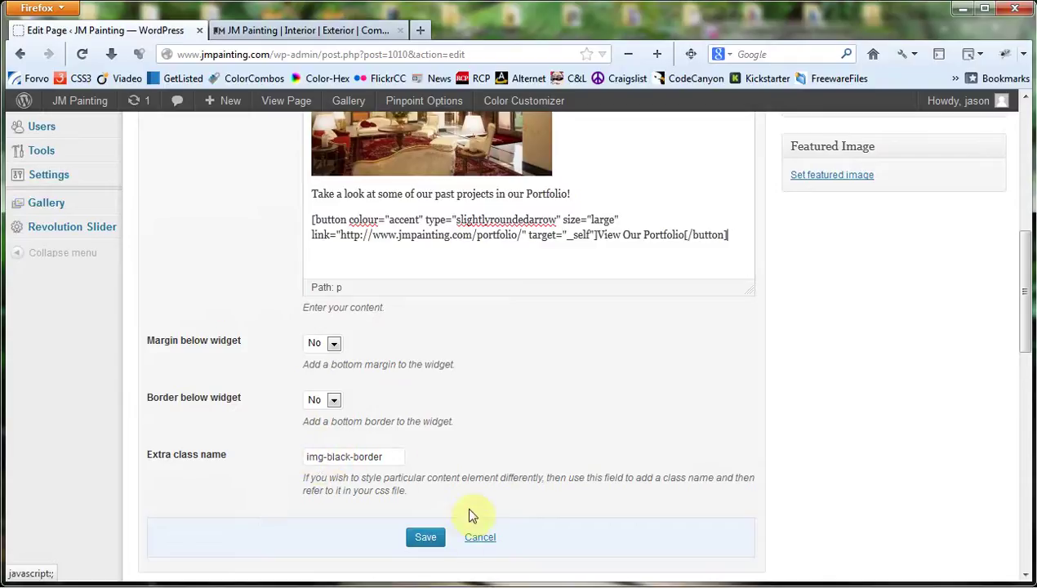
click(426, 539)
scroll(703, 294, down, 2)
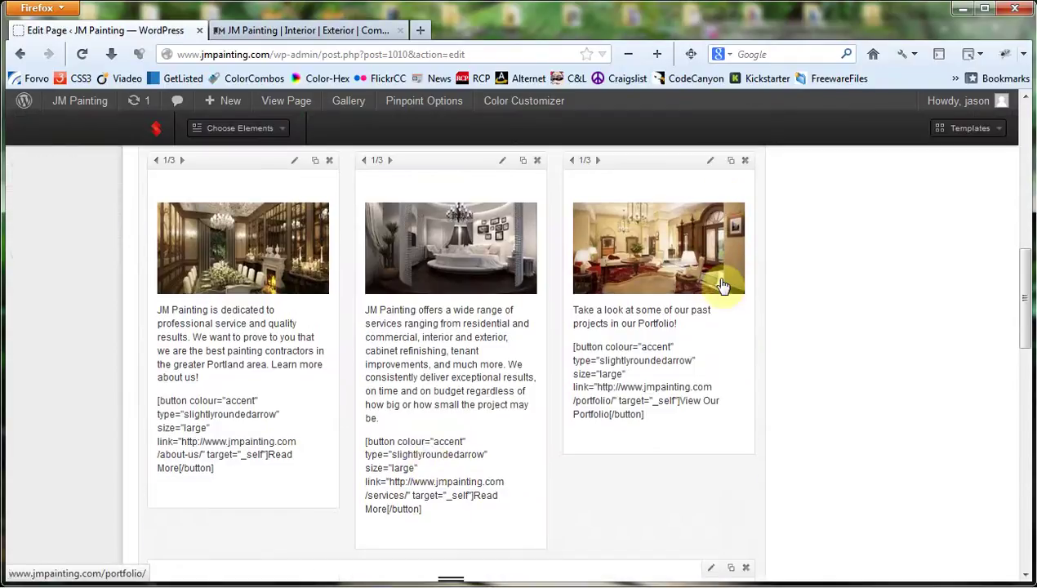
Open the Testimonial Carousel element's settings for editing
scroll(715, 281, down, 5)
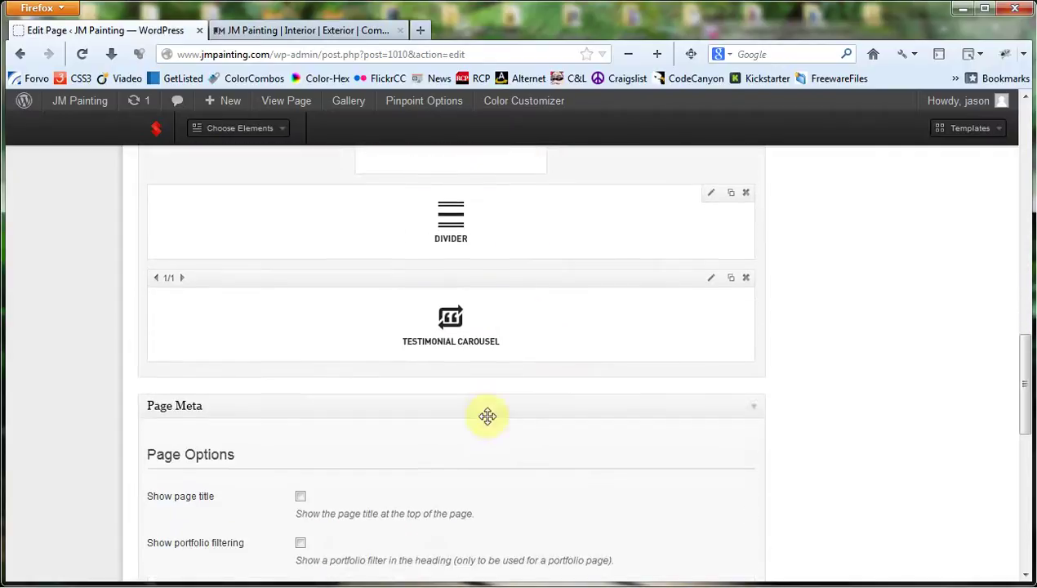
click(712, 281)
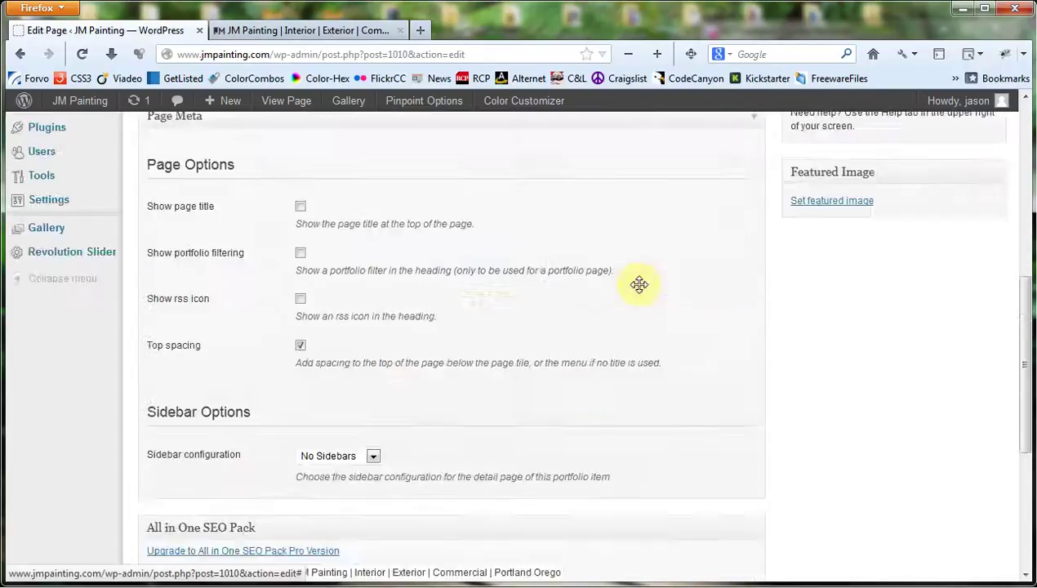
scroll(575, 300, down, 3)
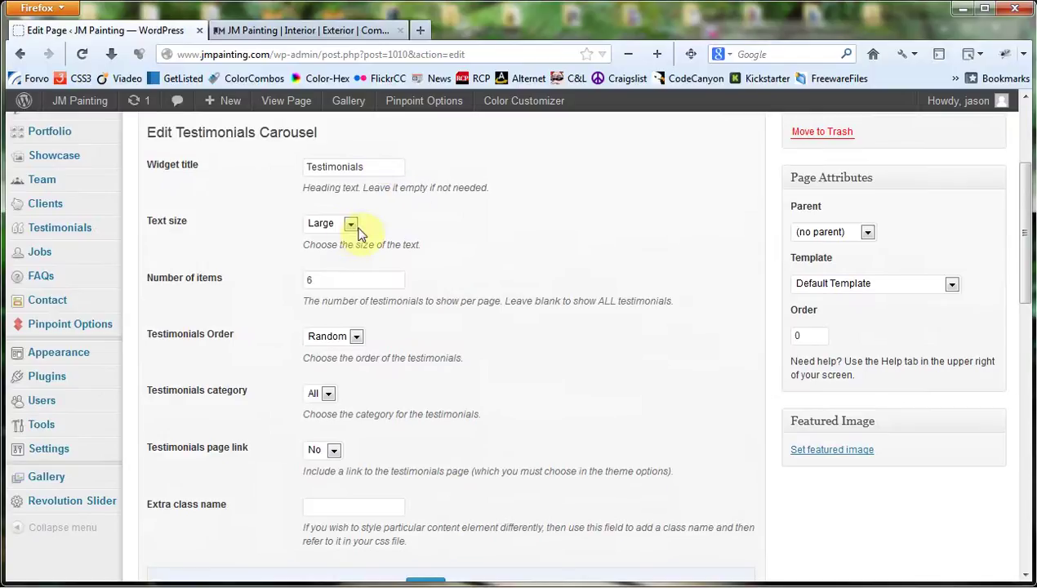
Examine the carousel's text size, number of items, testimonials order, category and page link settings without changing them
click(351, 226)
click(352, 228)
scroll(482, 247, down, 2)
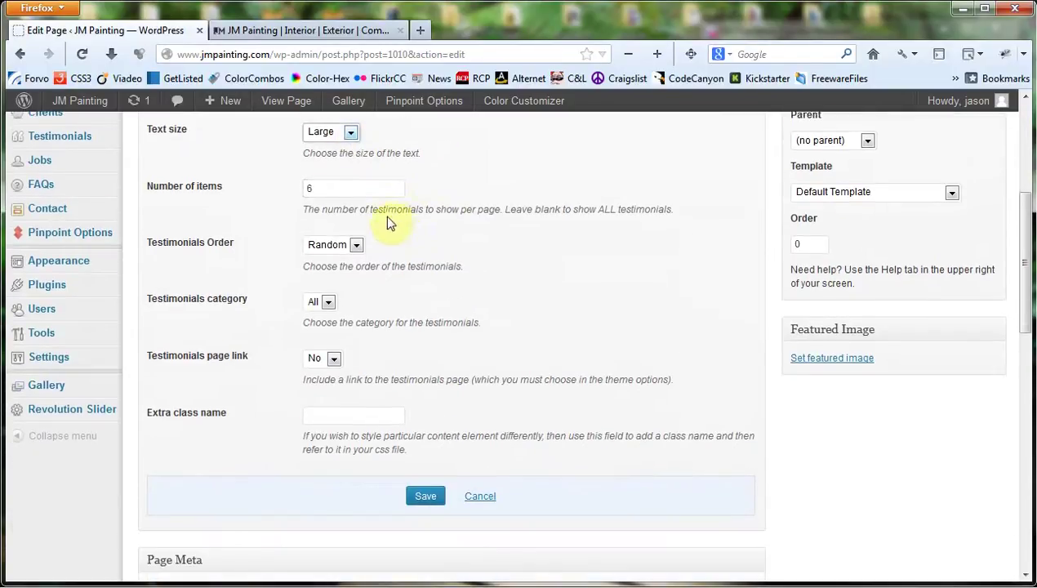
click(366, 191)
click(356, 247)
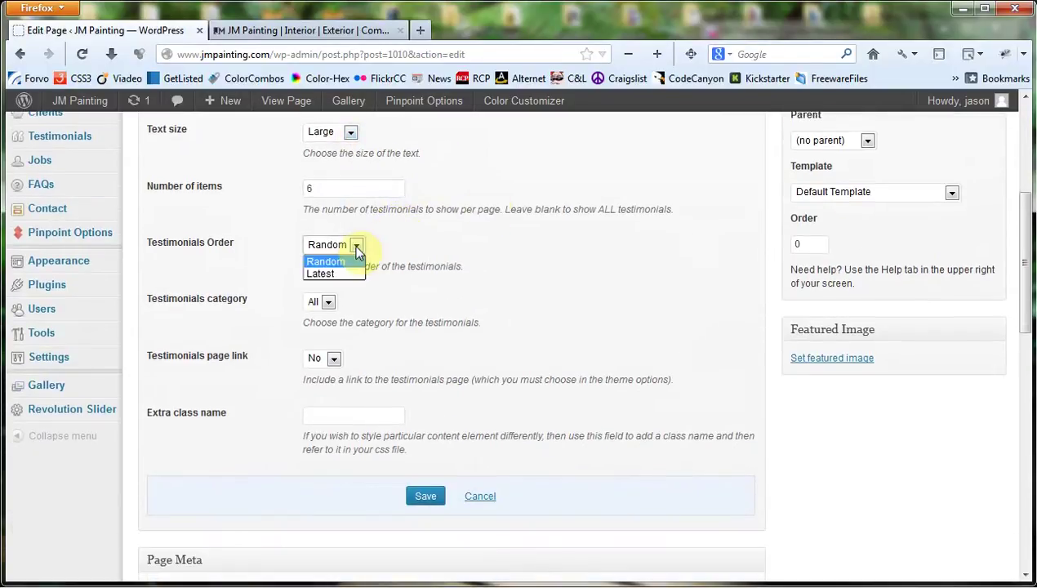
click(357, 248)
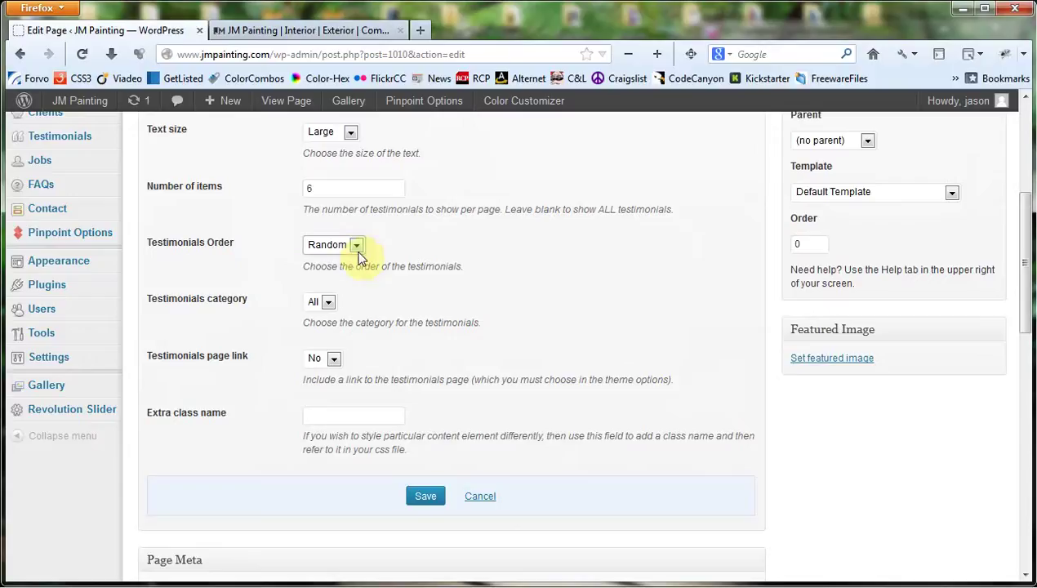
click(329, 303)
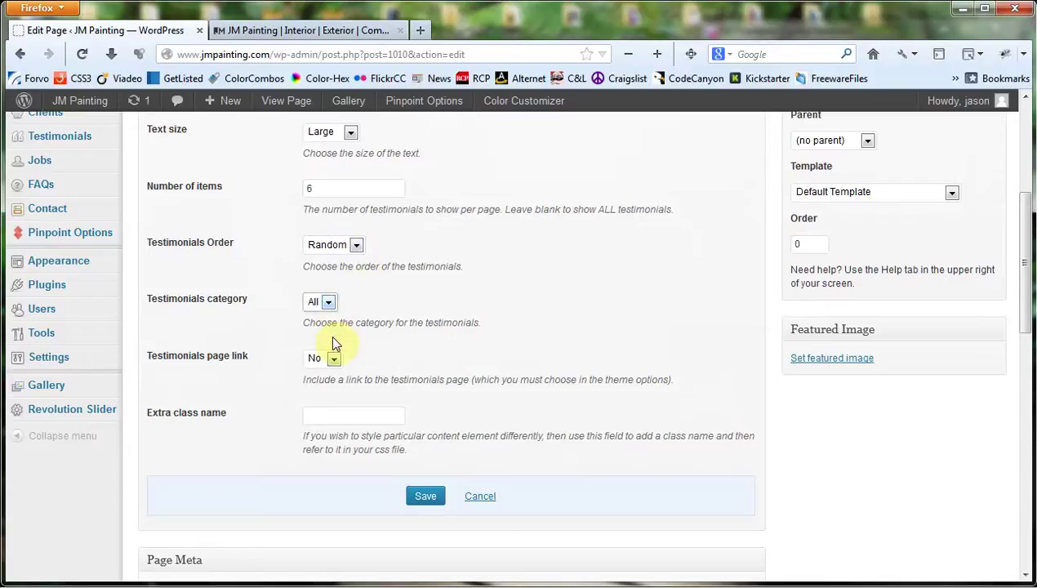
click(329, 302)
click(331, 305)
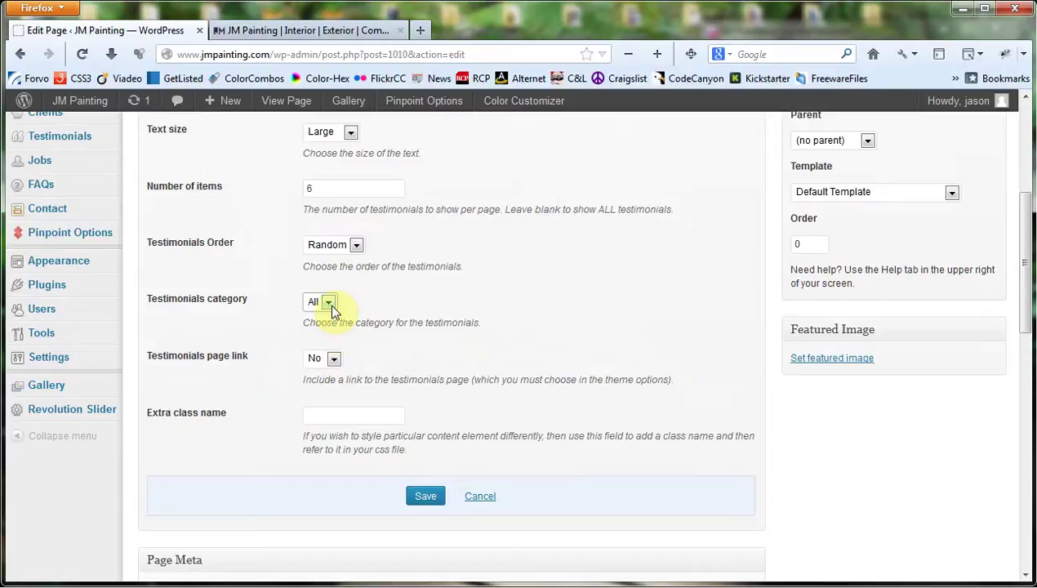
click(334, 360)
click(335, 362)
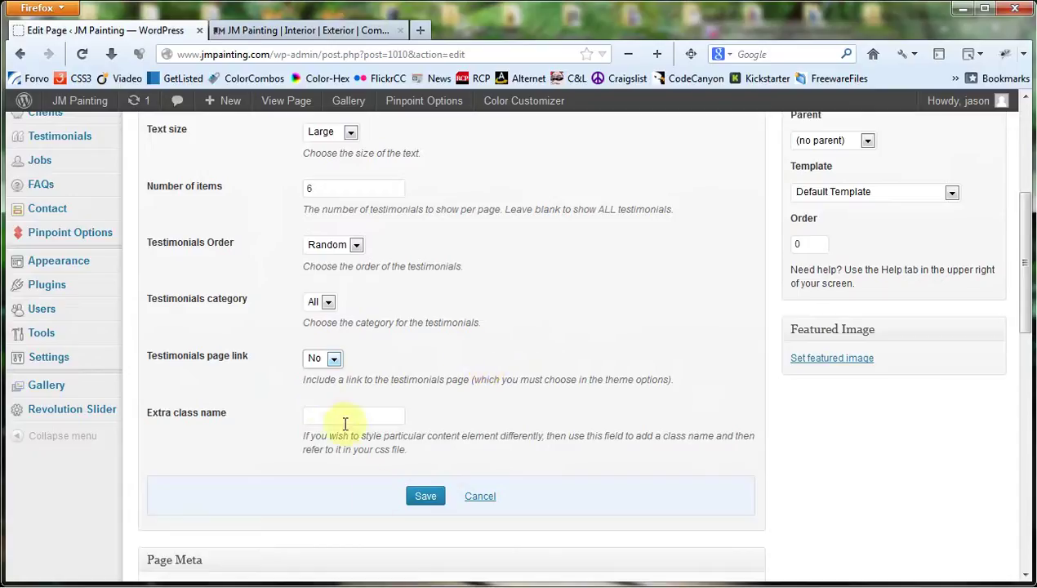
Save the Testimonials Carousel element and go to the Page Options in the Page Meta section
click(426, 497)
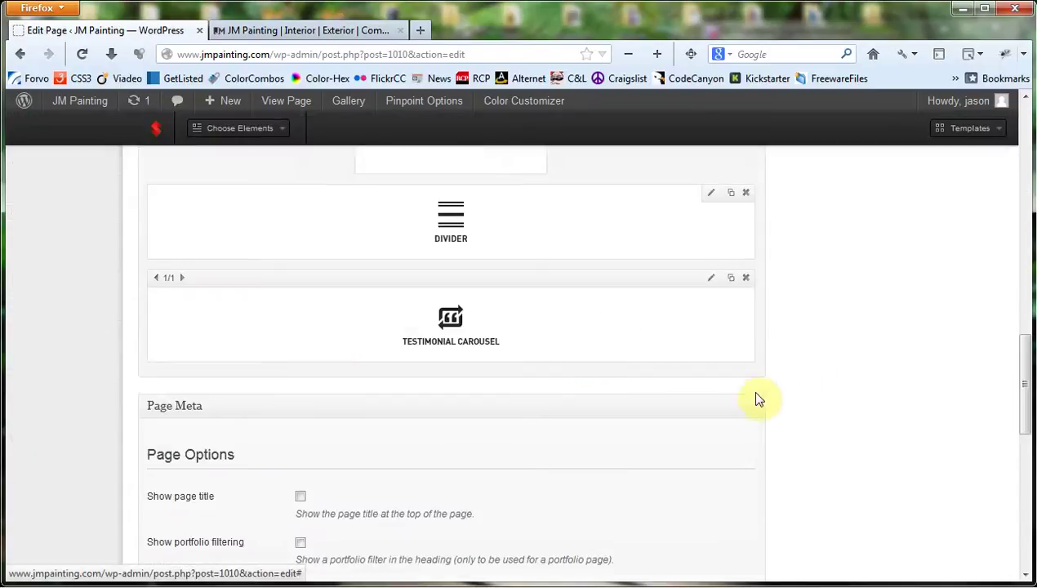
scroll(521, 222, up, 1)
scroll(520, 217, down, 5)
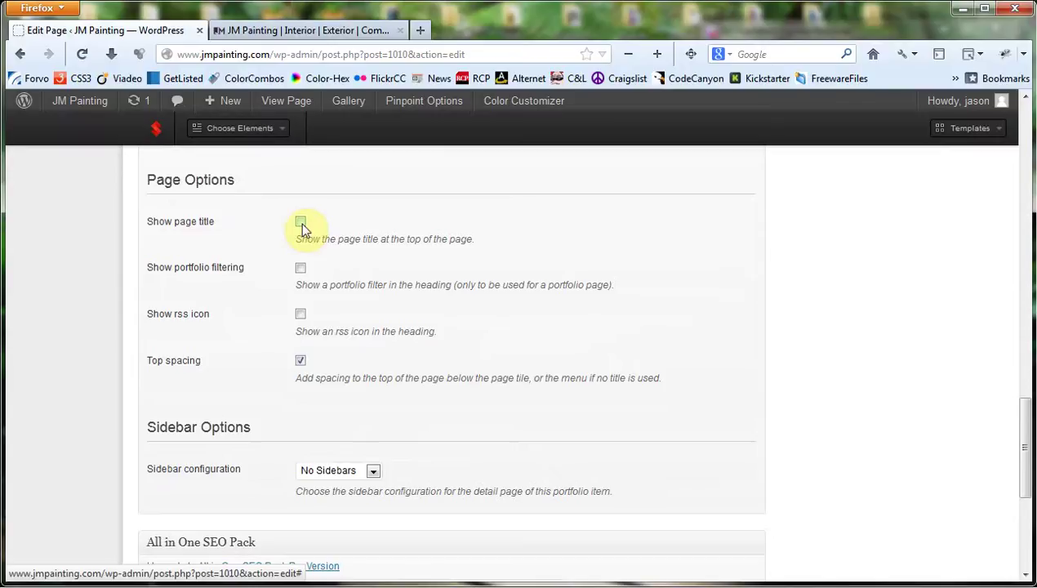
Open the About Us page on the live site and highlight its page title to examine it, clearing the selection
click(280, 31)
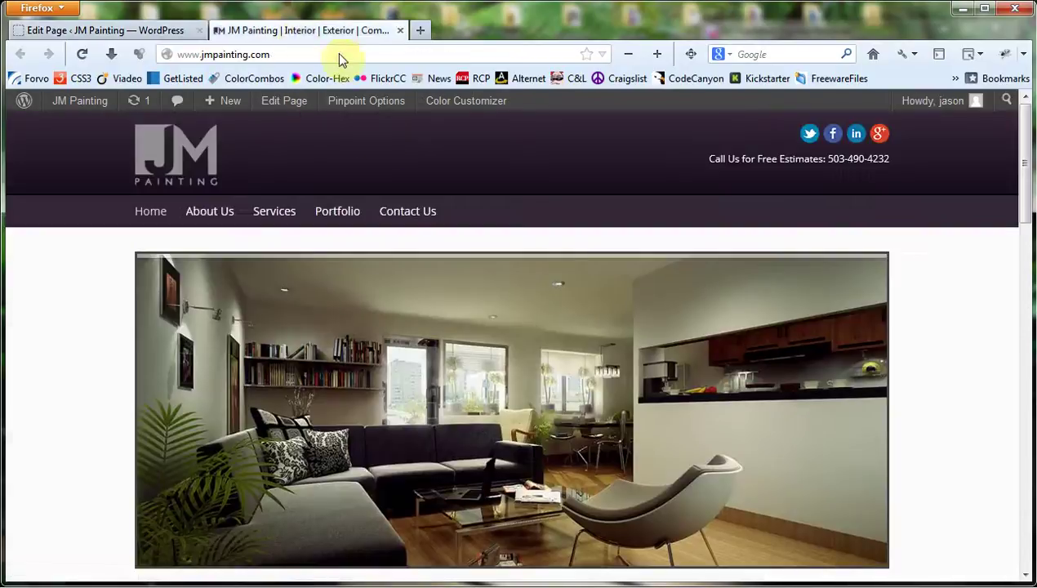
click(225, 217)
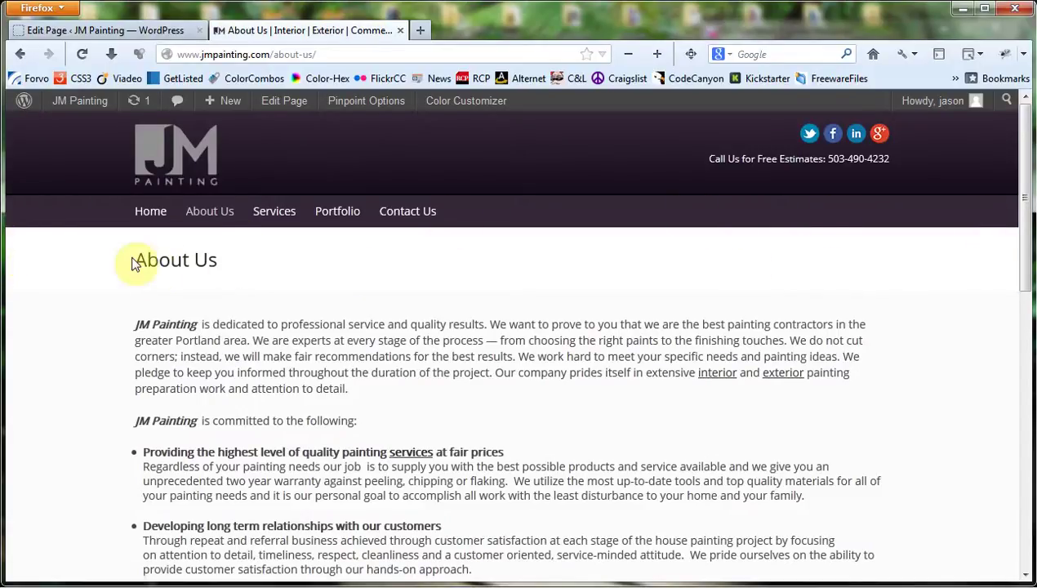
drag(137, 259, 229, 270)
click(323, 282)
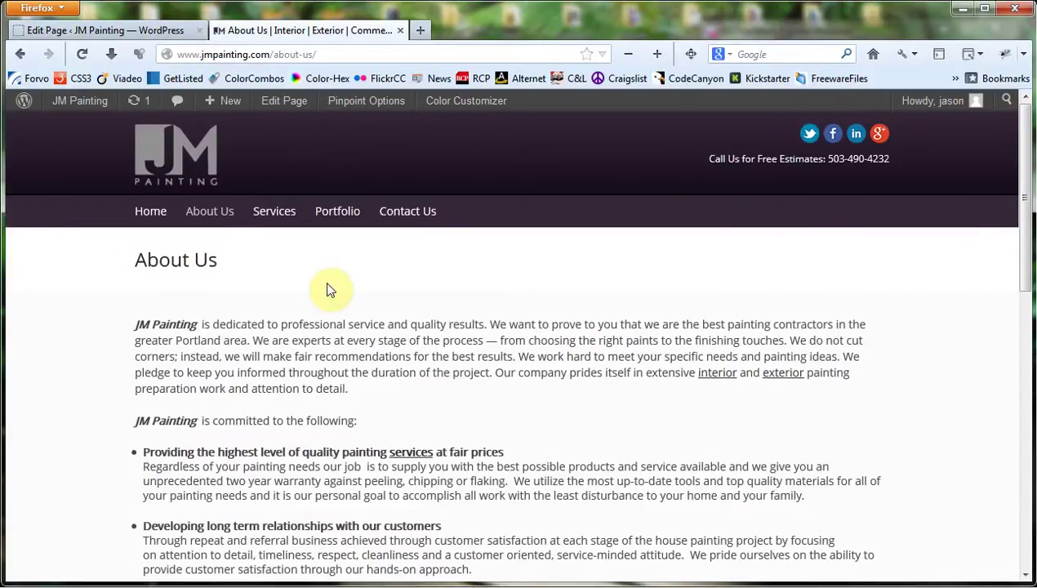
Compare the front page's Page Options, including Top spacing, with the page heading area of the live About Us page
click(130, 33)
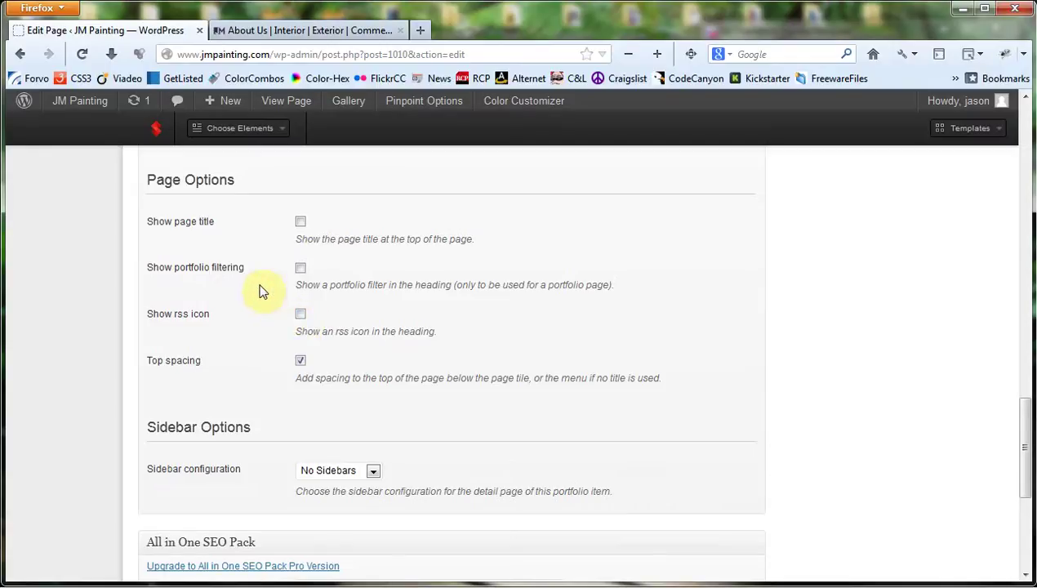
scroll(261, 287, down, 2)
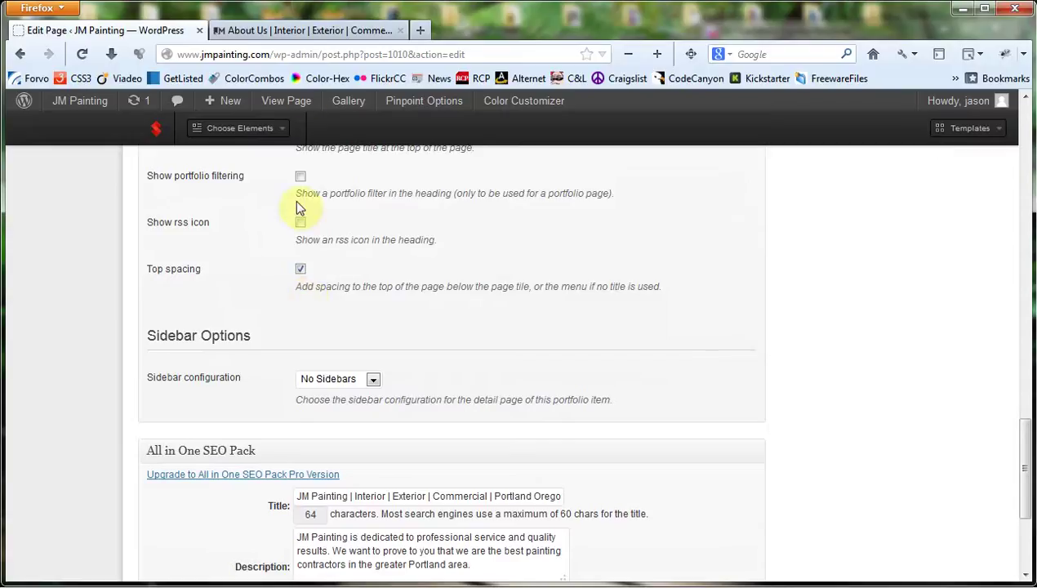
click(302, 31)
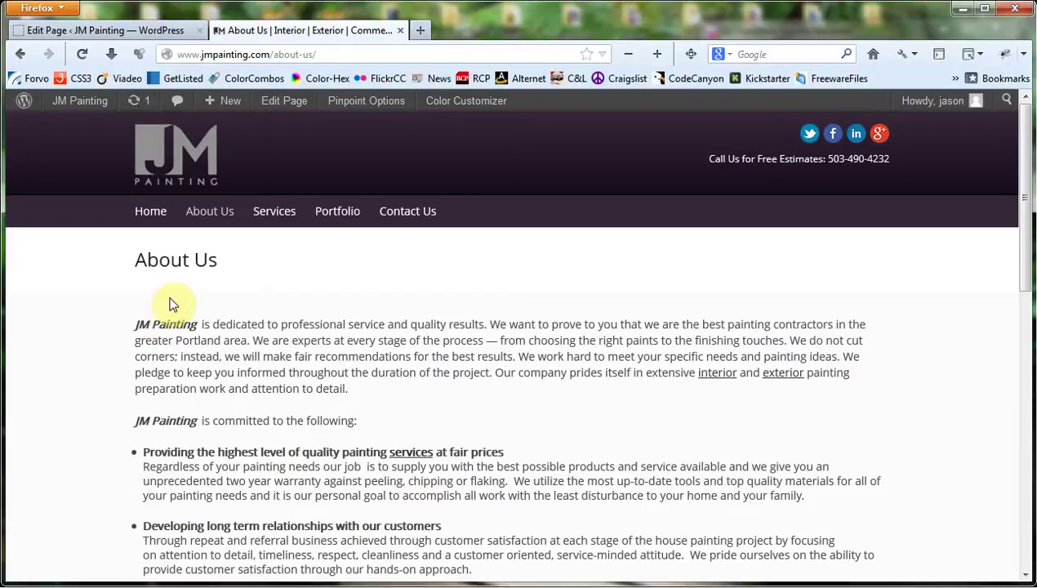
click(141, 30)
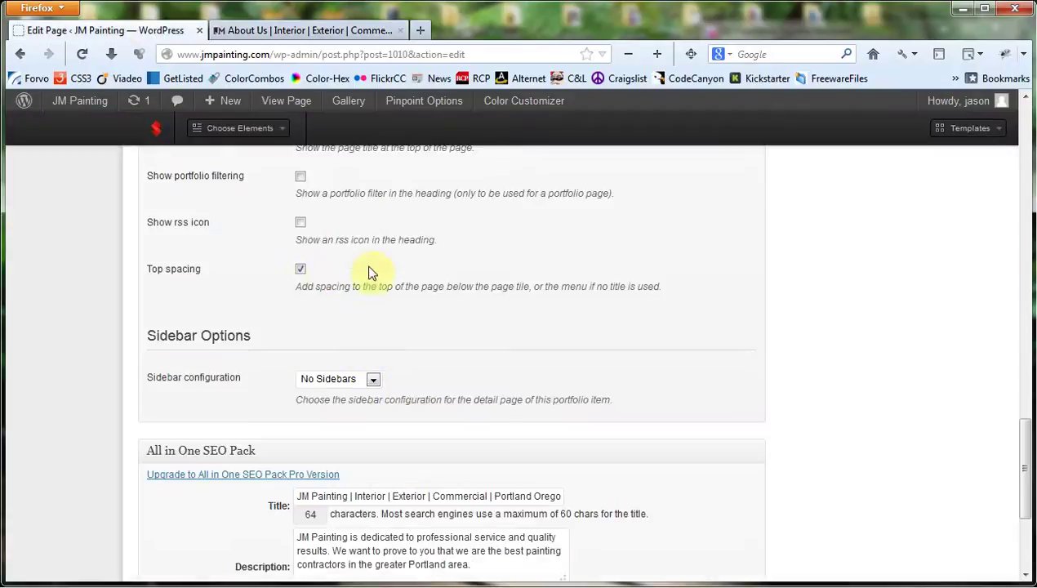
click(327, 29)
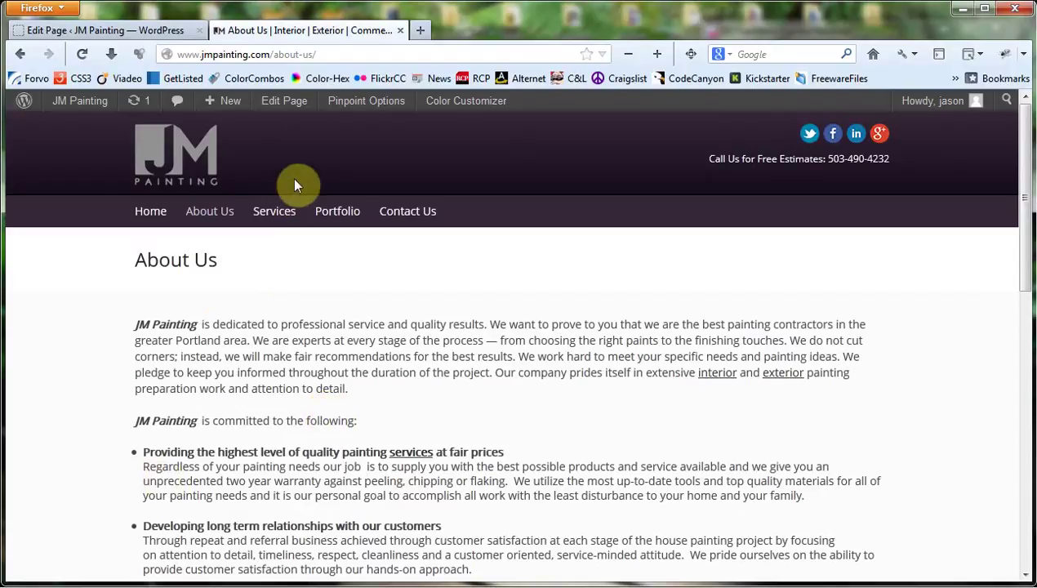
click(109, 30)
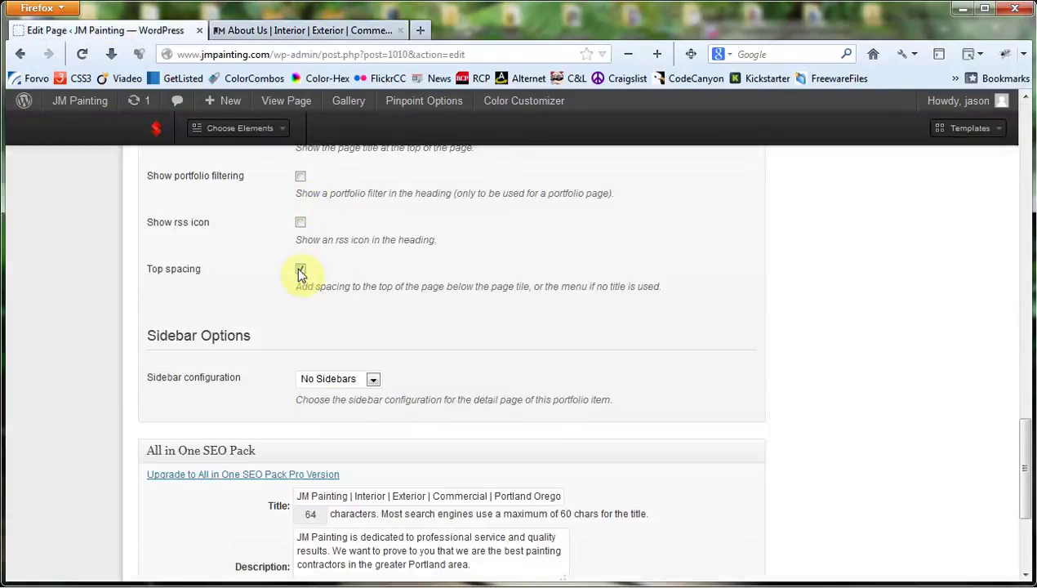
Try the Left Sidebar configuration in Sidebar Options, view the available sidebars, and restore the configuration to No Sidebars
scroll(438, 288, down, 2)
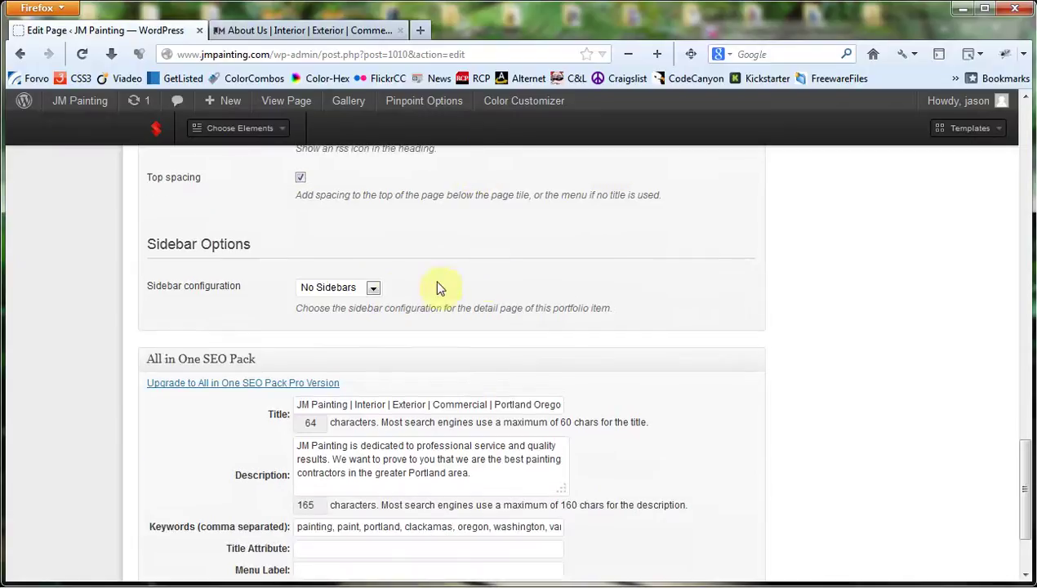
click(375, 288)
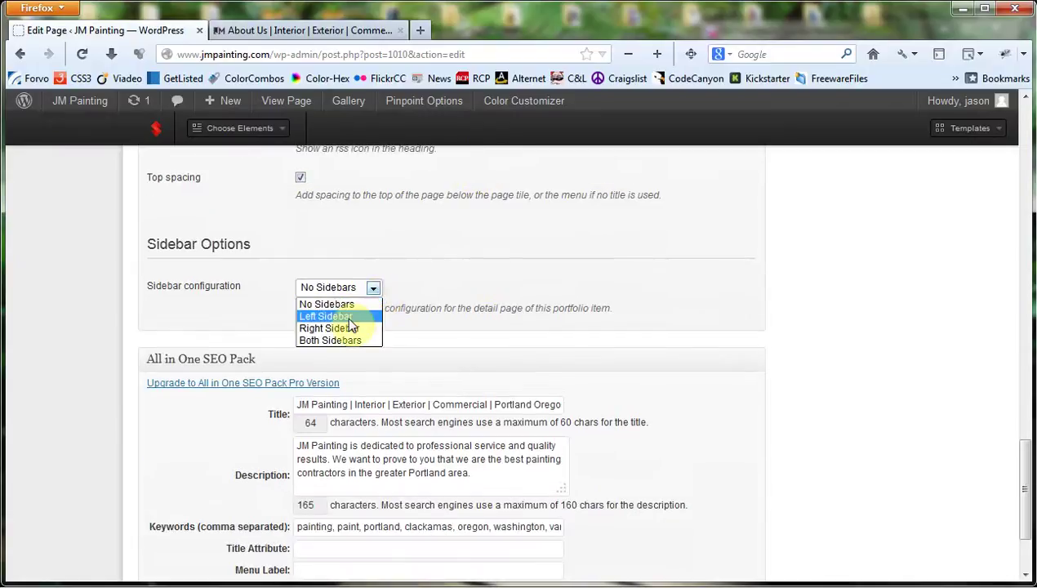
click(354, 318)
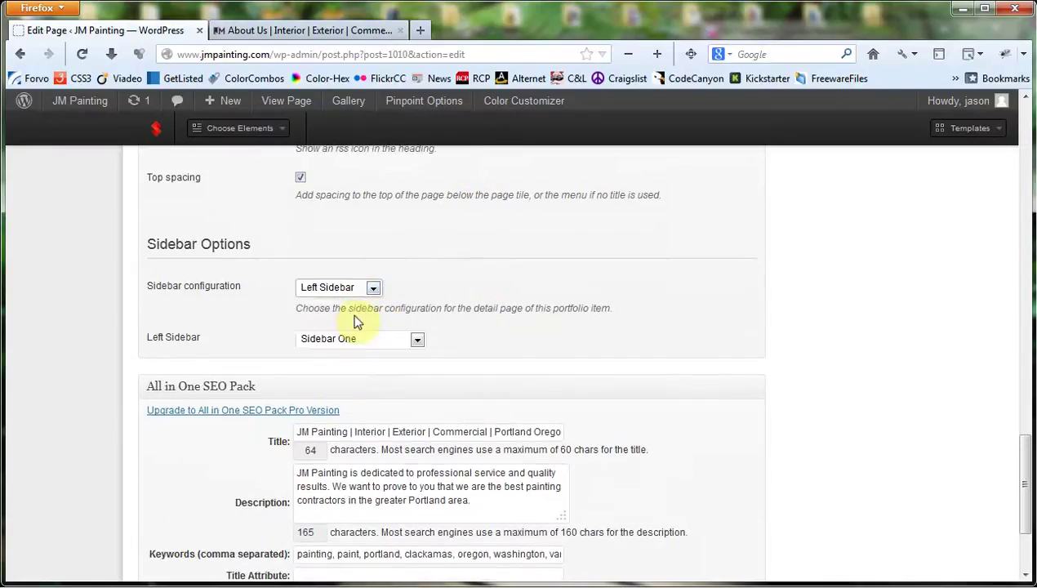
click(418, 341)
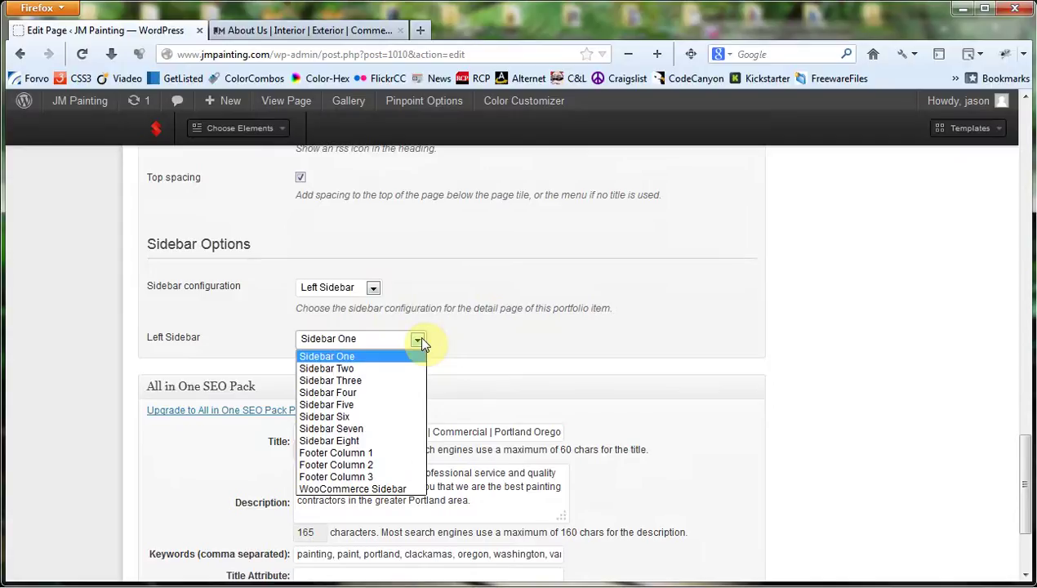
click(419, 338)
click(367, 288)
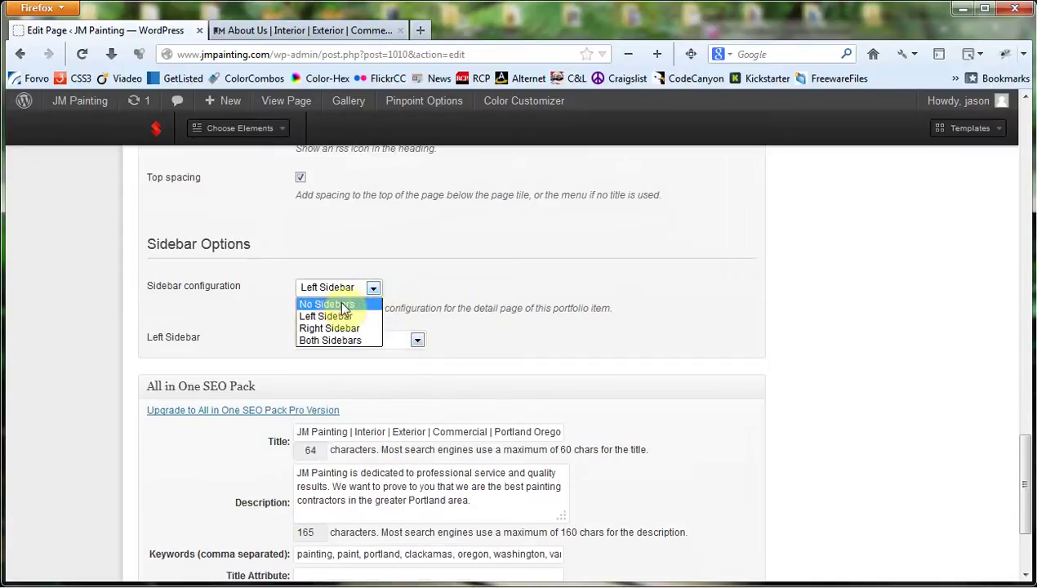
click(344, 305)
Examine the All in One SEO Pack title, description and keywords fields for the front page
scroll(739, 276, down, 2)
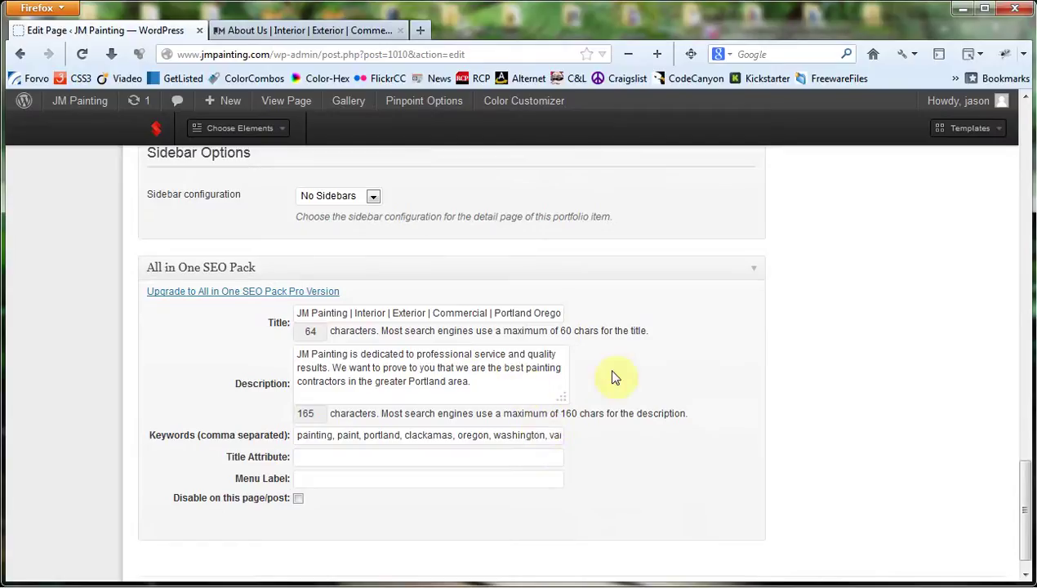
scroll(616, 377, up, 5)
scroll(606, 377, up, 2)
scroll(601, 377, down, 8)
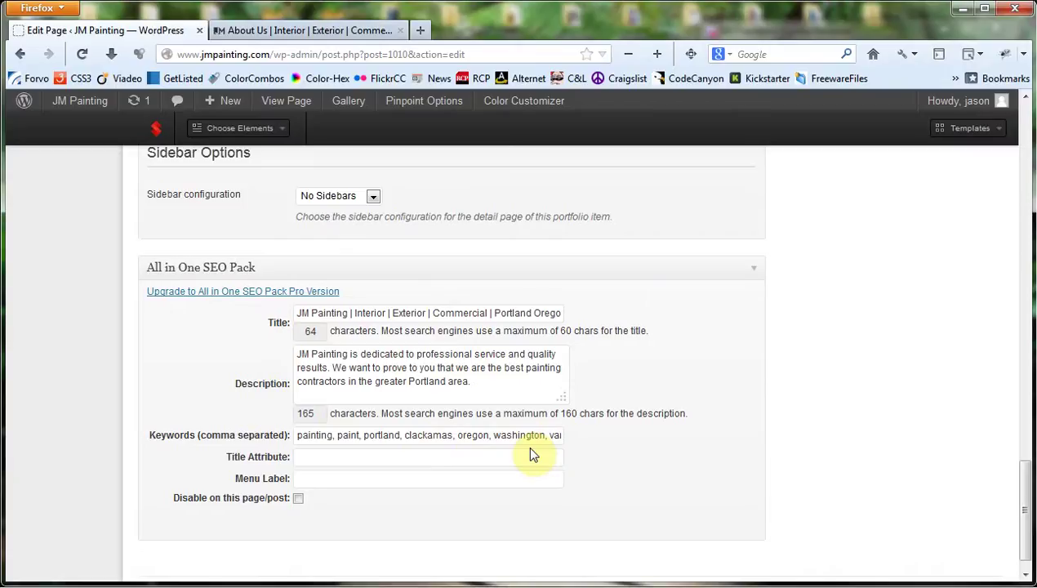
Update the published FRONT PAGE to save its page builder content and options
scroll(531, 455, up, 15)
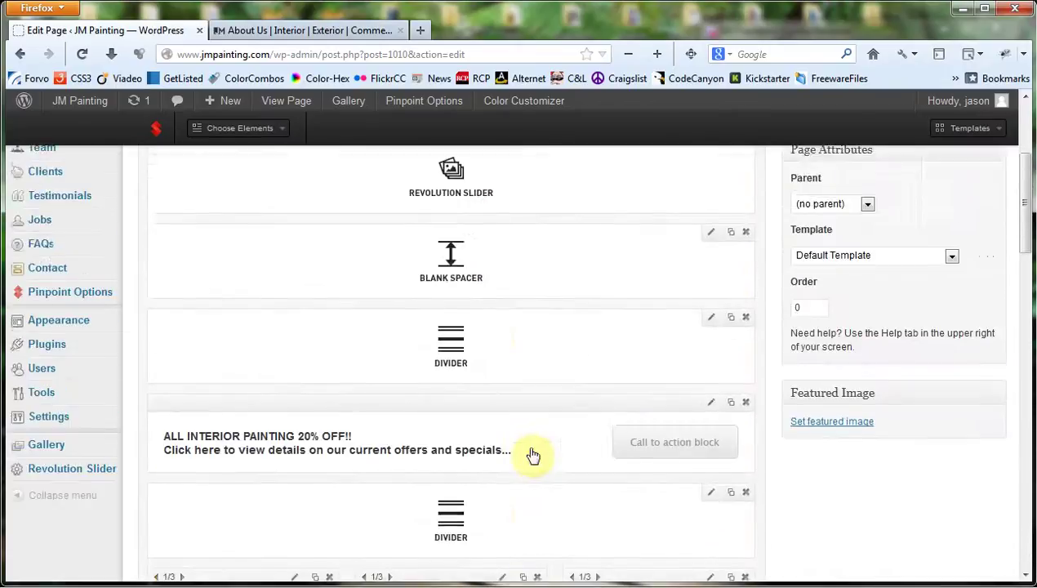
scroll(532, 455, up, 3)
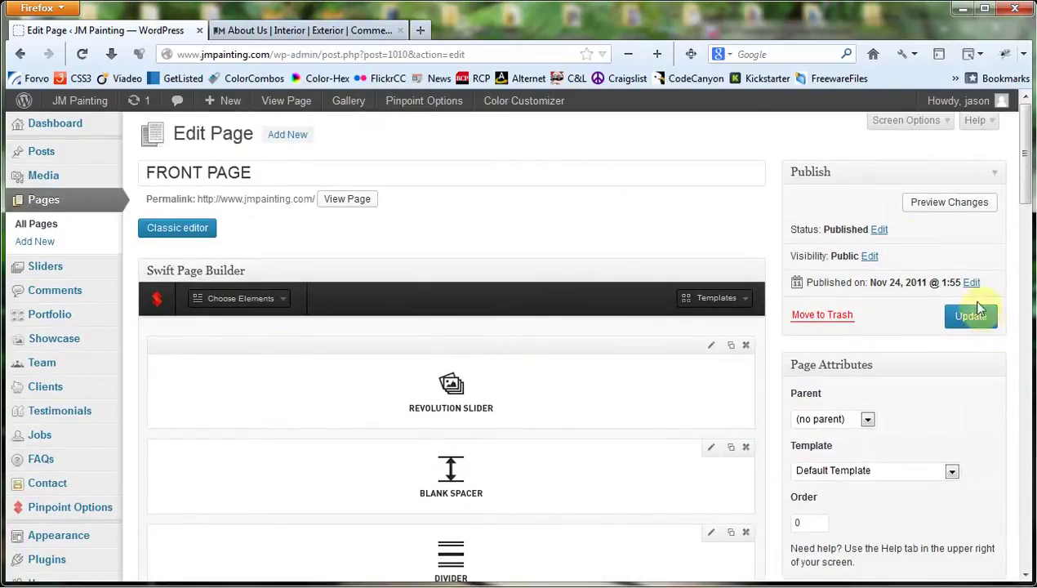
click(974, 319)
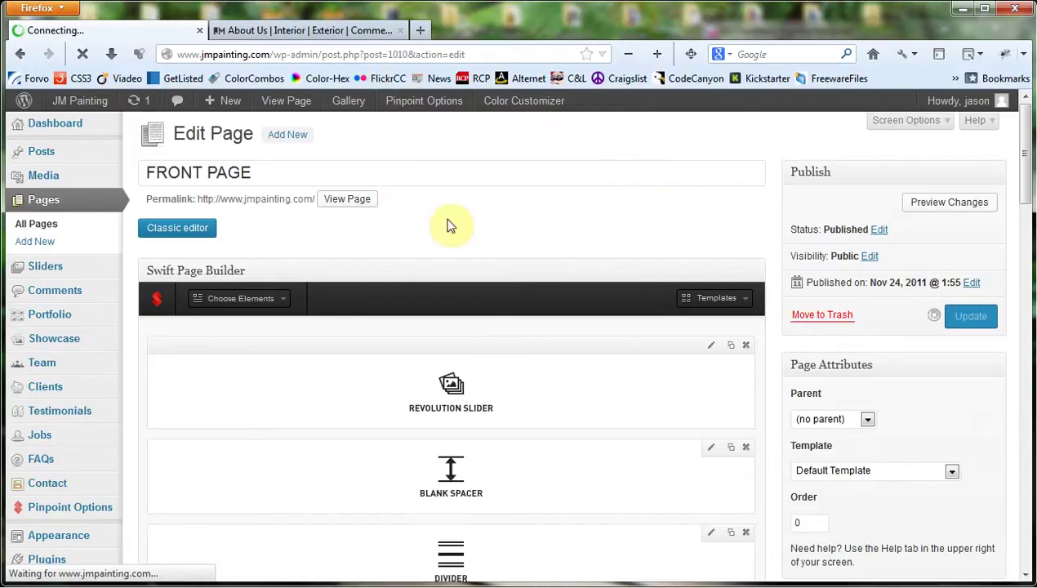
Open the Home page of the live JM Painting site and look through its full content
click(273, 31)
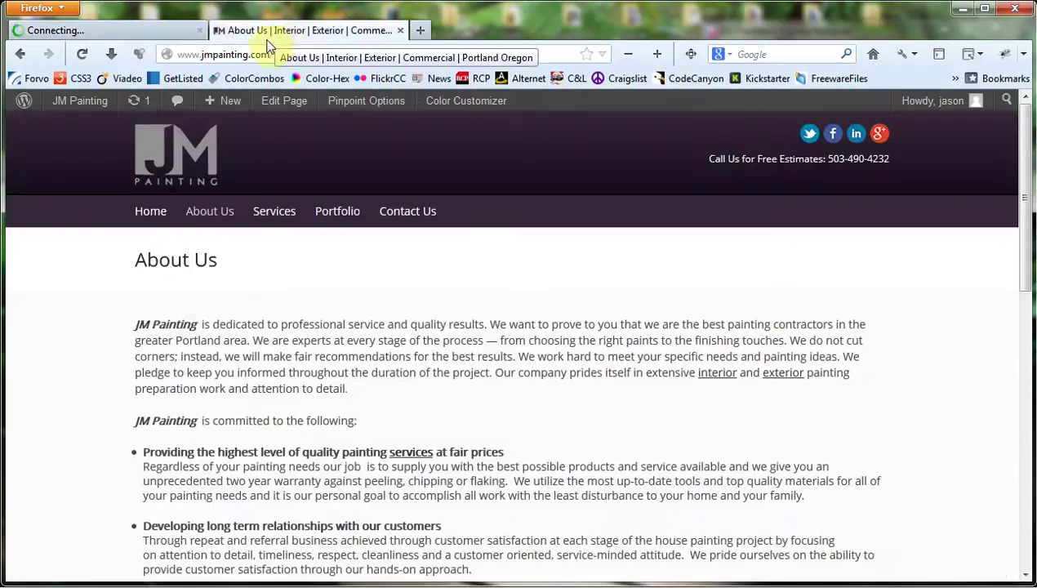
click(140, 33)
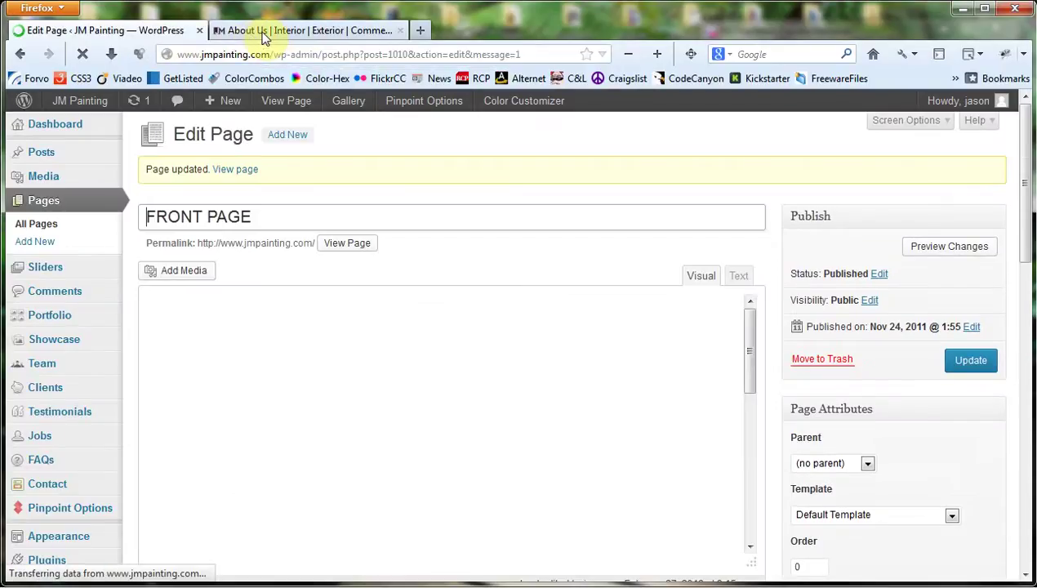
click(266, 32)
click(152, 214)
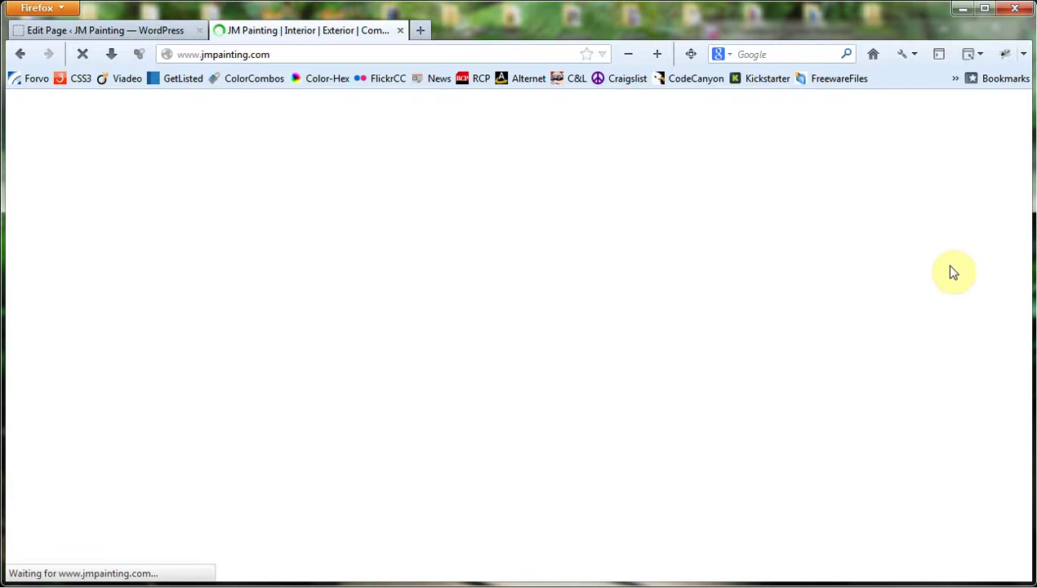
scroll(954, 272, down, 3)
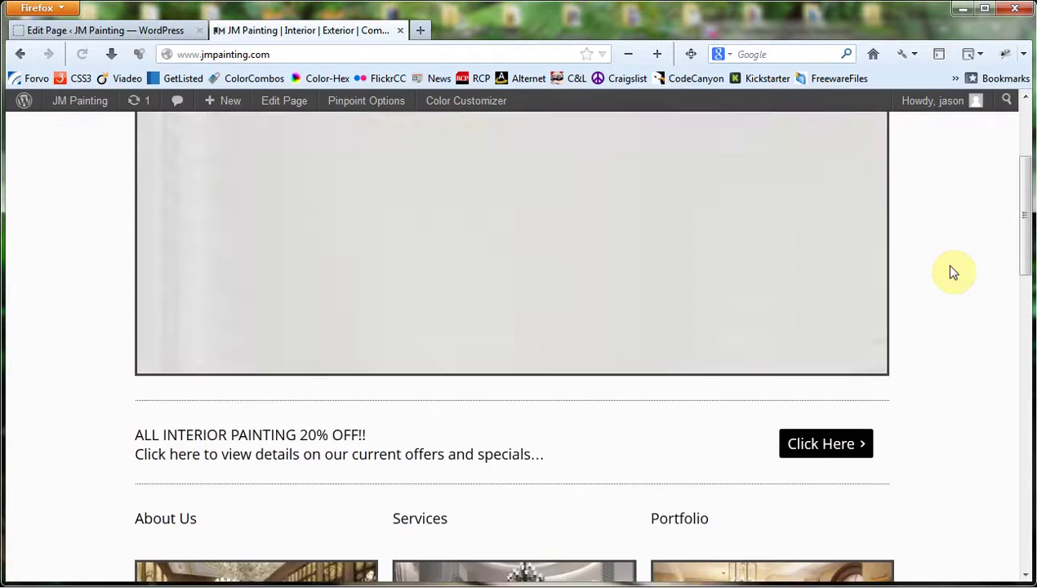
scroll(954, 272, down, 15)
scroll(955, 272, up, 15)
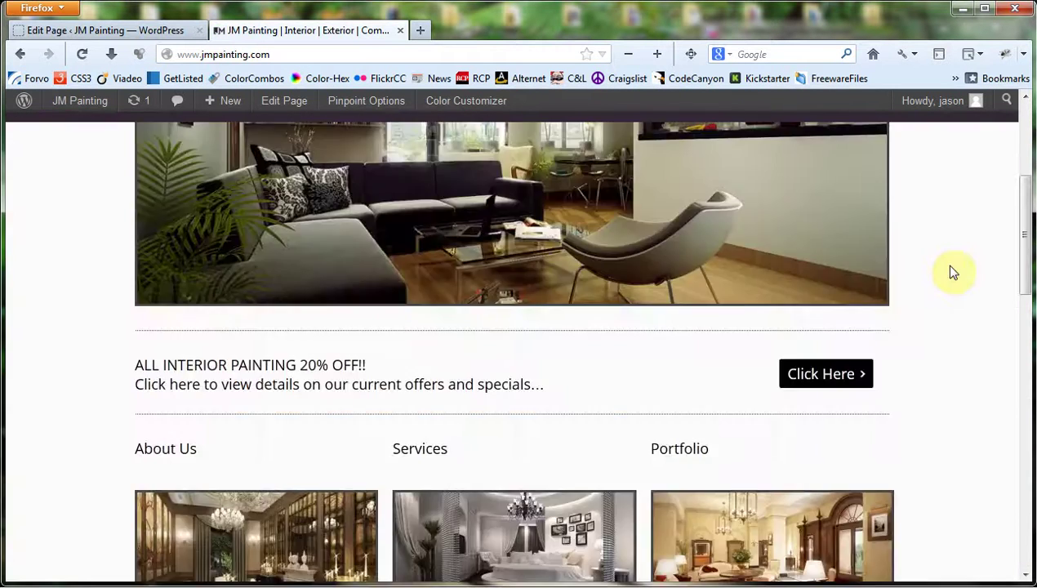
scroll(954, 272, up, 3)
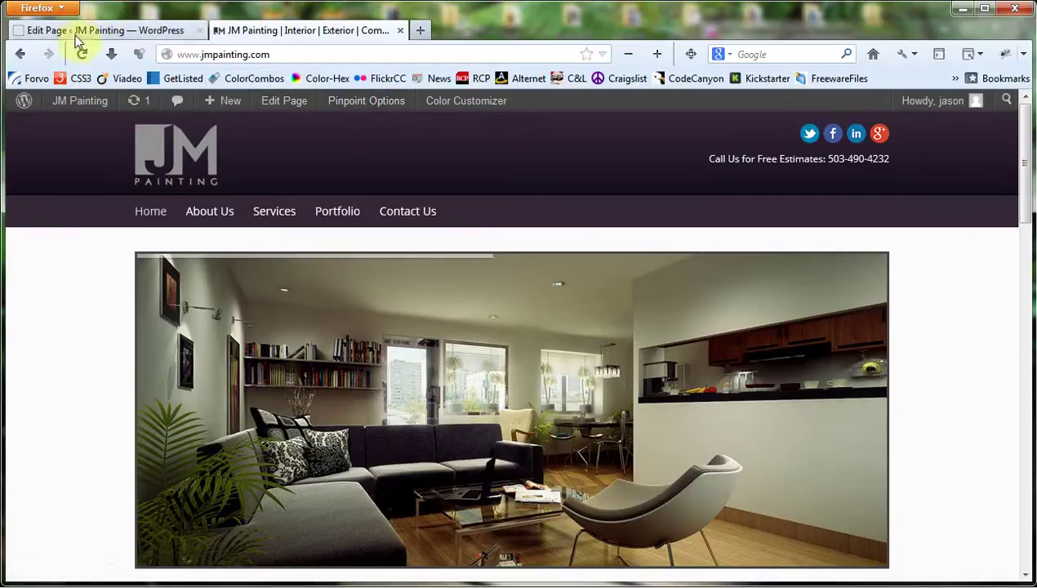
Return to the front page editor and display the list of Swift Page Builder elements to examine it
click(76, 32)
scroll(375, 239, down, 2)
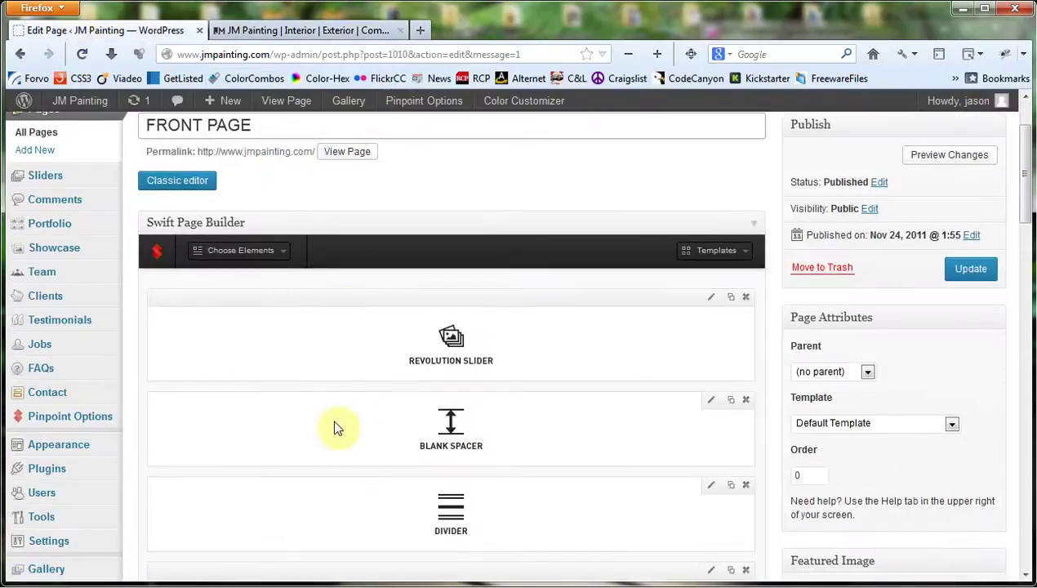
click(282, 259)
scroll(454, 205, down, 2)
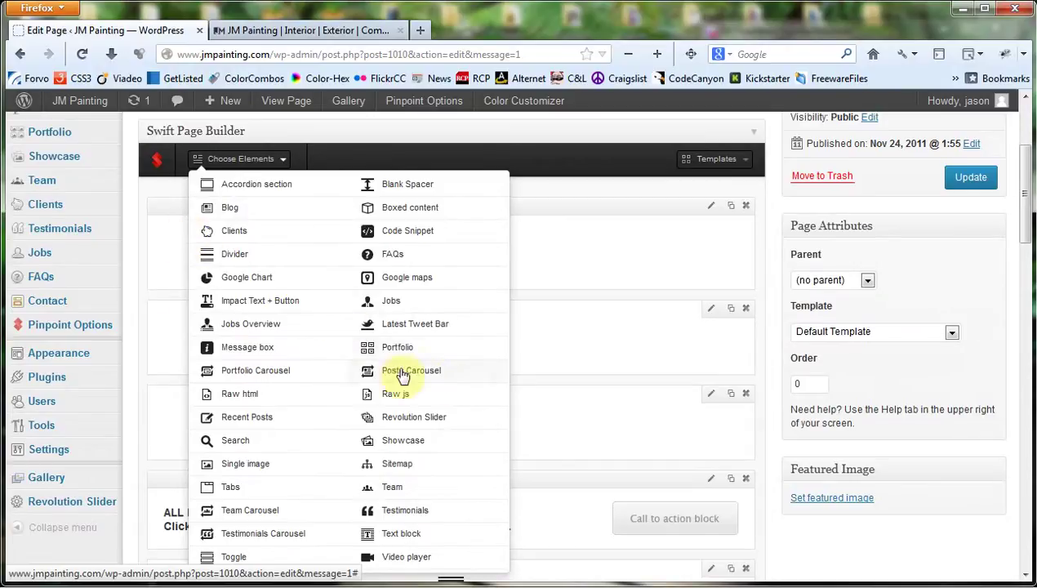
scroll(433, 260, down, 2)
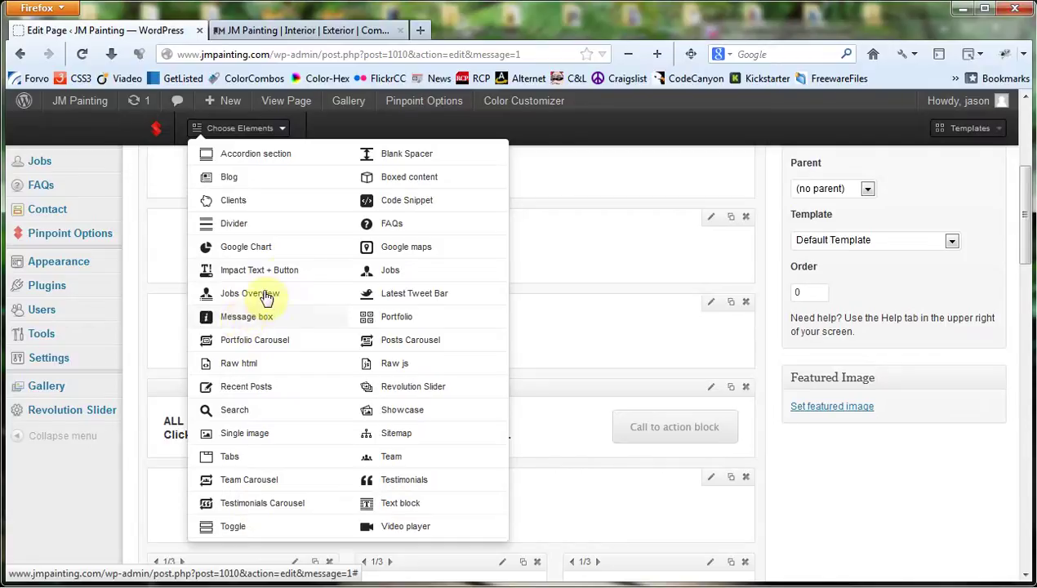
Compare the available page builder elements with the live home page's call to action section and the admin's content types
click(291, 30)
scroll(523, 351, down, 3)
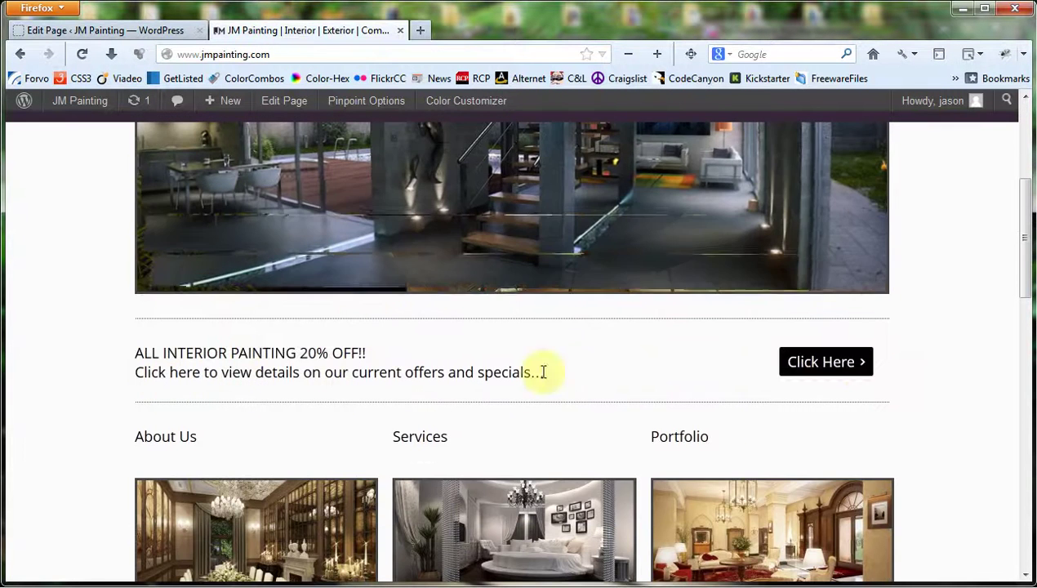
click(152, 30)
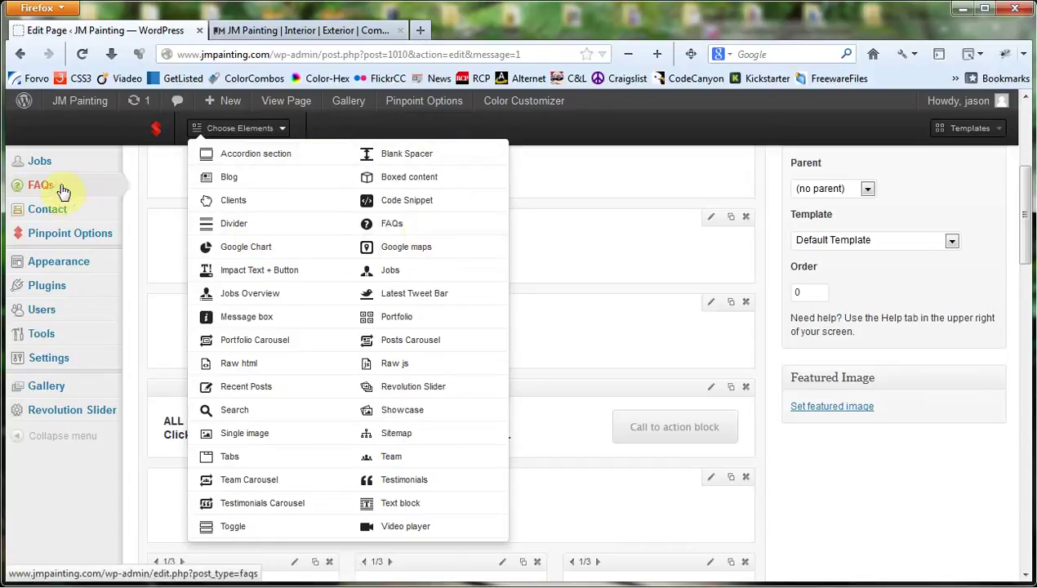
mouse_move(54, 191)
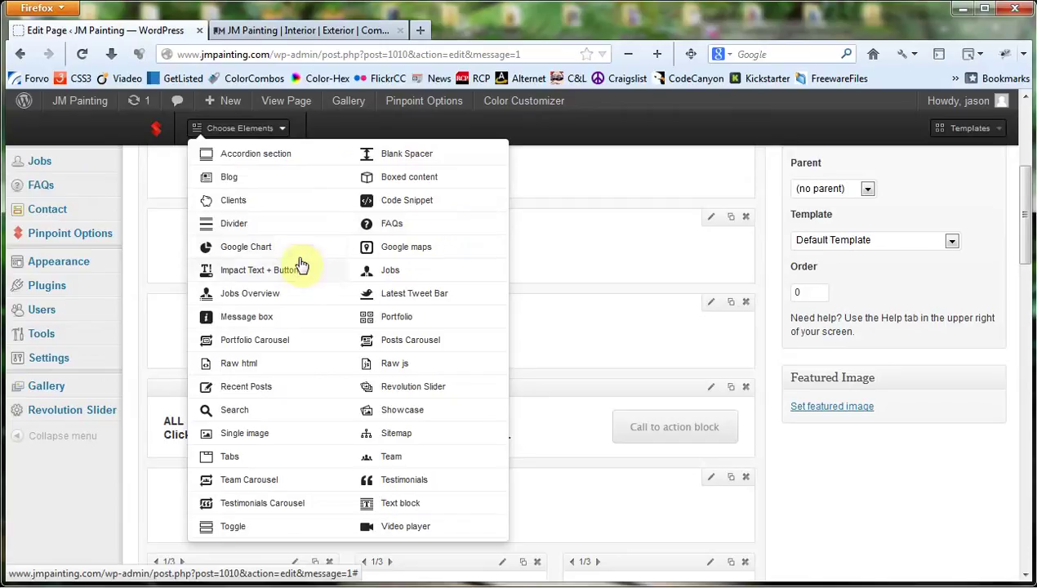
scroll(331, 300, down, 3)
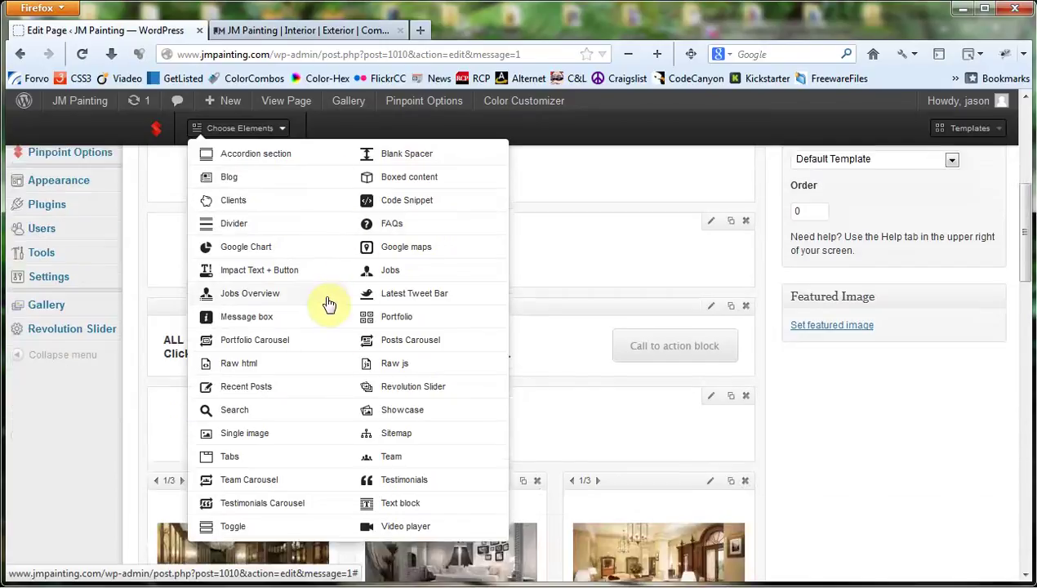
scroll(335, 286, up, 3)
Add a Blank Spacer element to the page and delete it again from below the Testimonial Carousel
click(402, 161)
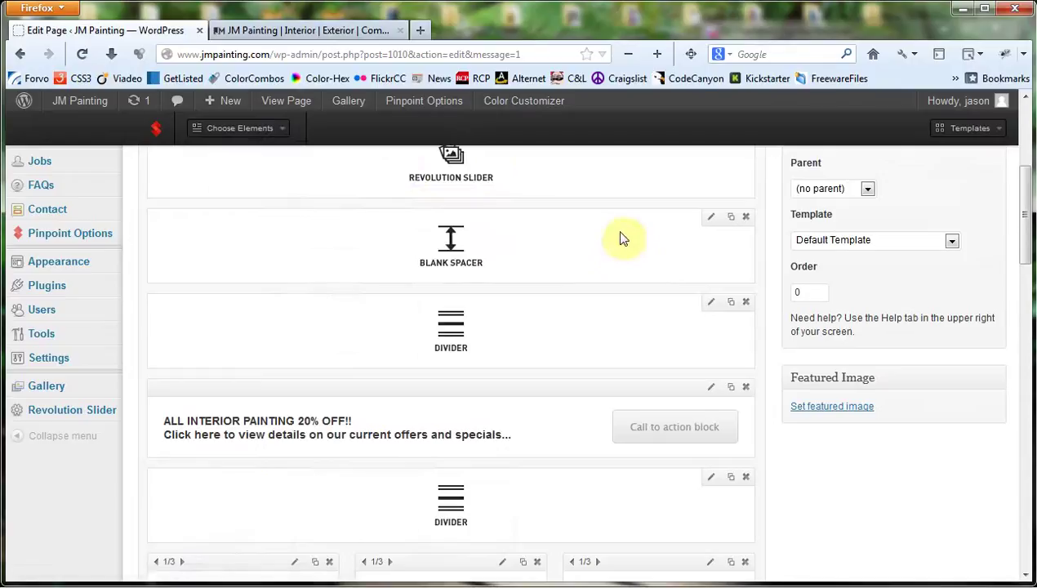
scroll(620, 239, down, 10)
scroll(555, 269, down, 2)
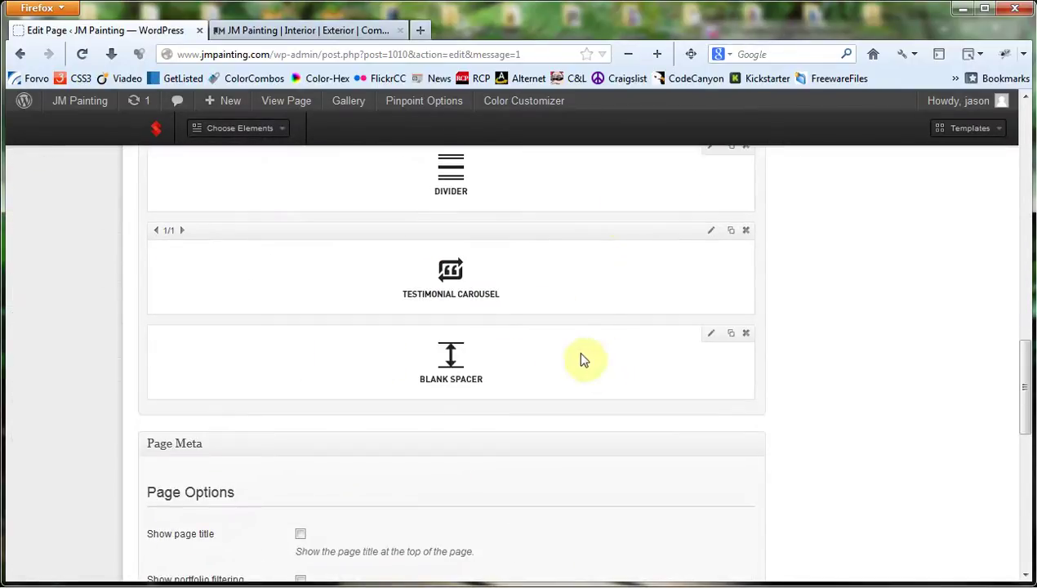
click(746, 335)
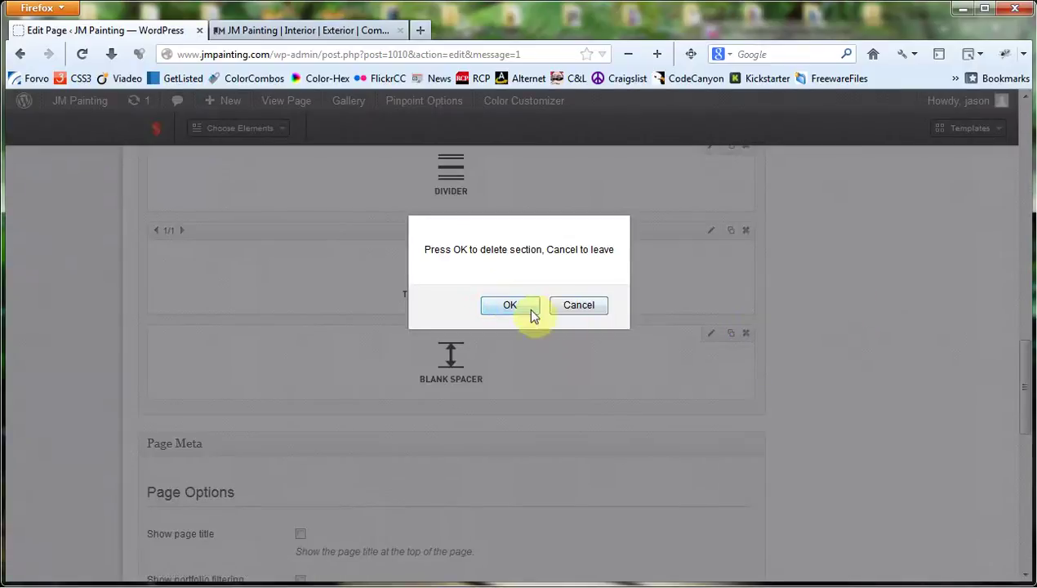
click(505, 304)
Update the front page to save the current Swift Page Builder layout
scroll(917, 294, up, 15)
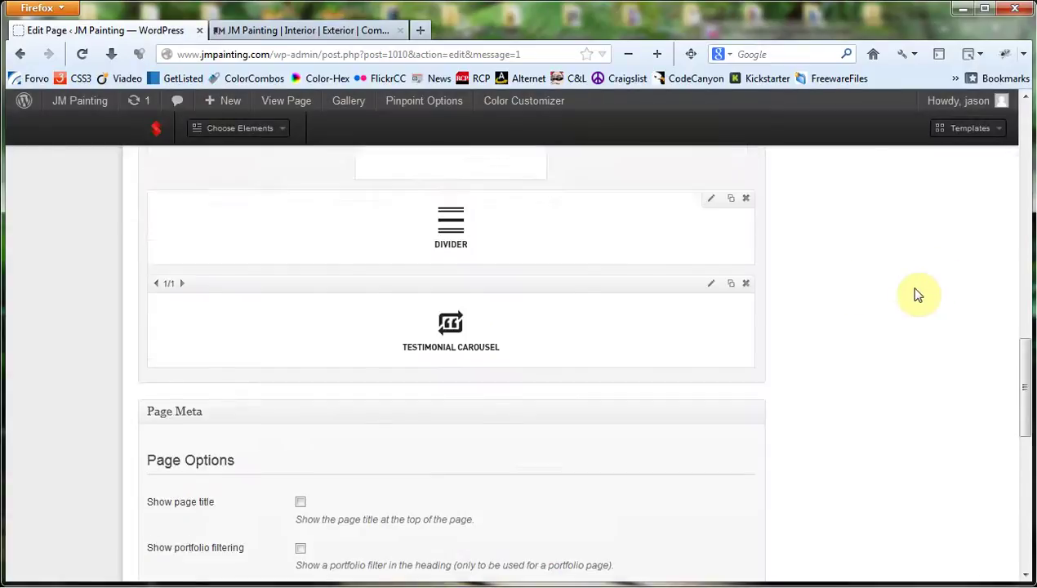
click(972, 365)
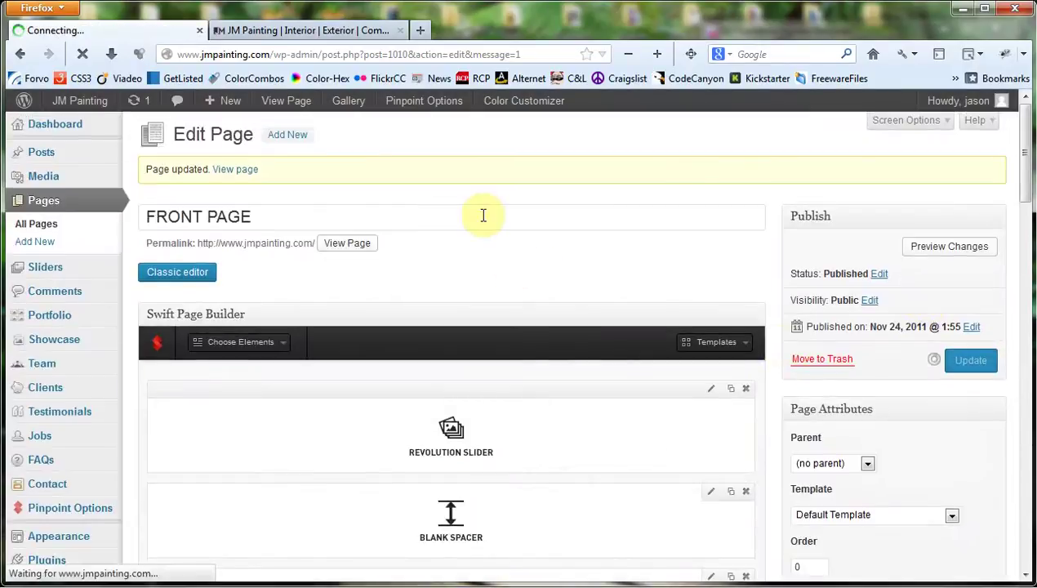